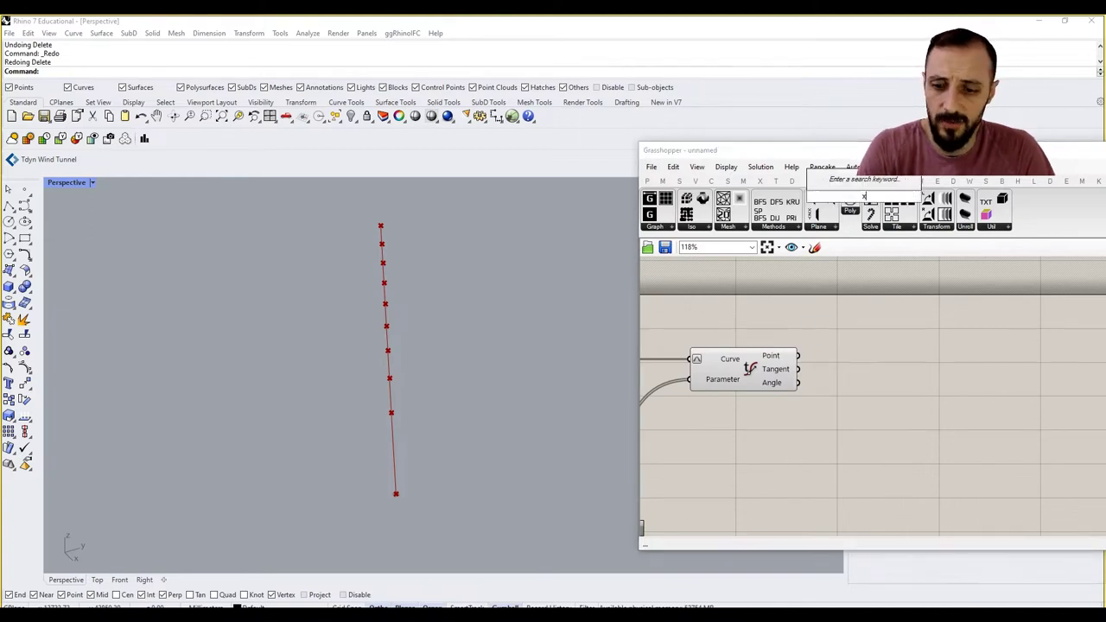
# Add an XY Plane component and connect the evaluated curve's Point output to its Origin input.
pyautogui.write('y')
pyautogui.click(850, 341)
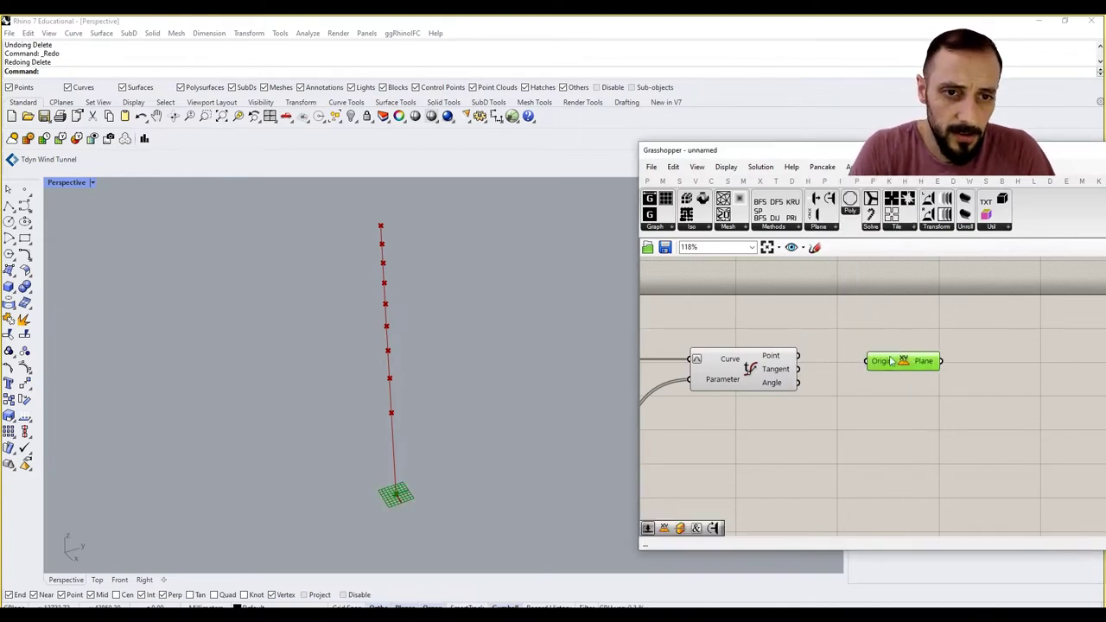
pyautogui.click(882, 338)
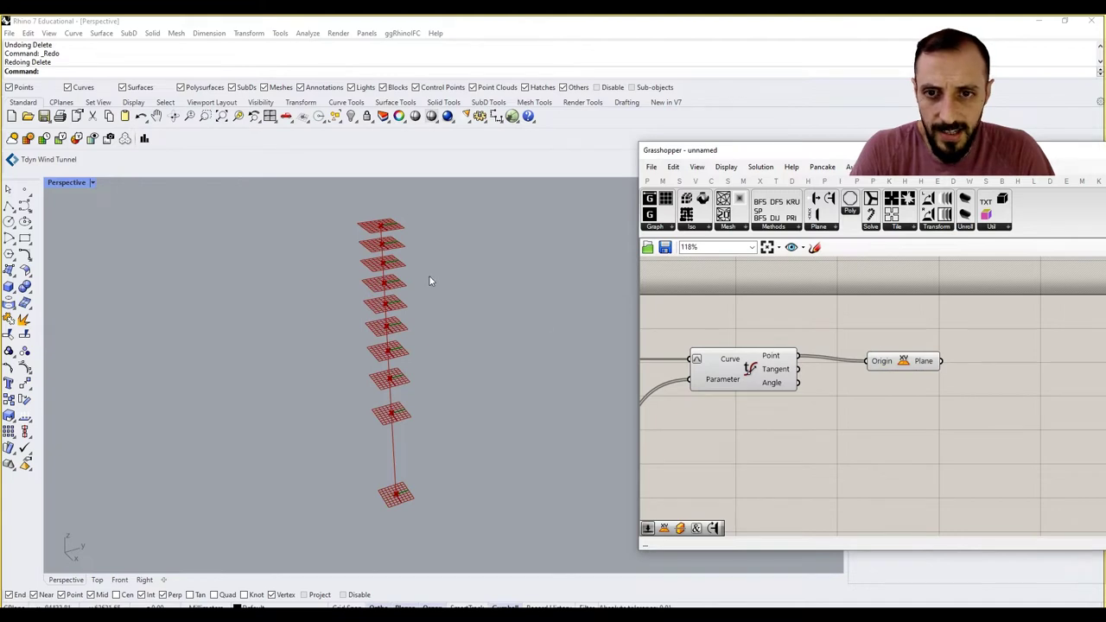
pyautogui.moveTo(400, 237); pyautogui.dragTo(401, 266, button='right')
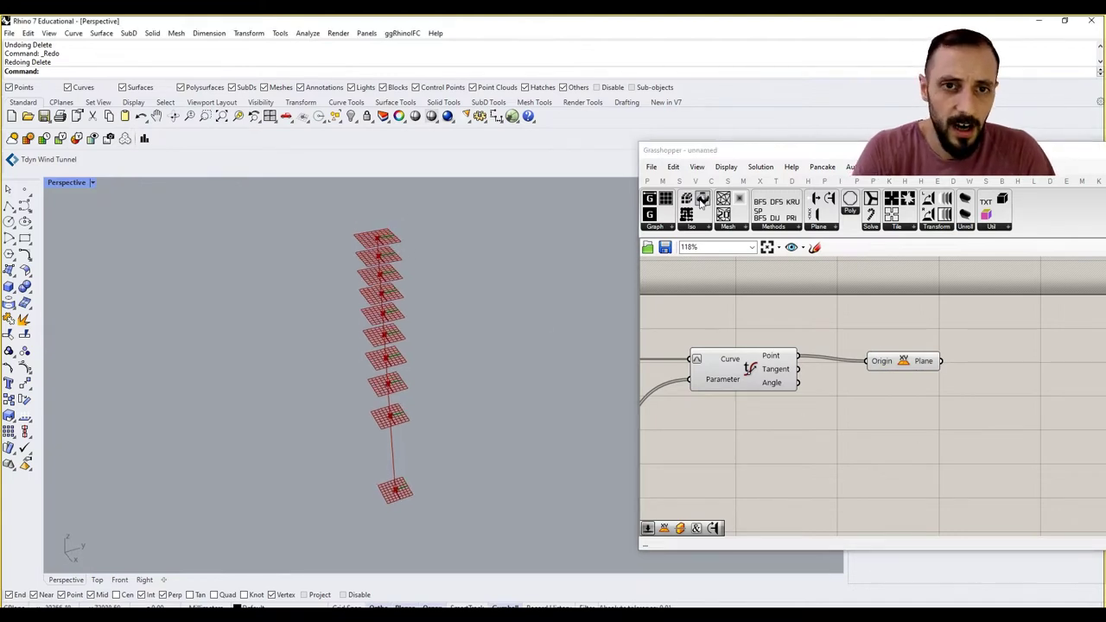
# Add a Rectangle component, connect the XY Plane output to its Plane input, and align both components in a row.
pyautogui.click(712, 182)
pyautogui.click(838, 228)
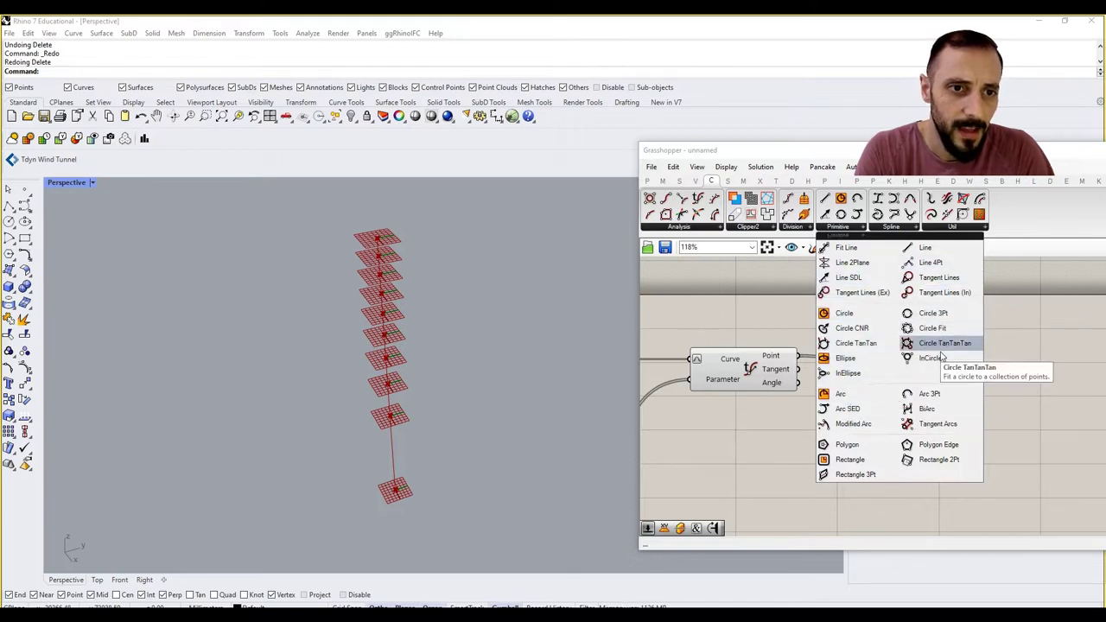
pyautogui.click(878, 458)
pyautogui.click(1002, 400)
pyautogui.moveTo(988, 396); pyautogui.dragTo(892, 395, button='right')
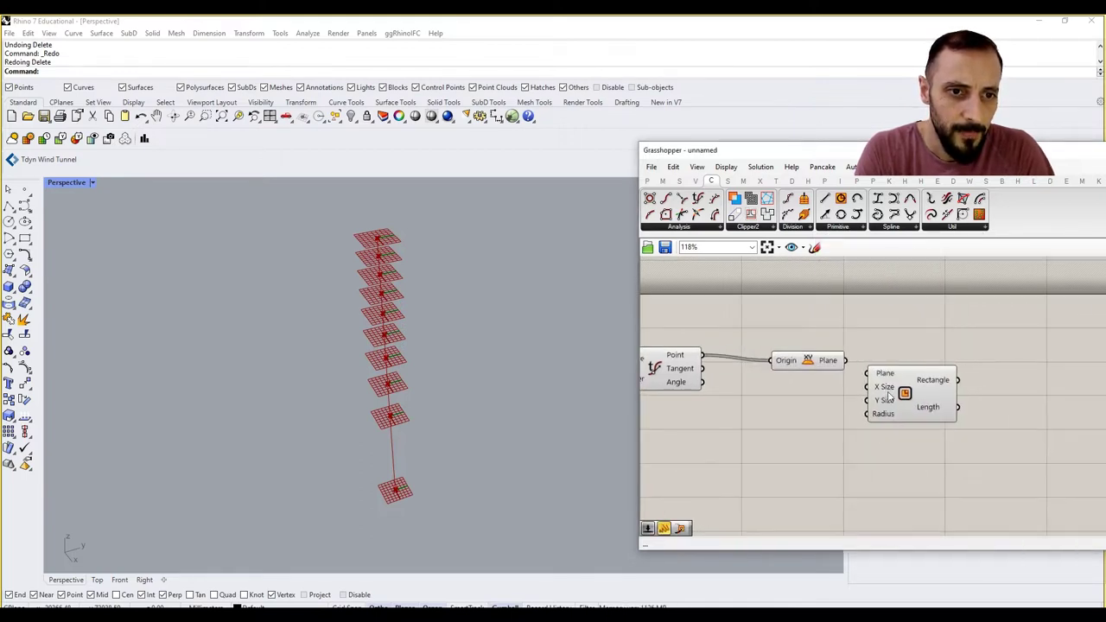
pyautogui.moveTo(892, 395); pyautogui.dragTo(928, 380)
pyautogui.moveTo(848, 360); pyautogui.dragTo(985, 384)
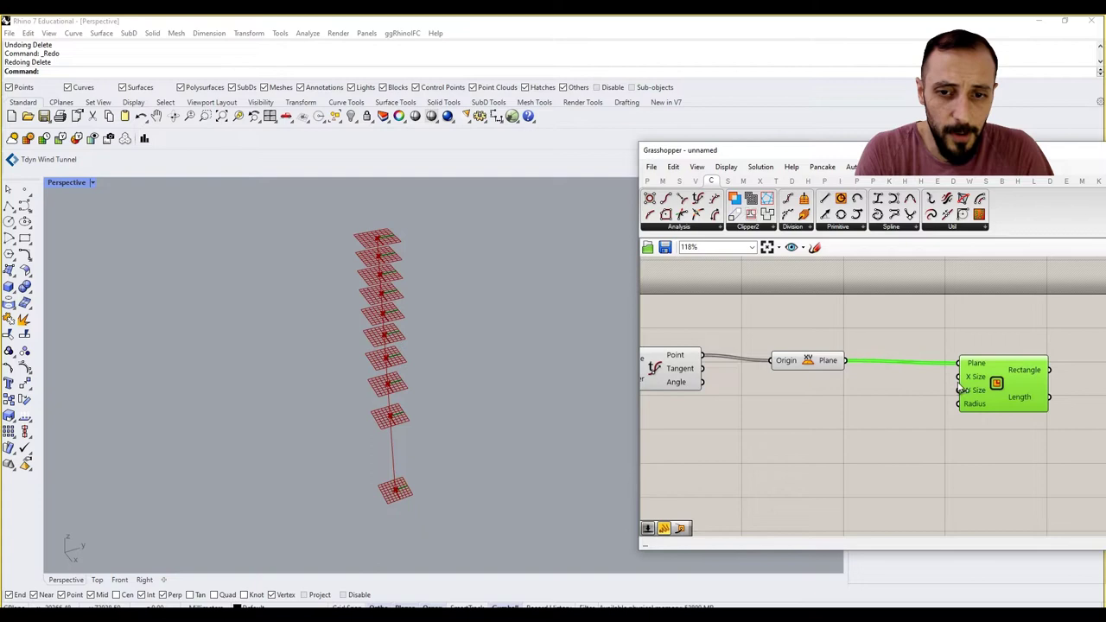
pyautogui.click(882, 409)
pyautogui.moveTo(825, 371); pyautogui.dragTo(836, 364)
pyautogui.moveTo(981, 394); pyautogui.dragTo(986, 386)
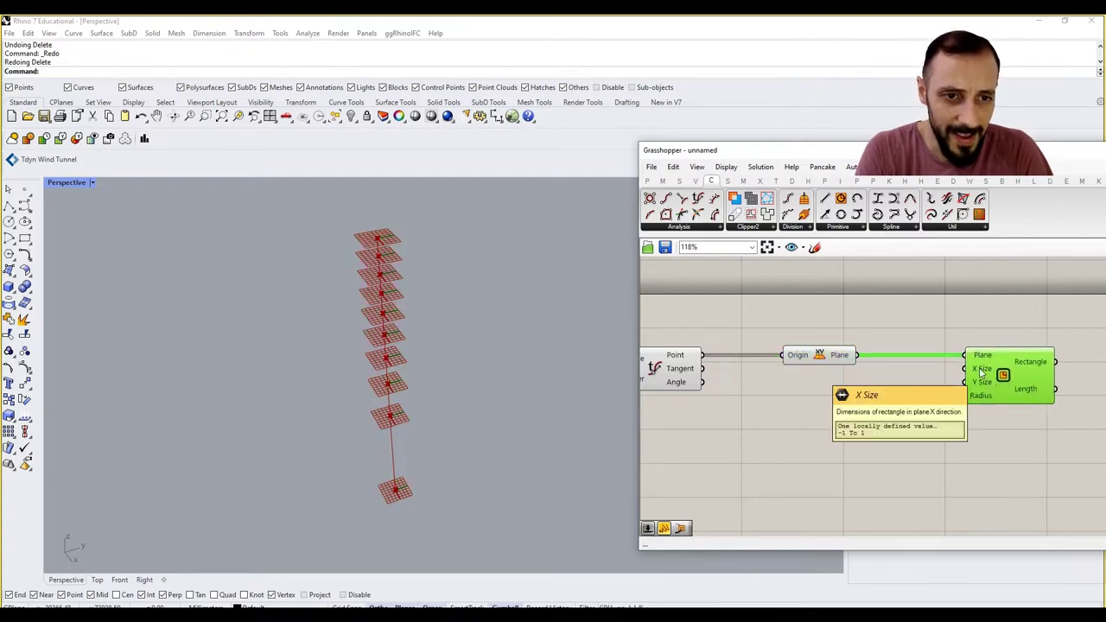
# Place a Construct Domain component below the XY Plane component.
pyautogui.click(828, 363)
pyautogui.click(825, 325)
pyautogui.click(662, 182)
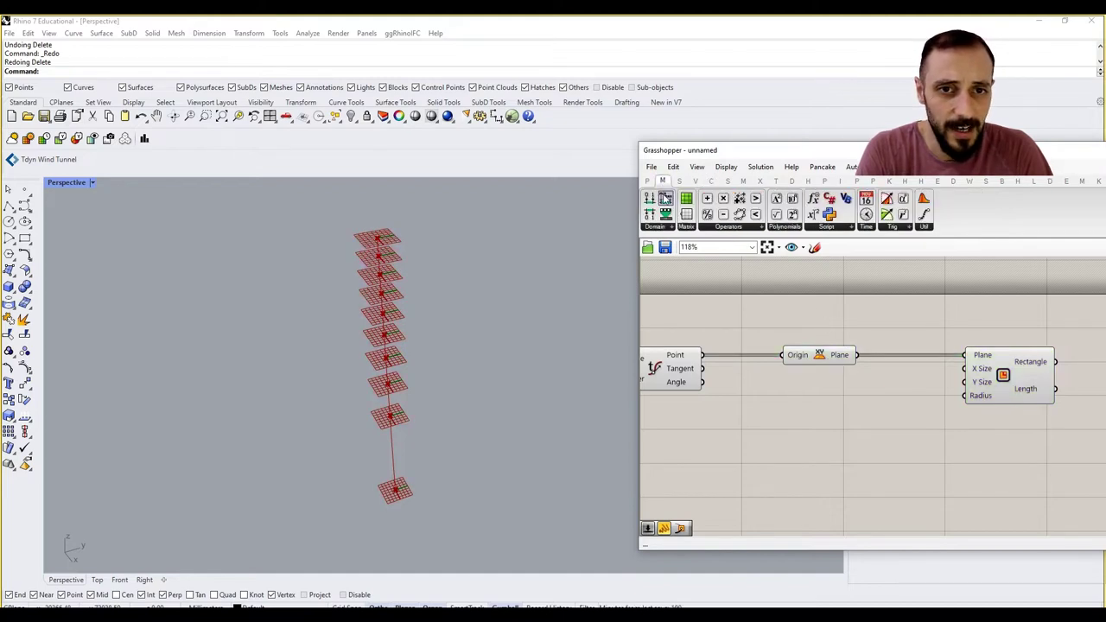
pyautogui.click(670, 231)
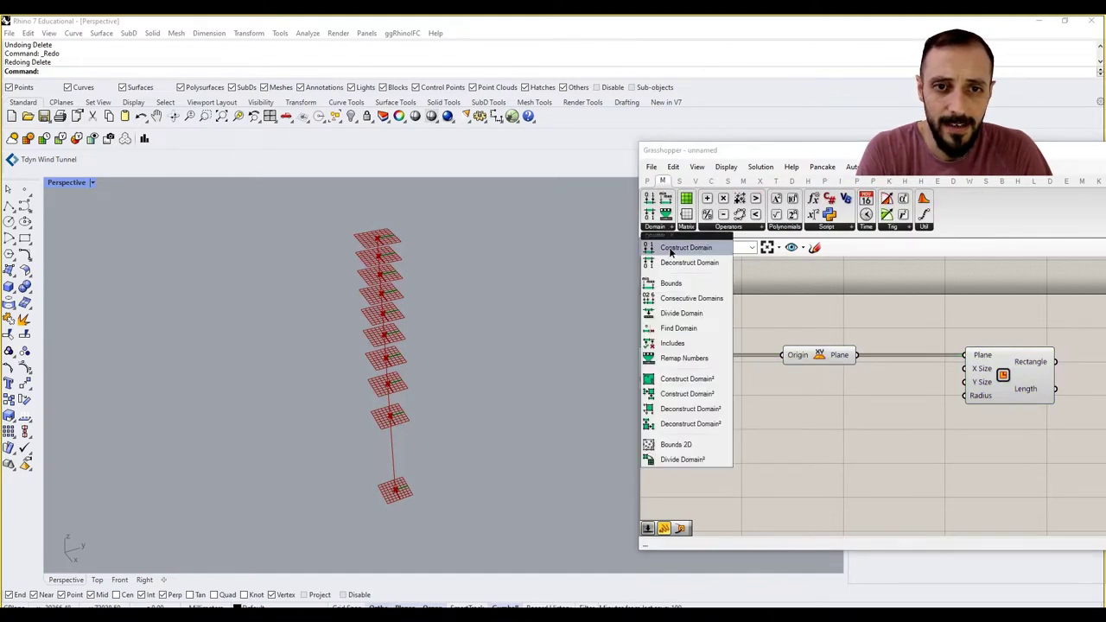
pyautogui.click(671, 247)
pyautogui.click(861, 466)
pyautogui.moveTo(861, 467); pyautogui.dragTo(885, 465)
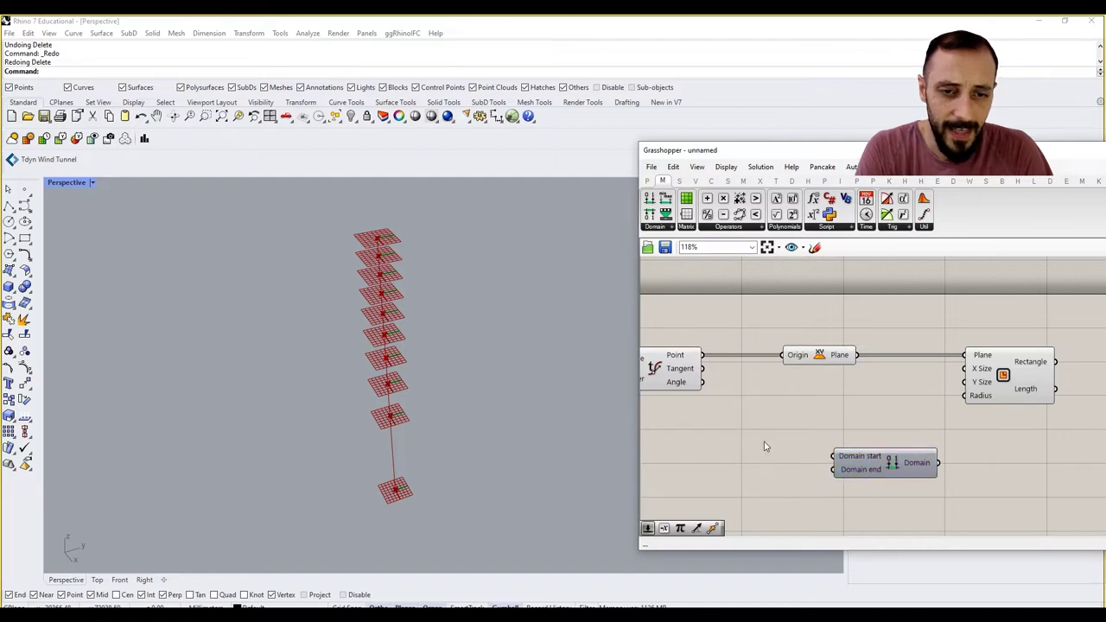
# Add a number slider of 200 and a Negative component, and feed the slider through Negative into Domain start.
pyautogui.doubleClick(764, 442)
pyautogui.write('200')
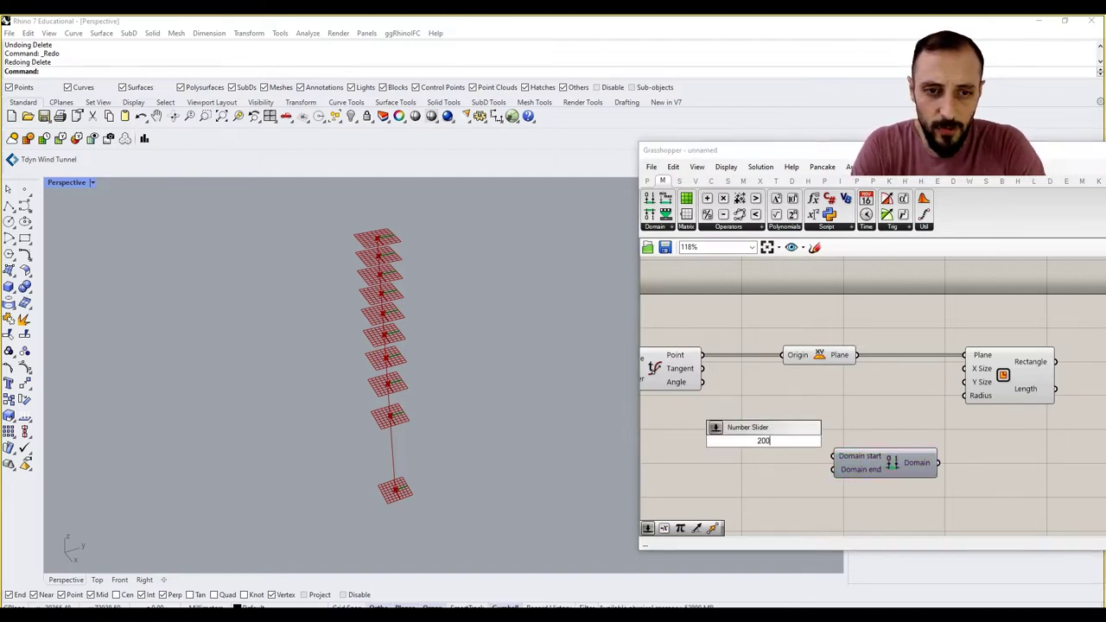
pyautogui.press('Return')
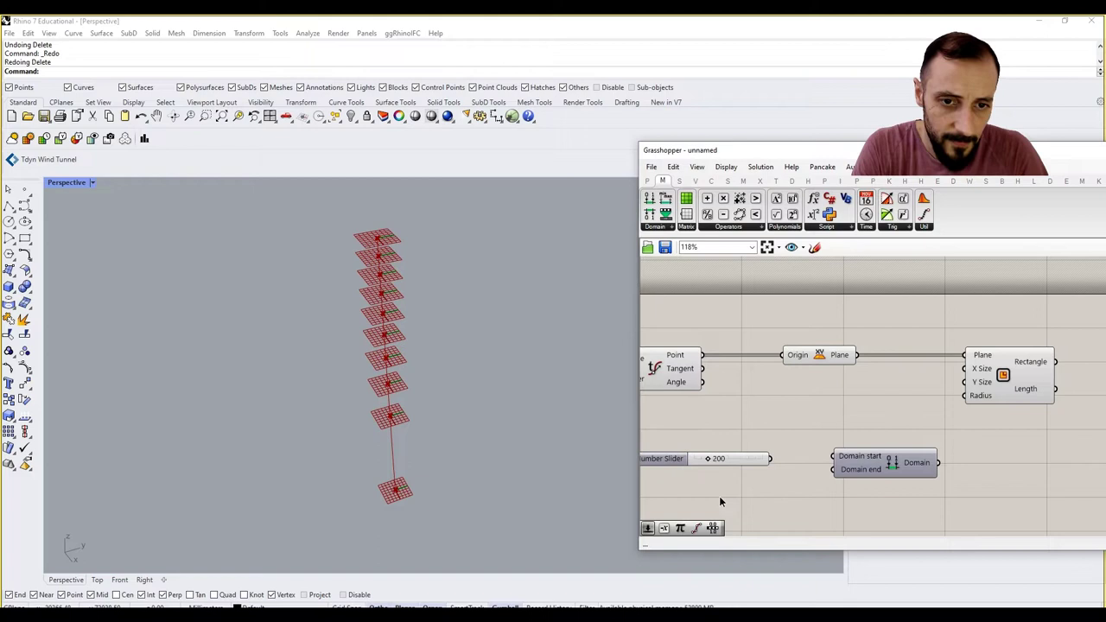
pyautogui.doubleClick(719, 496)
pyautogui.write('neg')
pyautogui.click(735, 483)
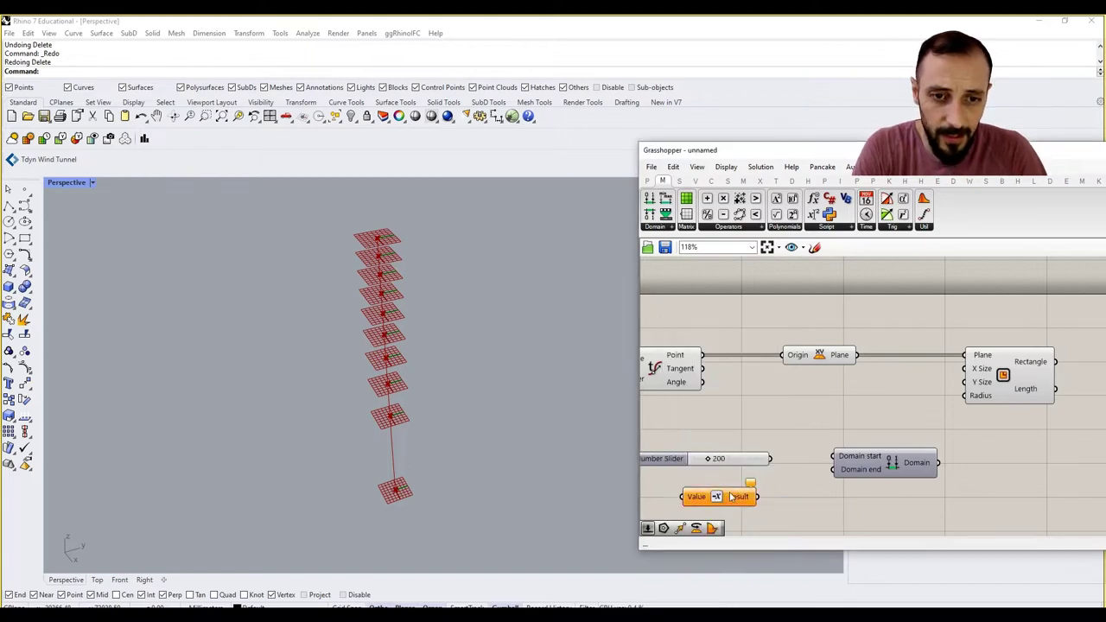
pyautogui.moveTo(714, 489); pyautogui.dragTo(698, 464)
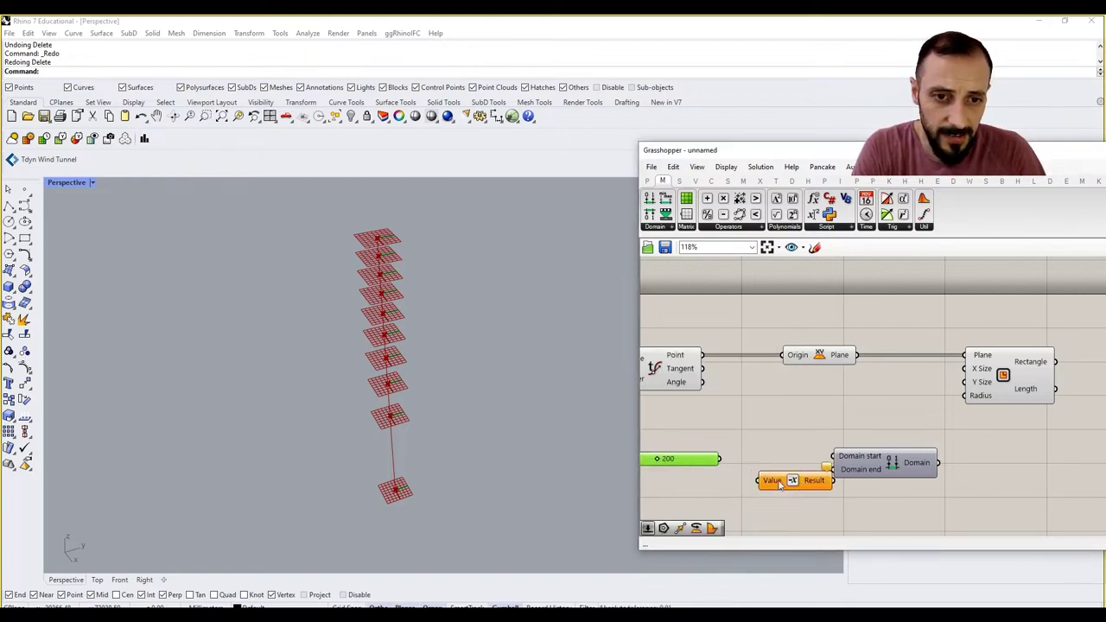
pyautogui.moveTo(777, 479); pyautogui.dragTo(795, 440)
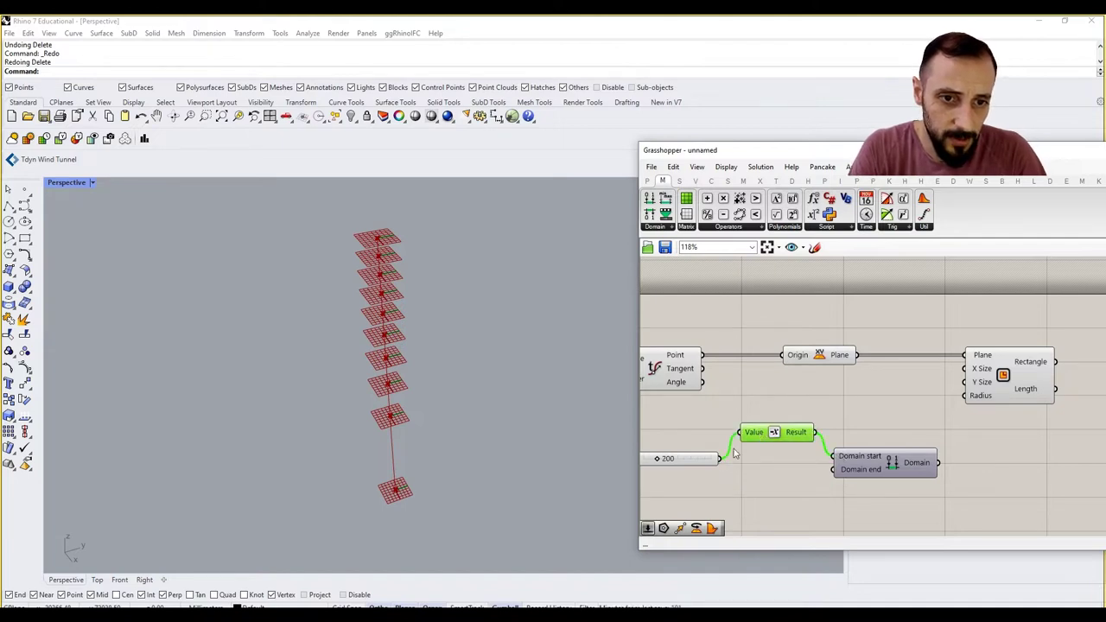
# Connect the slider to Domain end and the resulting domain to the Rectangle's X Size input.
pyautogui.moveTo(724, 461); pyautogui.dragTo(835, 477)
pyautogui.moveTo(937, 464); pyautogui.dragTo(962, 369)
pyautogui.click(989, 380)
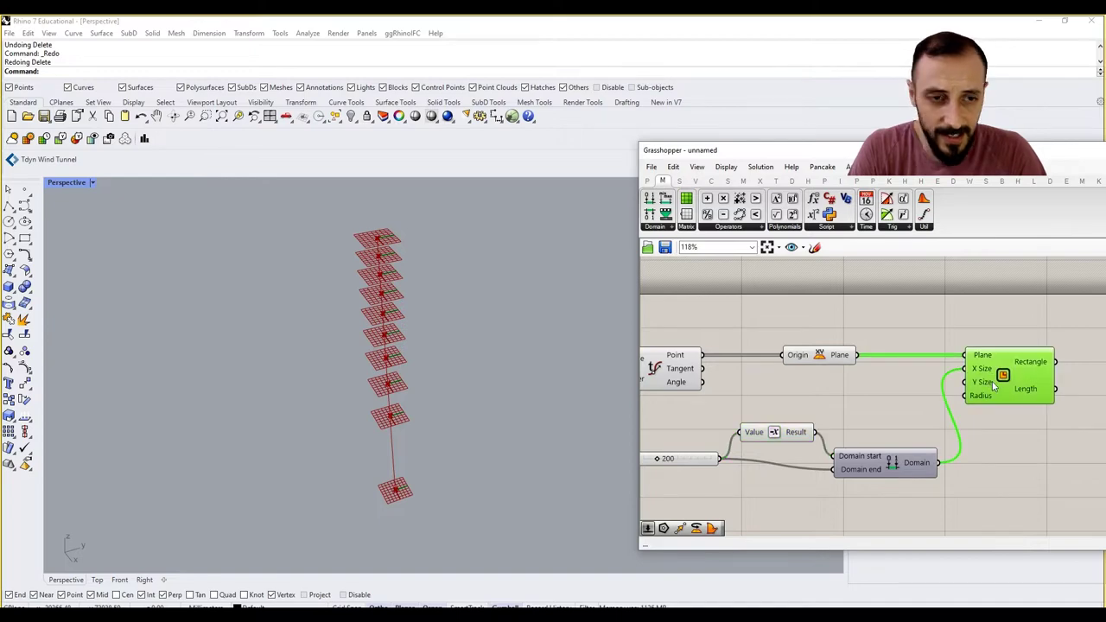
pyautogui.scroll(10, 384, 212)
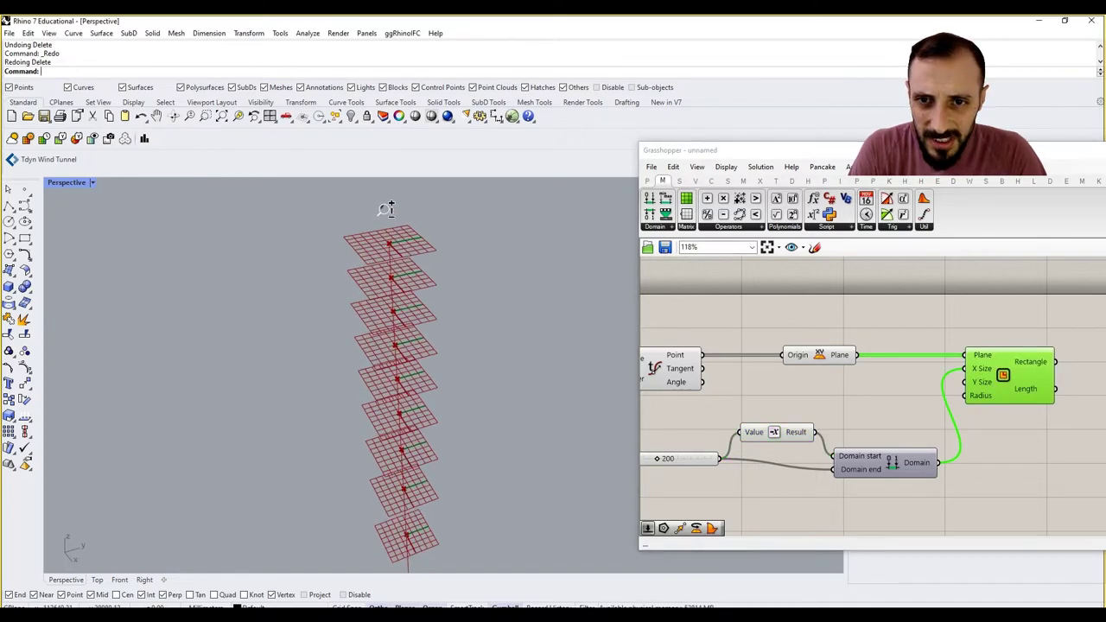
pyautogui.scroll(-15, 389, 218)
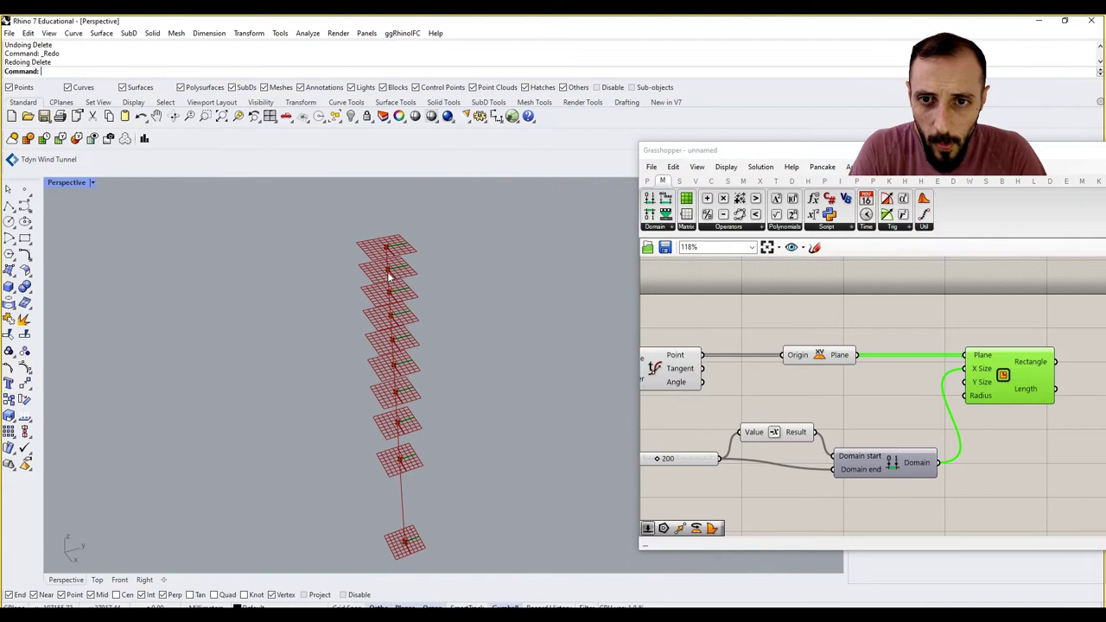
# Reduce the preview plane size so the plane grids stop cluttering the viewport.
pyautogui.click(696, 166)
pyautogui.moveTo(715, 169)
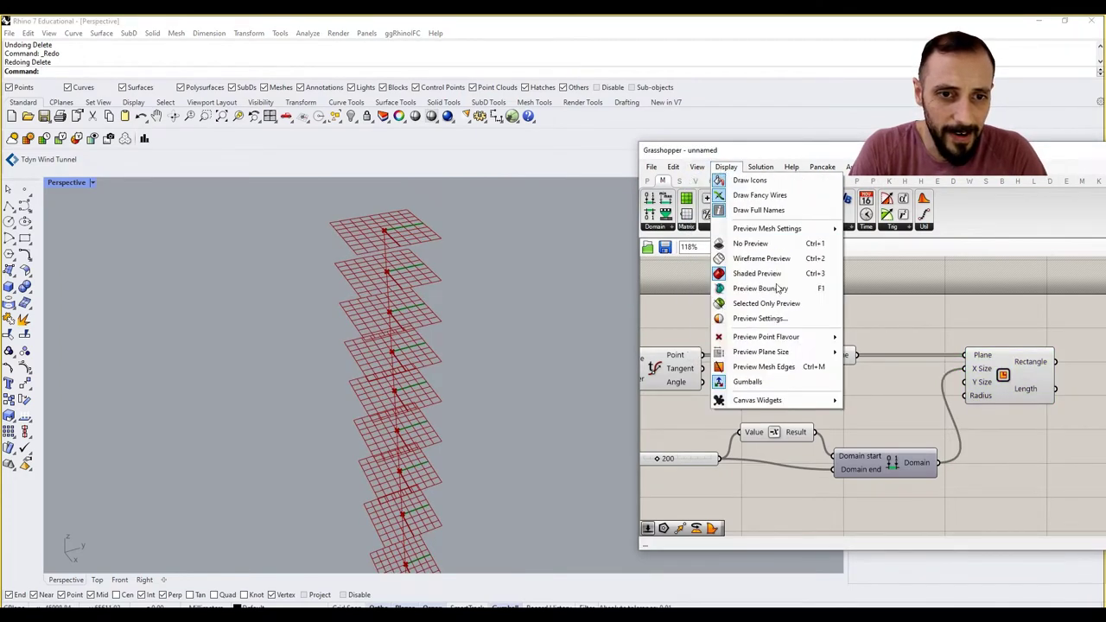
pyautogui.moveTo(785, 354)
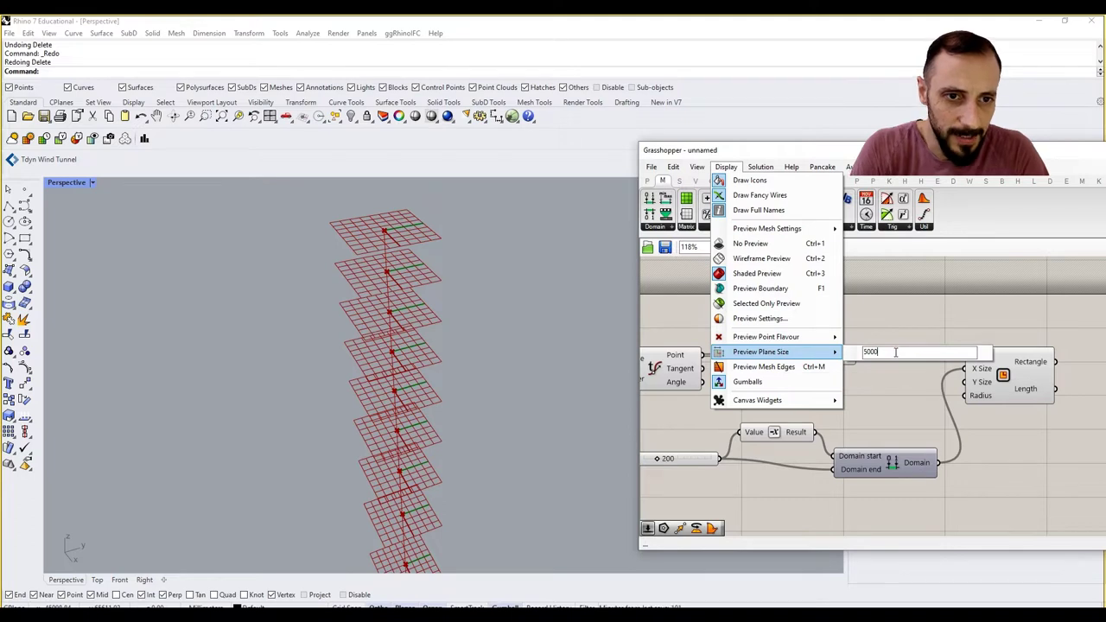
pyautogui.click(855, 314)
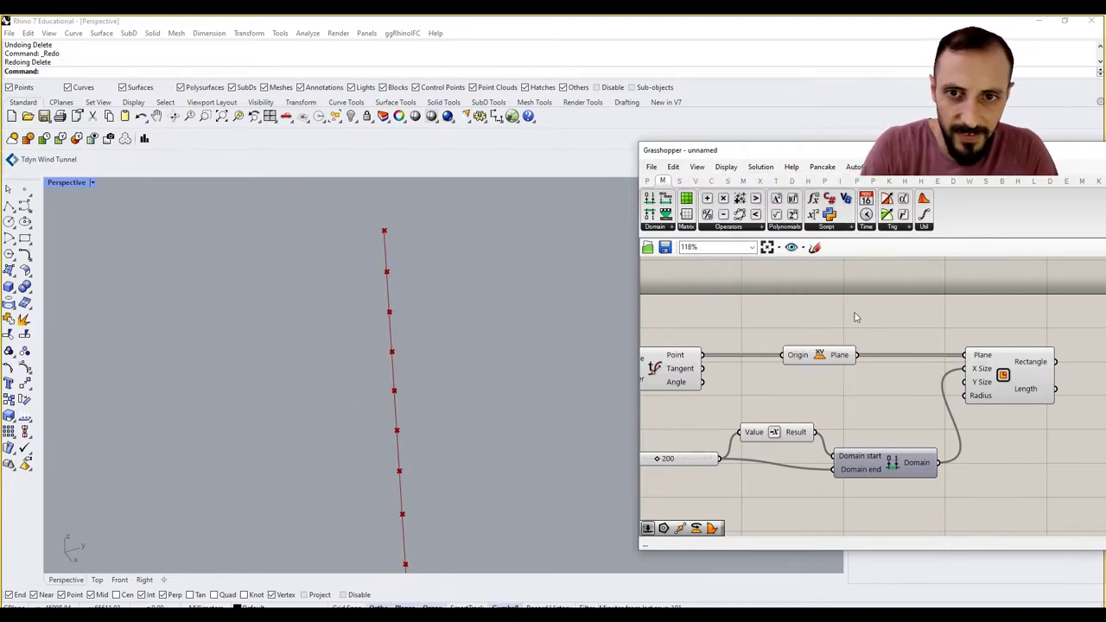
# Set the number slider that drives the X Size domain to 1000.
pyautogui.moveTo(867, 379); pyautogui.dragTo(897, 348, button='right')
pyautogui.click(689, 431)
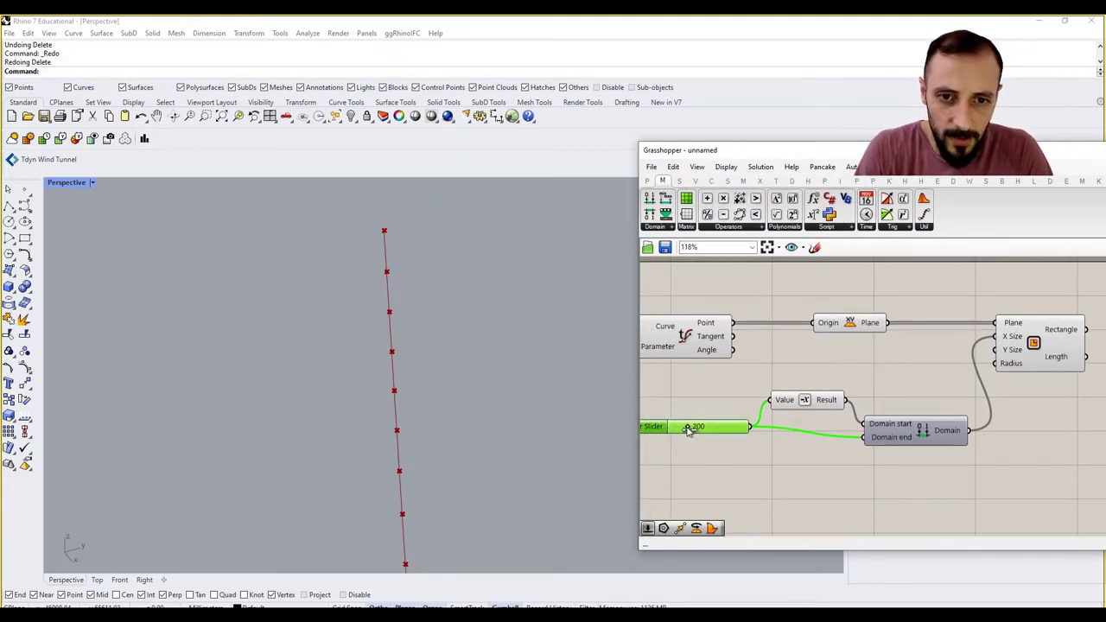
pyautogui.scroll(-2, 829, 423)
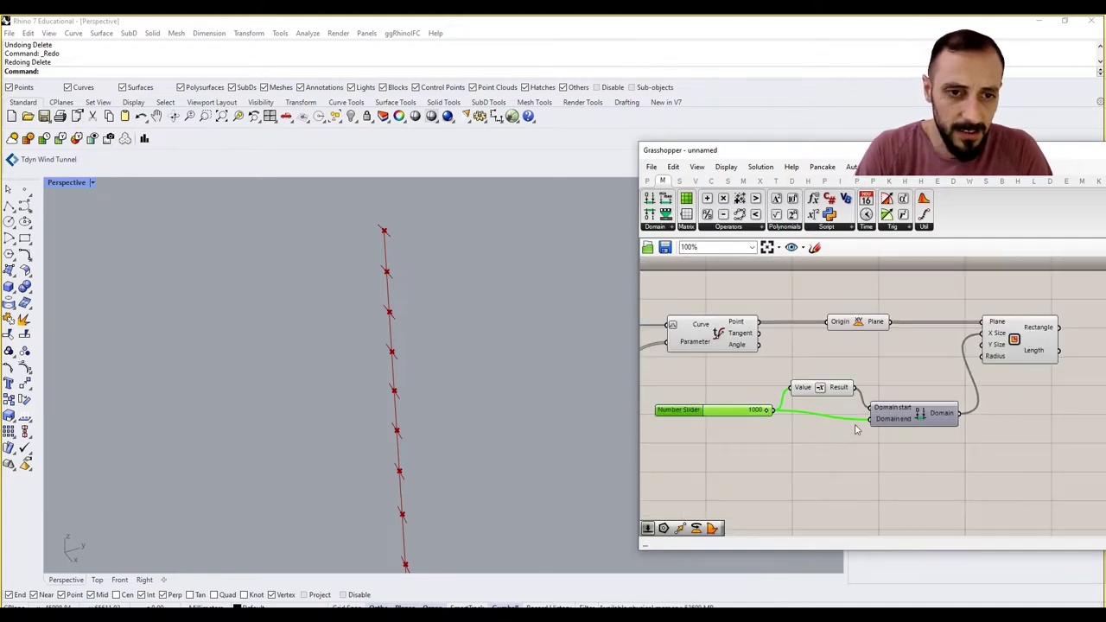
# Duplicate the slider, Negative and Construct Domain group and place the copy below the original.
pyautogui.moveTo(888, 449); pyautogui.dragTo(755, 377)
pyautogui.hotkey('ctrl', 'c')
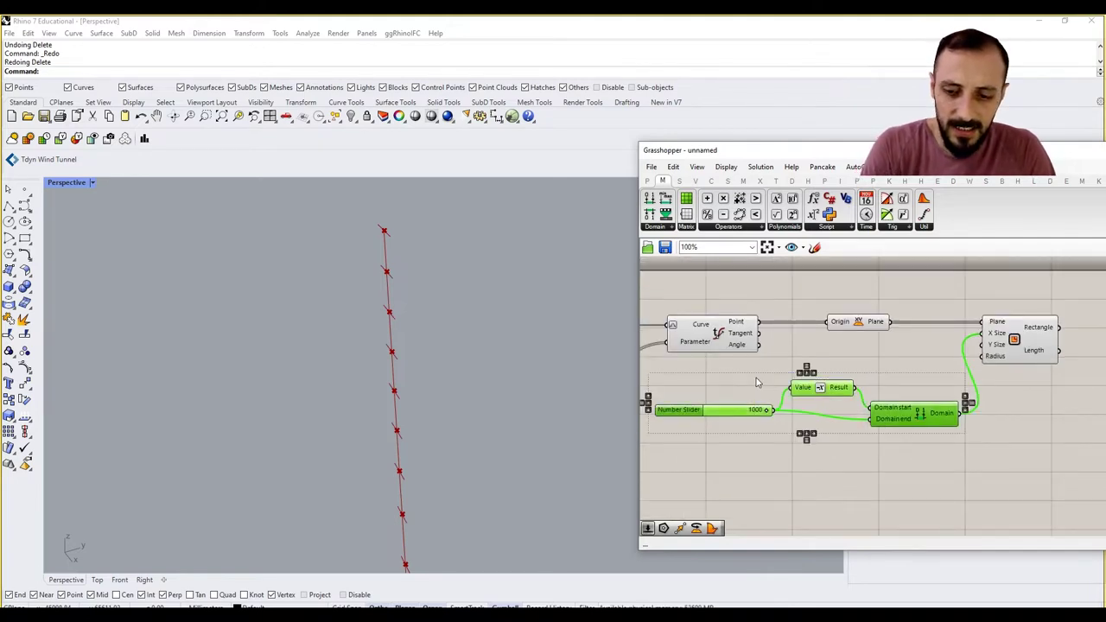
pyautogui.hotkey('ctrl', 'v')
pyautogui.moveTo(828, 399); pyautogui.dragTo(825, 479)
pyautogui.click(746, 454)
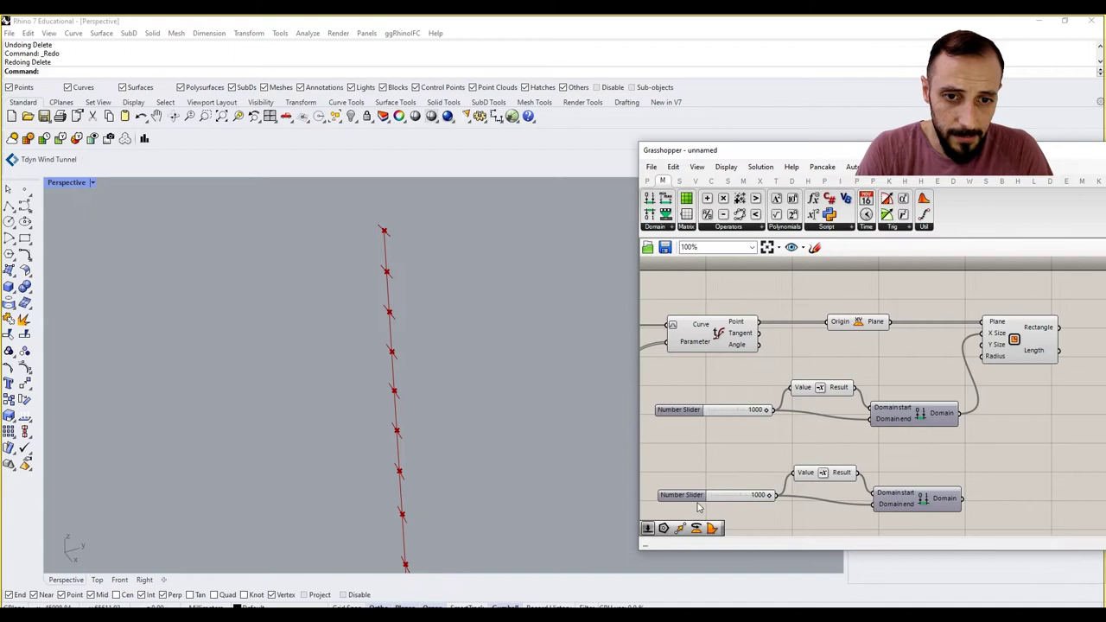
# Set the maximum of the duplicated number slider to 5000.
pyautogui.rightClick(693, 497)
pyautogui.click(728, 519)
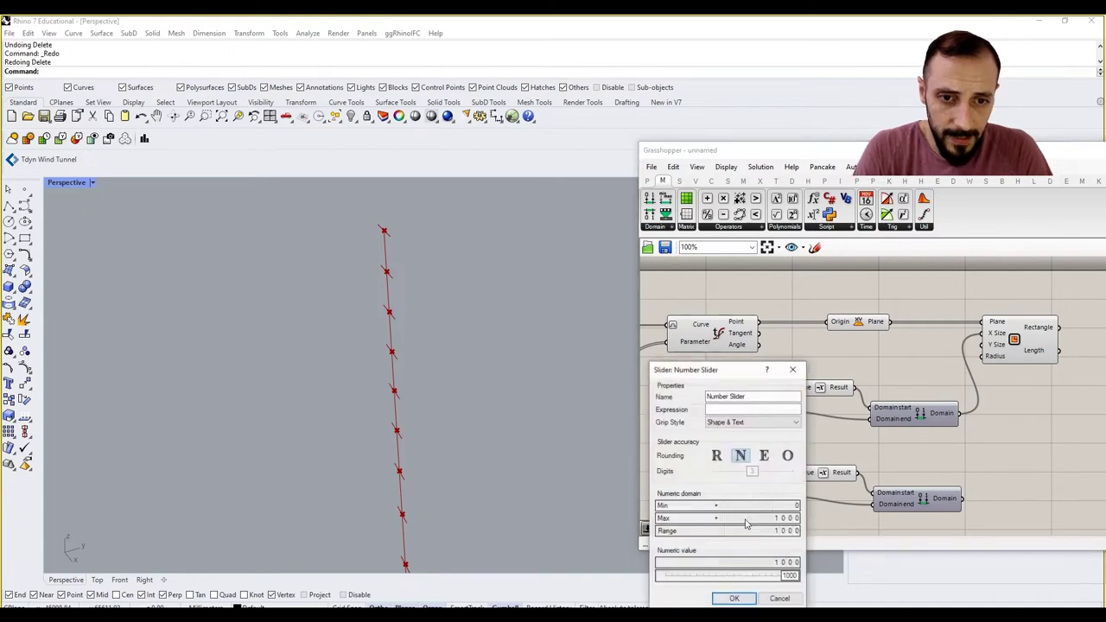
pyautogui.doubleClick(774, 518)
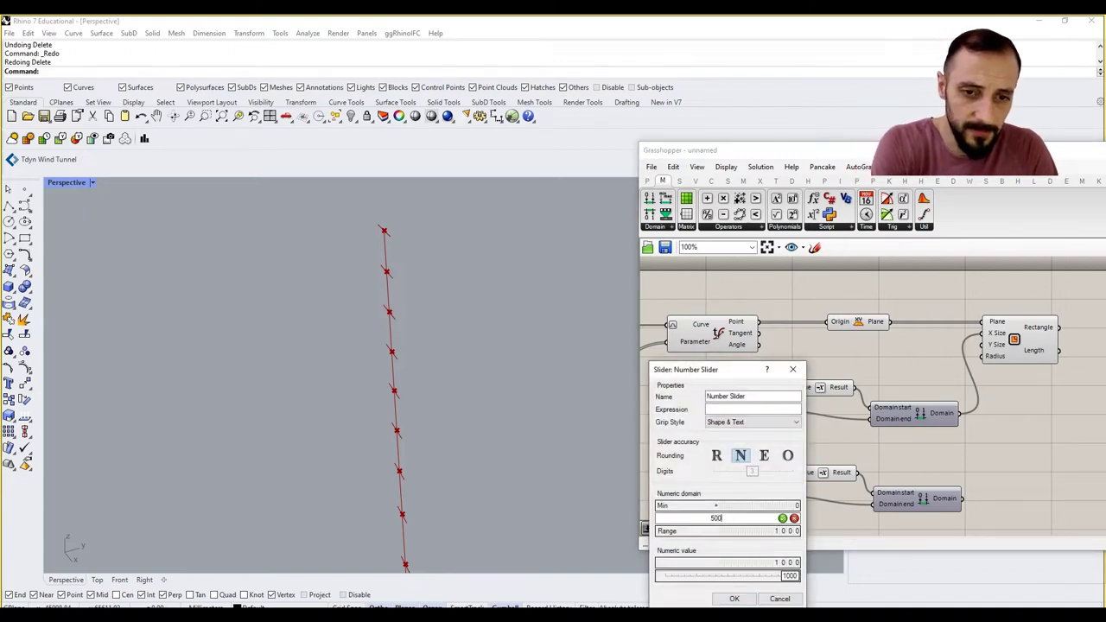
pyautogui.write('5000')
pyautogui.click(782, 518)
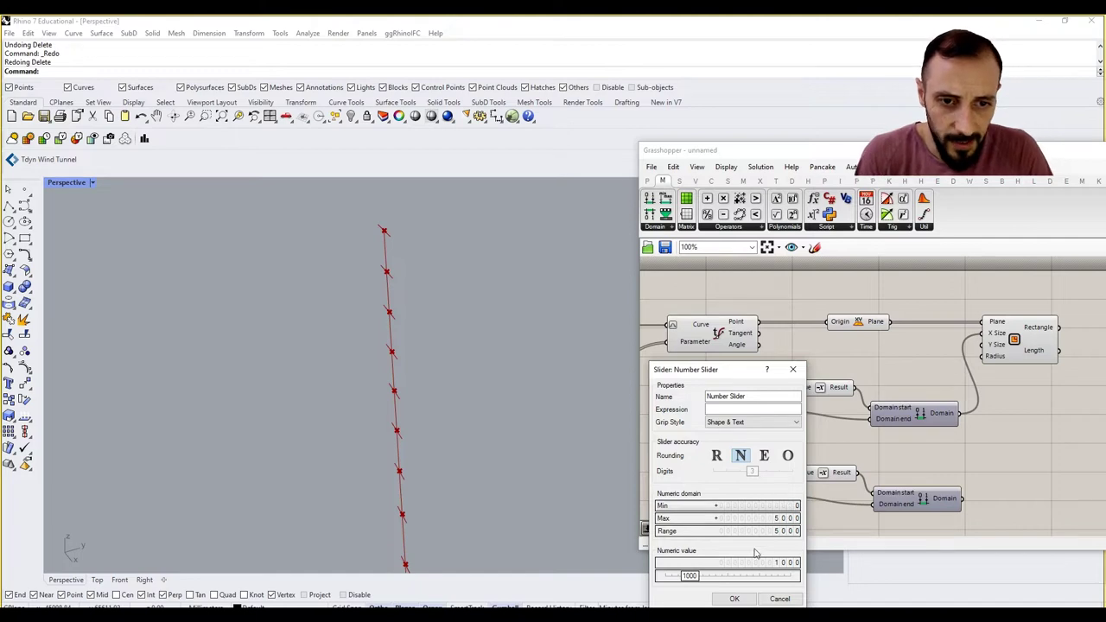
pyautogui.click(733, 598)
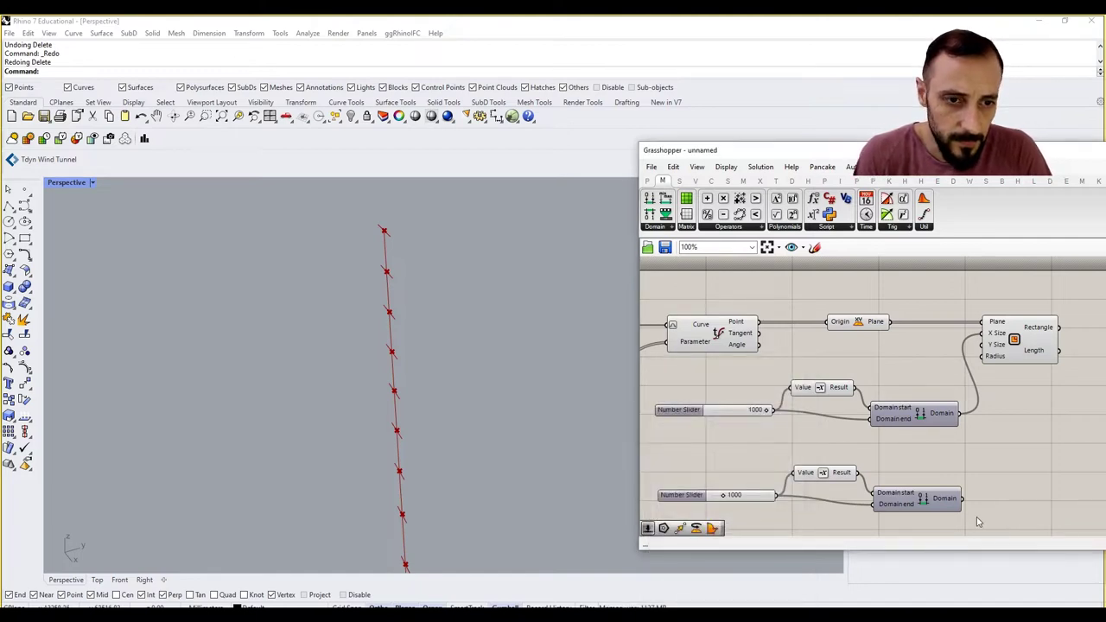
# Connect the duplicated domain to the Rectangle's Y Size input and set its slider to 3000.
pyautogui.moveTo(966, 497); pyautogui.dragTo(981, 345)
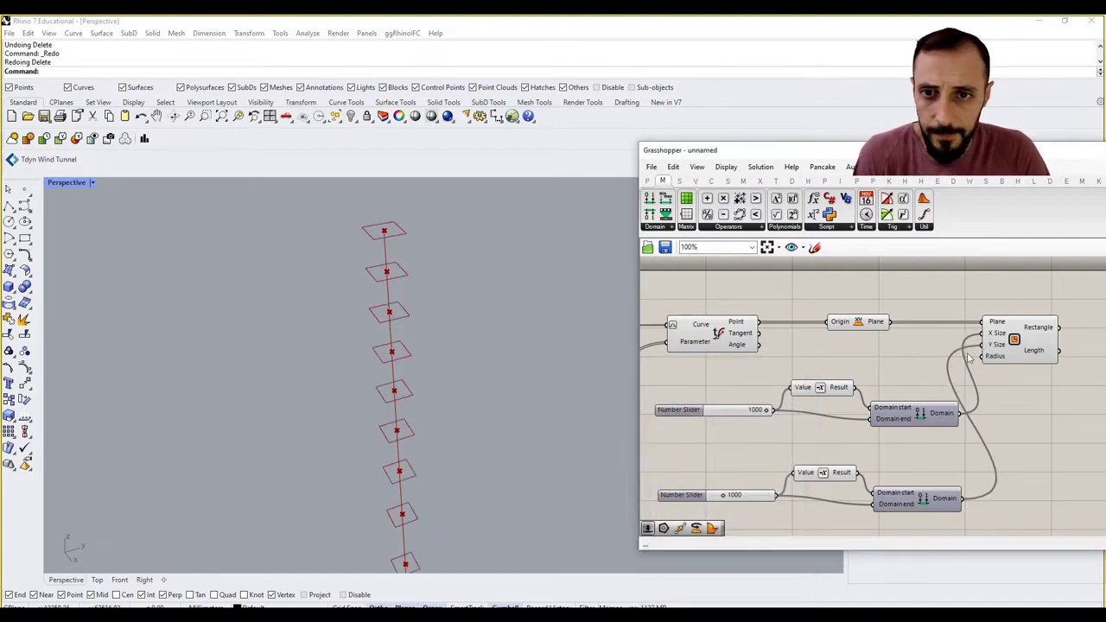
pyautogui.moveTo(723, 499); pyautogui.dragTo(744, 496)
pyautogui.click(684, 497)
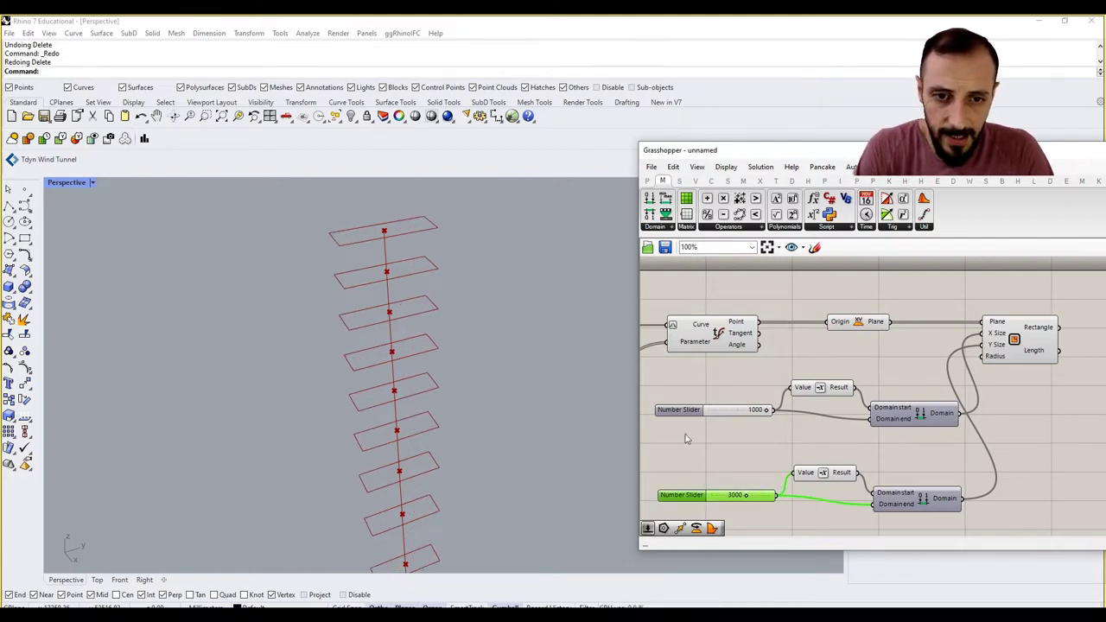
# Set the X Size slider's maximum to 5000 and its value to 1550.
pyautogui.rightClick(683, 411)
pyautogui.click(704, 455)
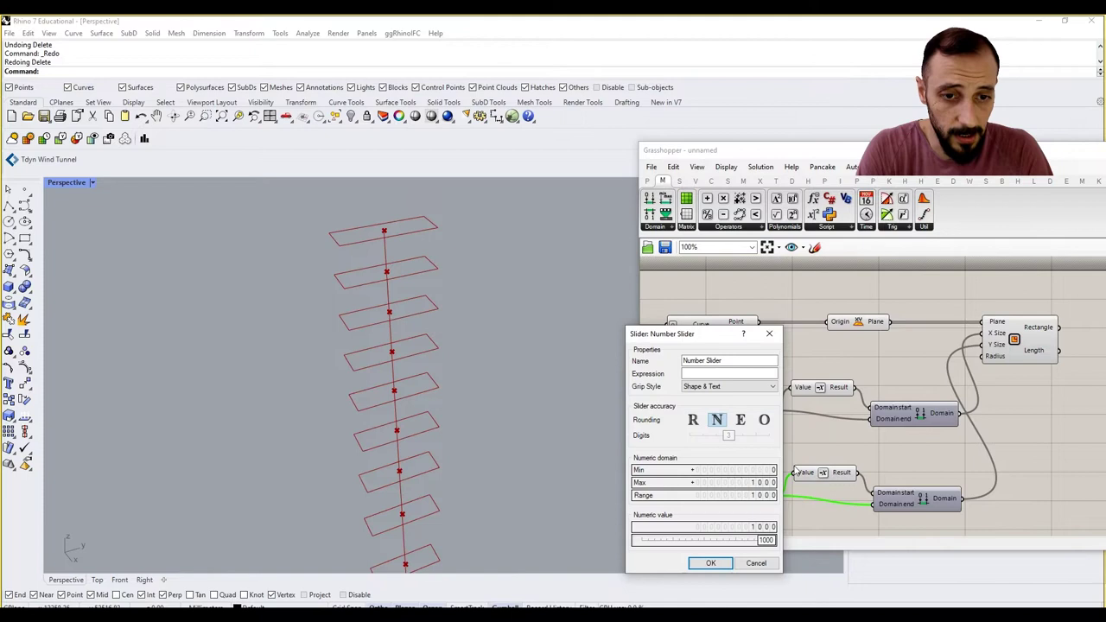
pyautogui.doubleClick(739, 482)
pyautogui.click(759, 483)
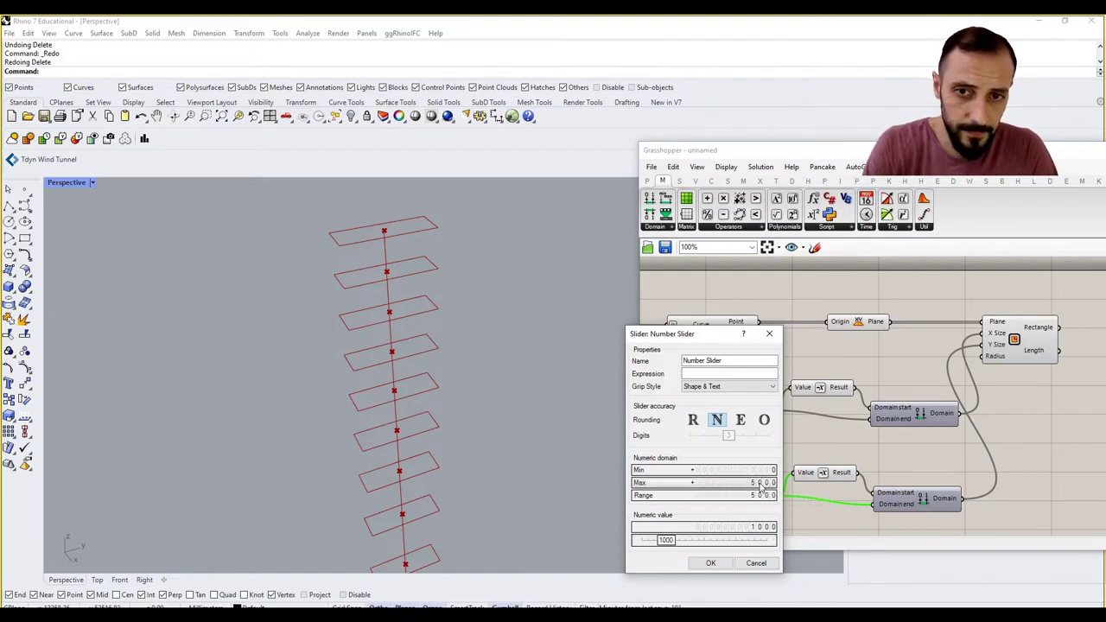
pyautogui.click(728, 563)
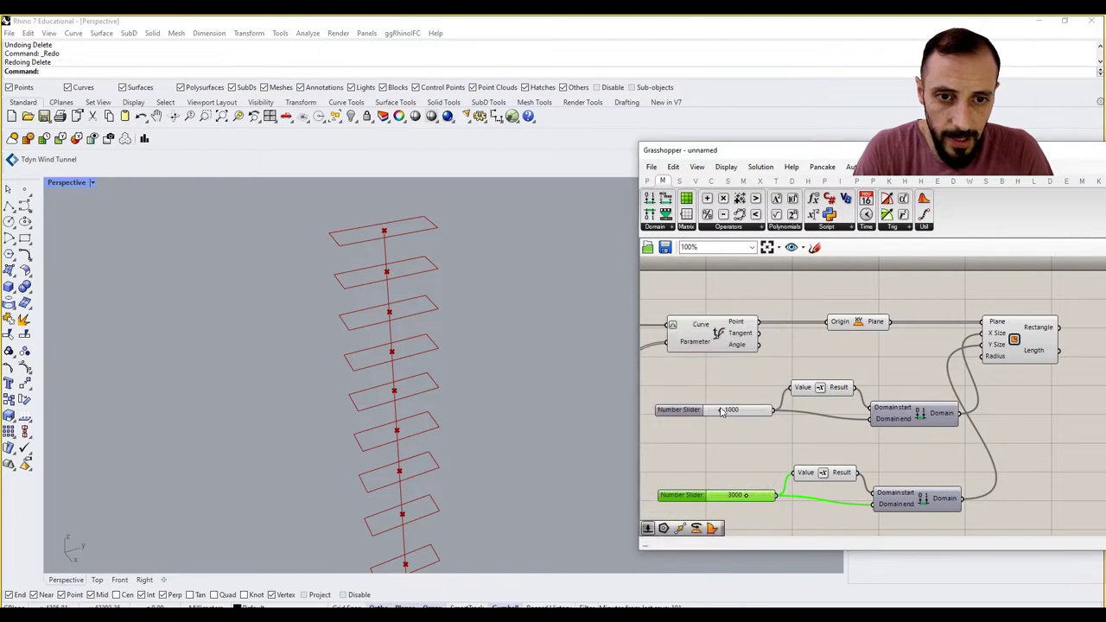
pyautogui.moveTo(717, 411); pyautogui.dragTo(727, 415)
pyautogui.moveTo(716, 463); pyautogui.dragTo(719, 419, button='right')
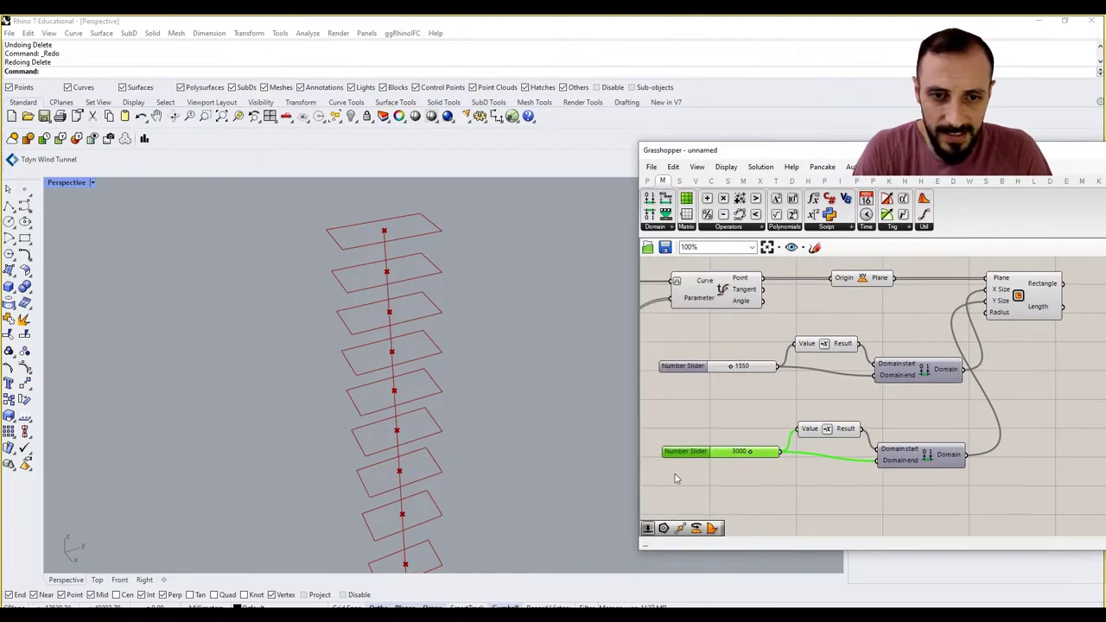
# Set the Rectangle's Y Size slider to 3500.
pyautogui.moveTo(753, 454); pyautogui.dragTo(759, 454)
pyautogui.scroll(-5, 452, 412)
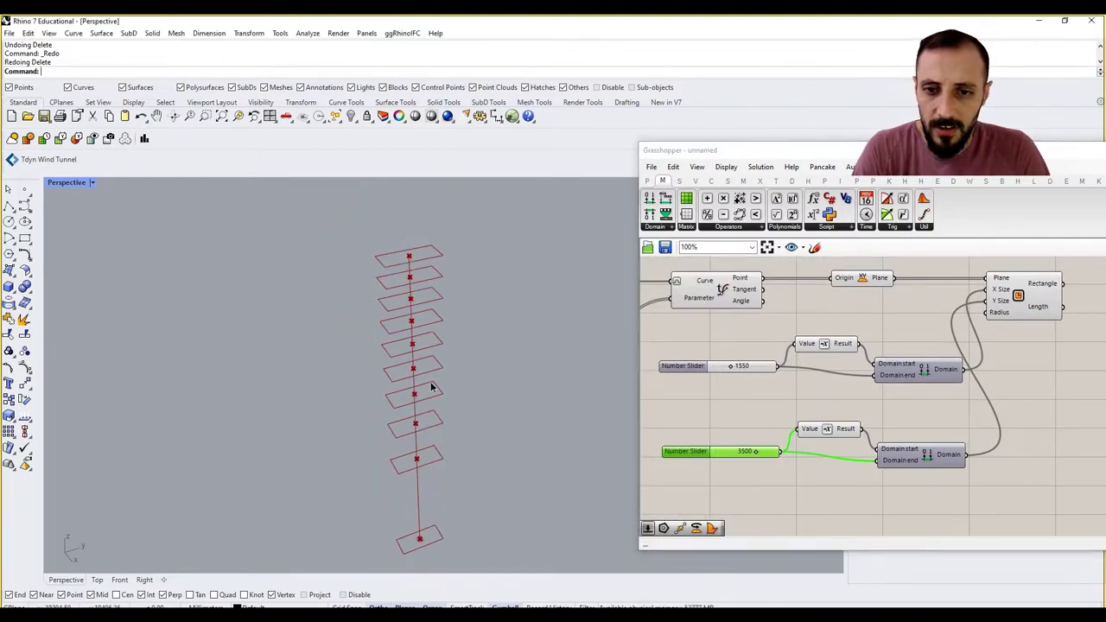
pyautogui.moveTo(435, 385); pyautogui.dragTo(523, 400, button='right')
pyautogui.scroll(-3, 812, 412)
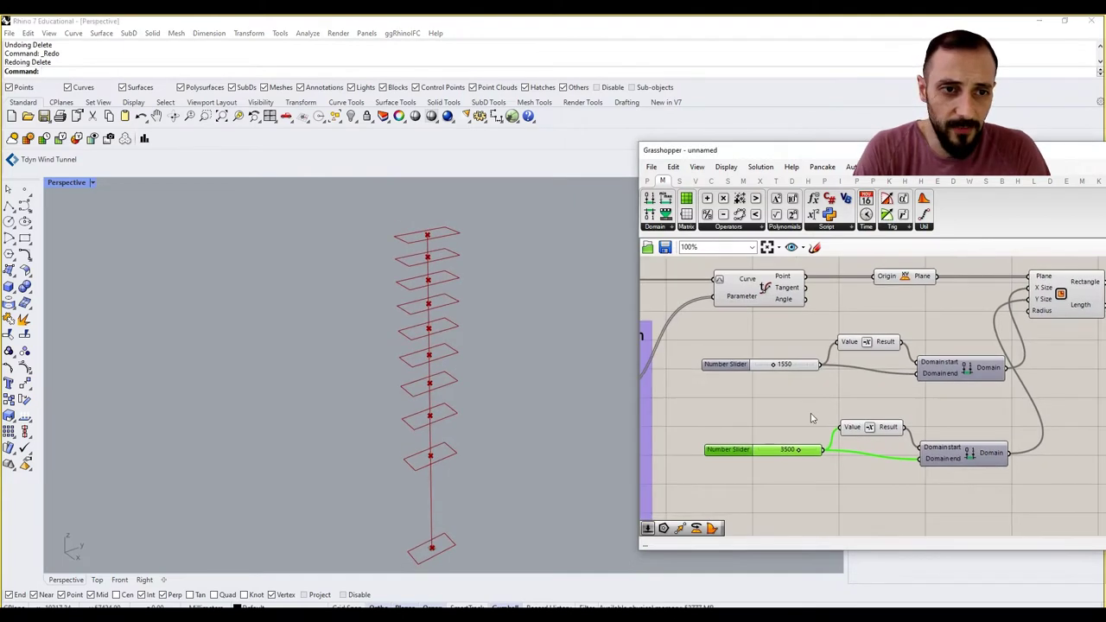
# Reshape the uppermost Graph Mapper in the Uneven Curve Division group to a straighter curve for more even point spacing.
pyautogui.scroll(4, 698, 471)
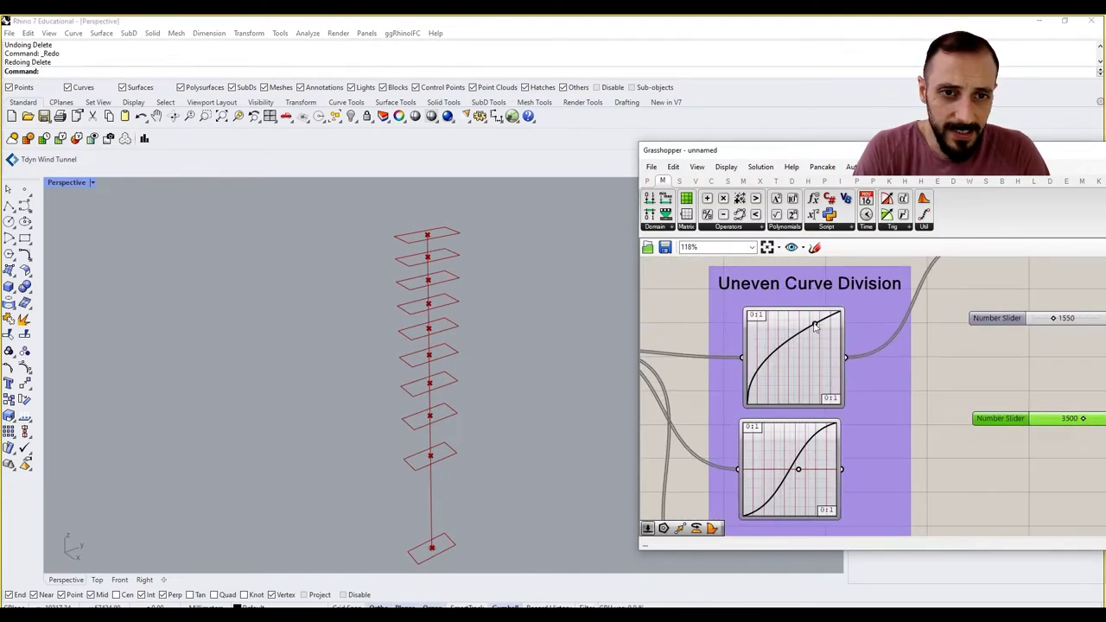
pyautogui.moveTo(816, 328); pyautogui.dragTo(818, 331)
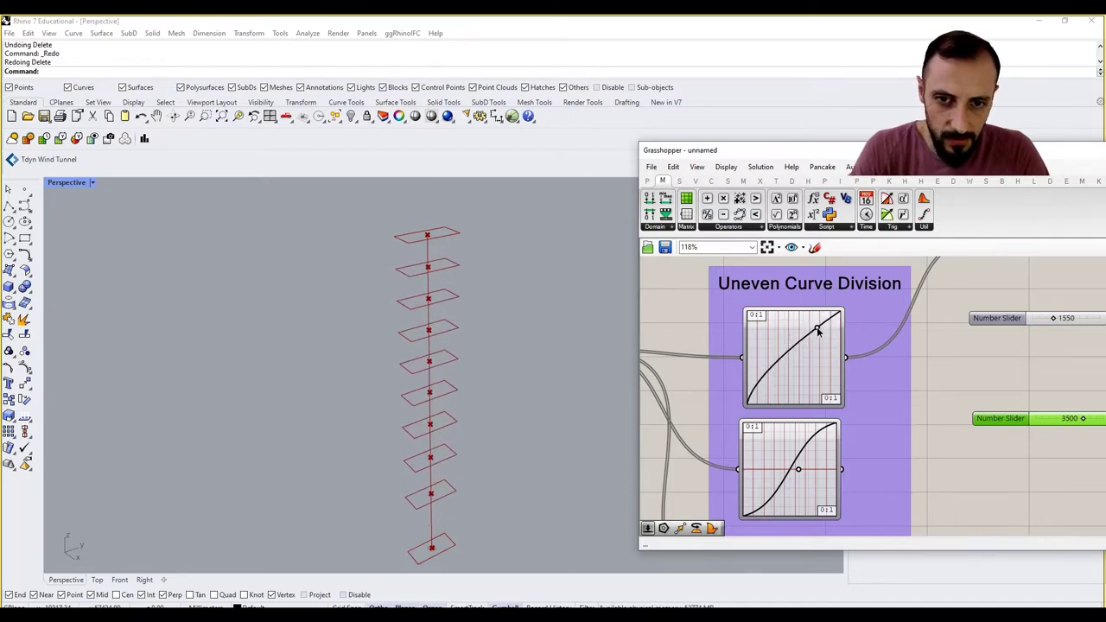
# Group the Rectangle component with its two size sliders, Negative components and Construct Domain components.
pyautogui.scroll(-3, 940, 349)
pyautogui.moveTo(990, 348); pyautogui.dragTo(781, 408, button='right')
pyautogui.moveTo(927, 486); pyautogui.dragTo(793, 377)
pyautogui.keyDown('shift'); pyautogui.moveTo(967, 358); pyautogui.dragTo(999, 359); pyautogui.keyUp('shift')
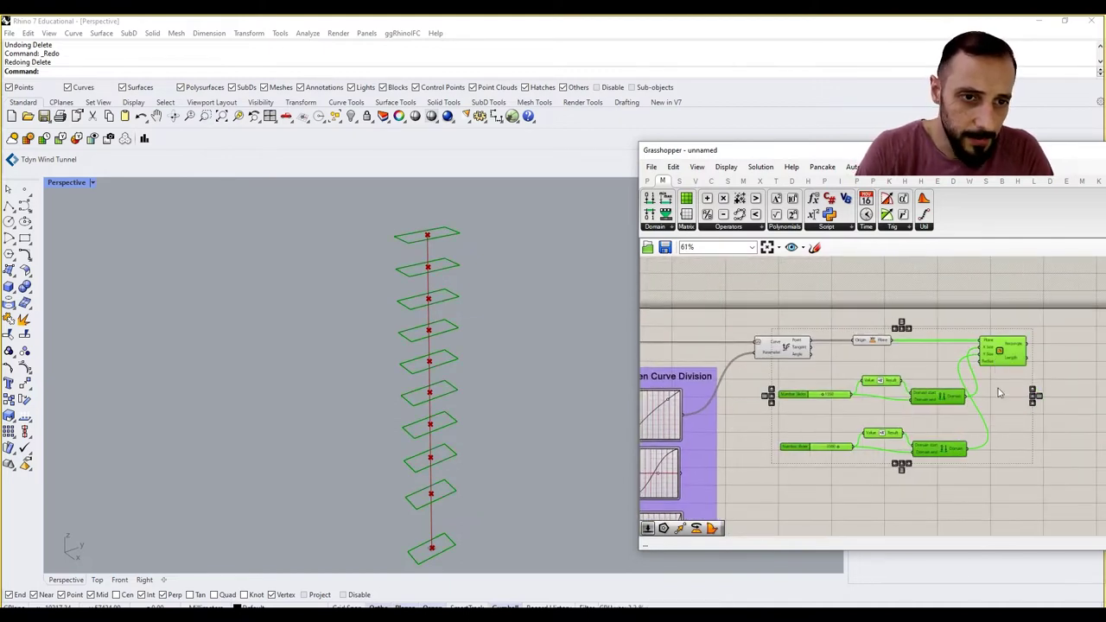
pyautogui.rightClick(998, 389)
pyautogui.click(1027, 477)
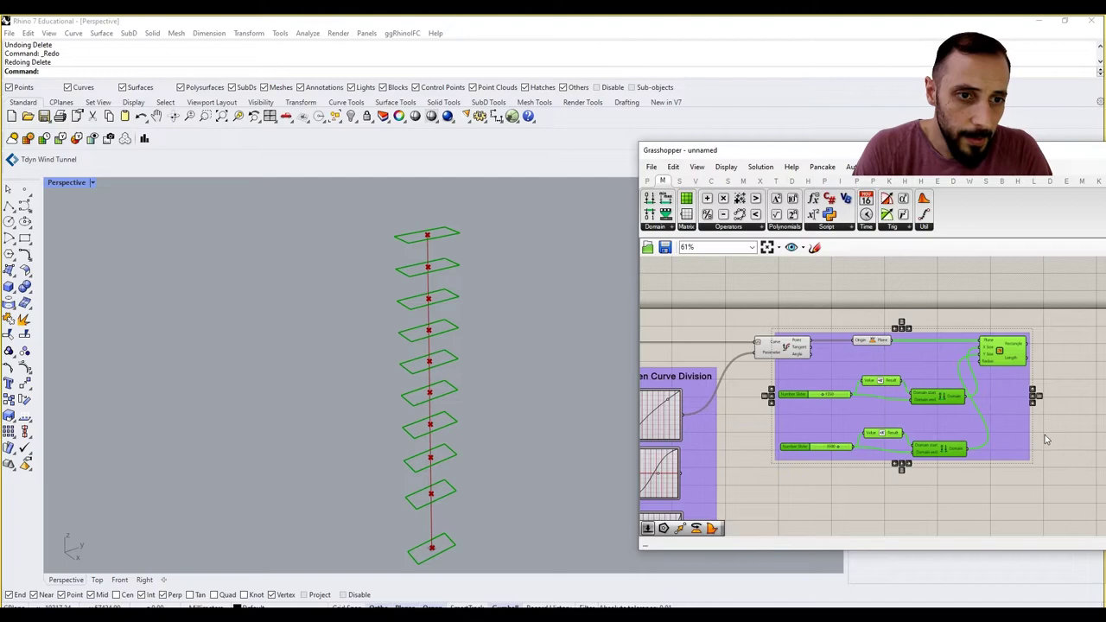
# Move the new rectangle group lower on the canvas, clear of the XY Plane component.
pyautogui.moveTo(1012, 407); pyautogui.dragTo(1047, 426)
pyautogui.moveTo(1047, 426); pyautogui.dragTo(925, 430, button='right')
pyautogui.moveTo(933, 431); pyautogui.dragTo(964, 432)
pyautogui.click(1017, 417)
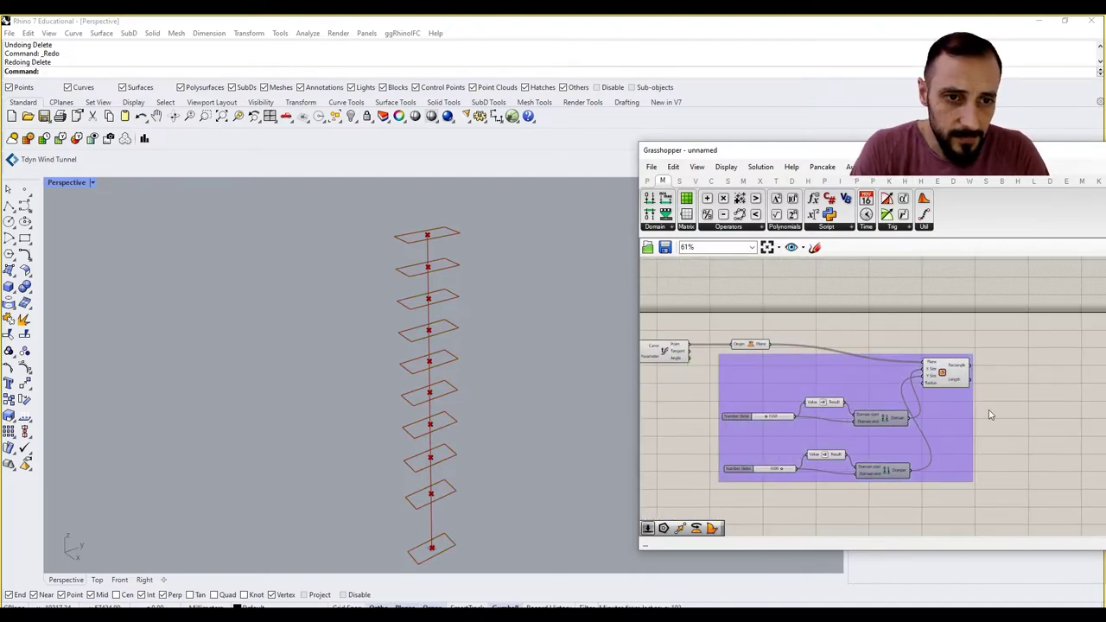
# Add a Rotate component beyond the rectangle group and connect the Rectangle output to its Geometry input.
pyautogui.moveTo(993, 406); pyautogui.dragTo(907, 393, button='right')
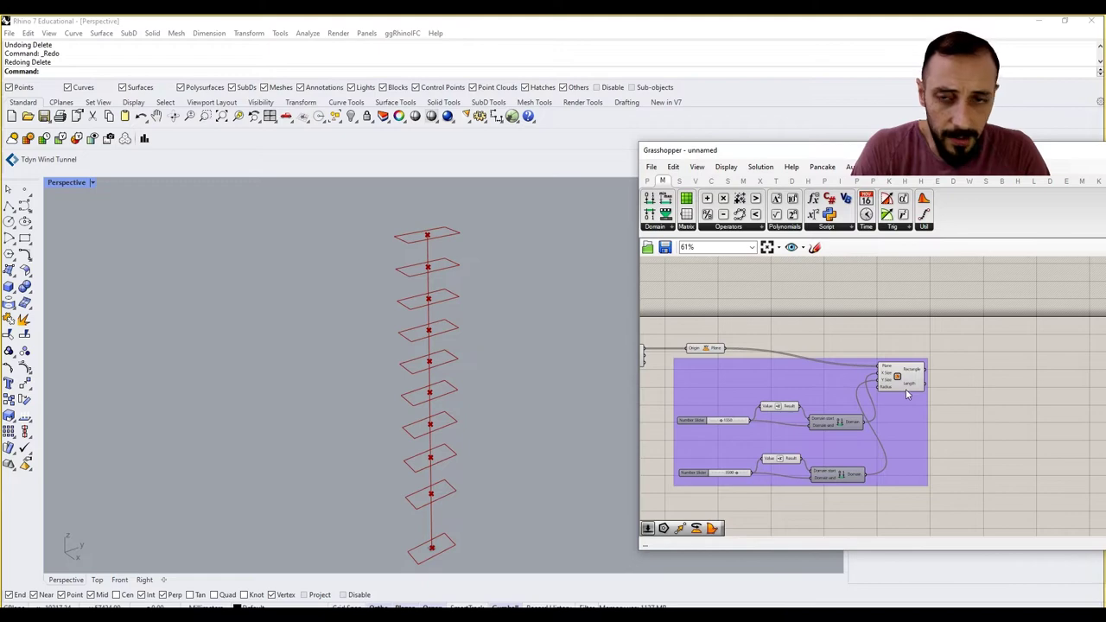
pyautogui.doubleClick(973, 396)
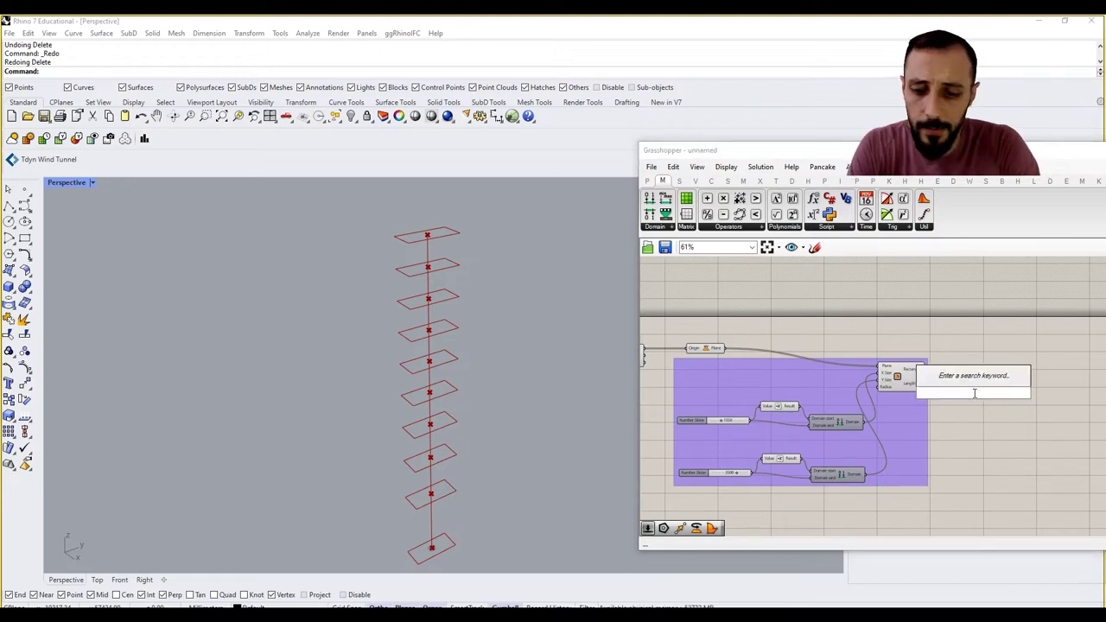
pyautogui.write('rota')
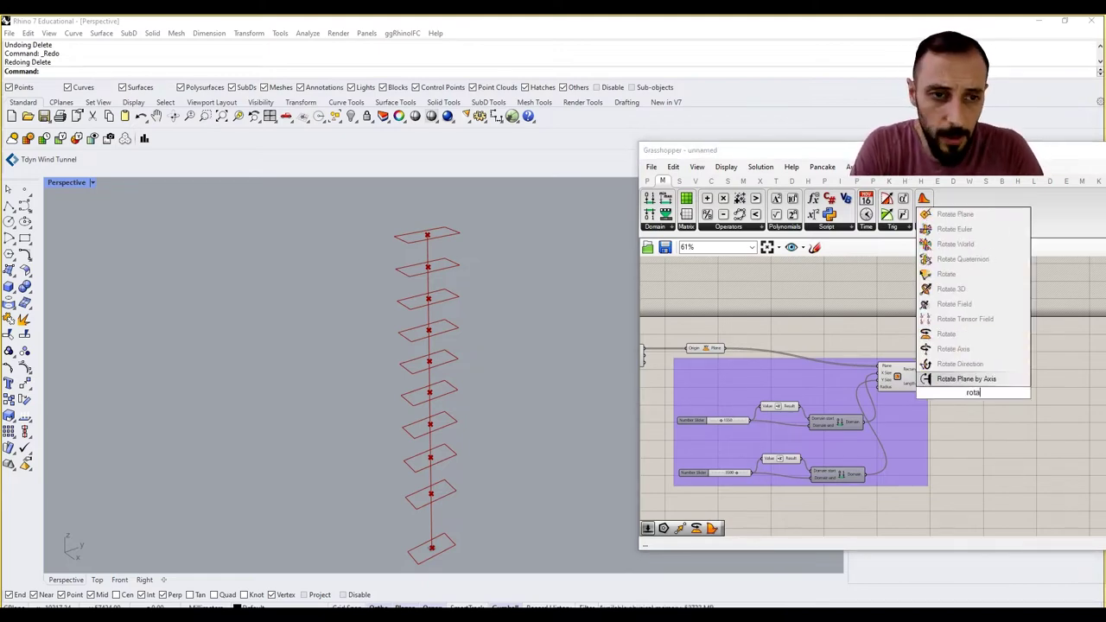
pyautogui.click(966, 335)
pyautogui.scroll(2, 966, 376)
pyautogui.moveTo(975, 397); pyautogui.dragTo(1044, 376)
pyautogui.click(952, 380)
pyautogui.click(1028, 408)
pyautogui.moveTo(1027, 408); pyautogui.dragTo(964, 405, button='right')
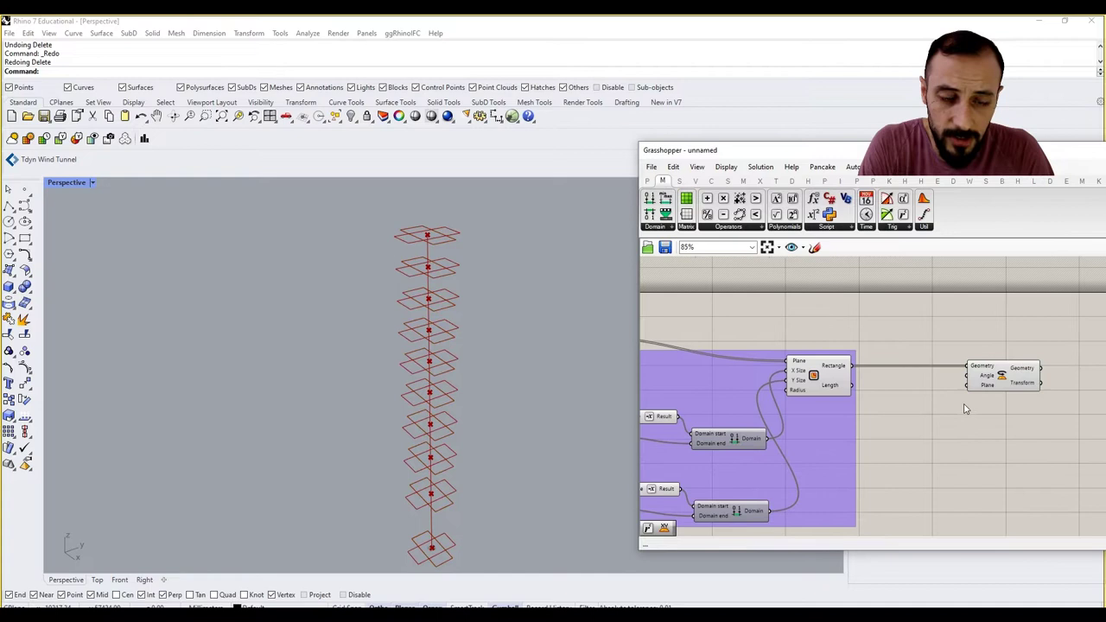
pyautogui.moveTo(995, 384); pyautogui.dragTo(1023, 387)
pyautogui.click(961, 441)
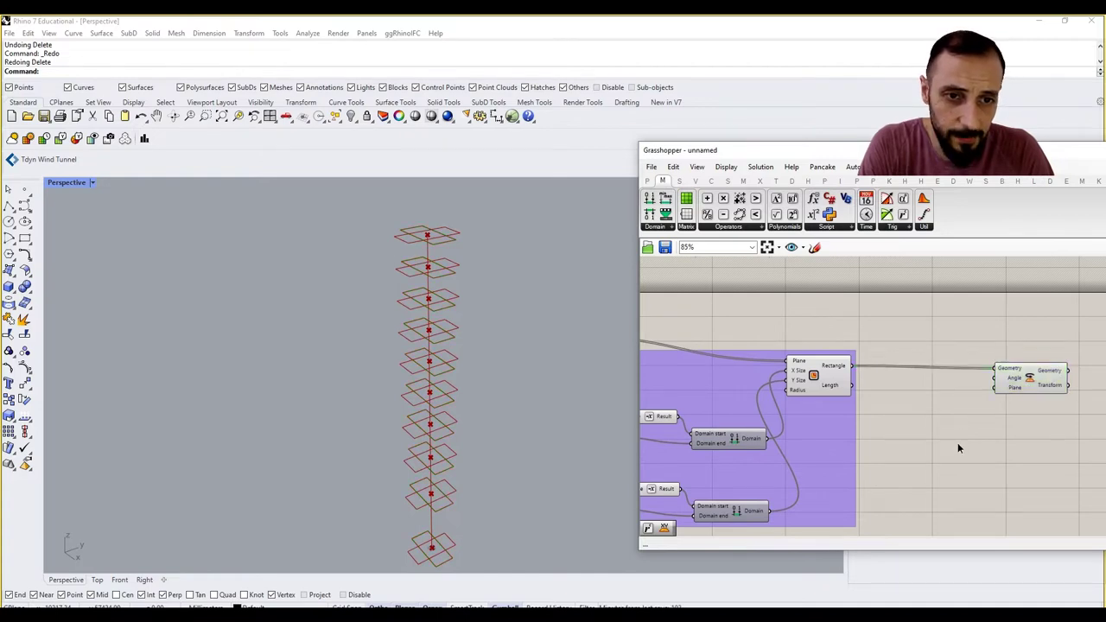
# Add an Area component below the Rotate component and connect the Rectangle output to its Geometry input.
pyautogui.doubleClick(957, 442)
pyautogui.write('are')
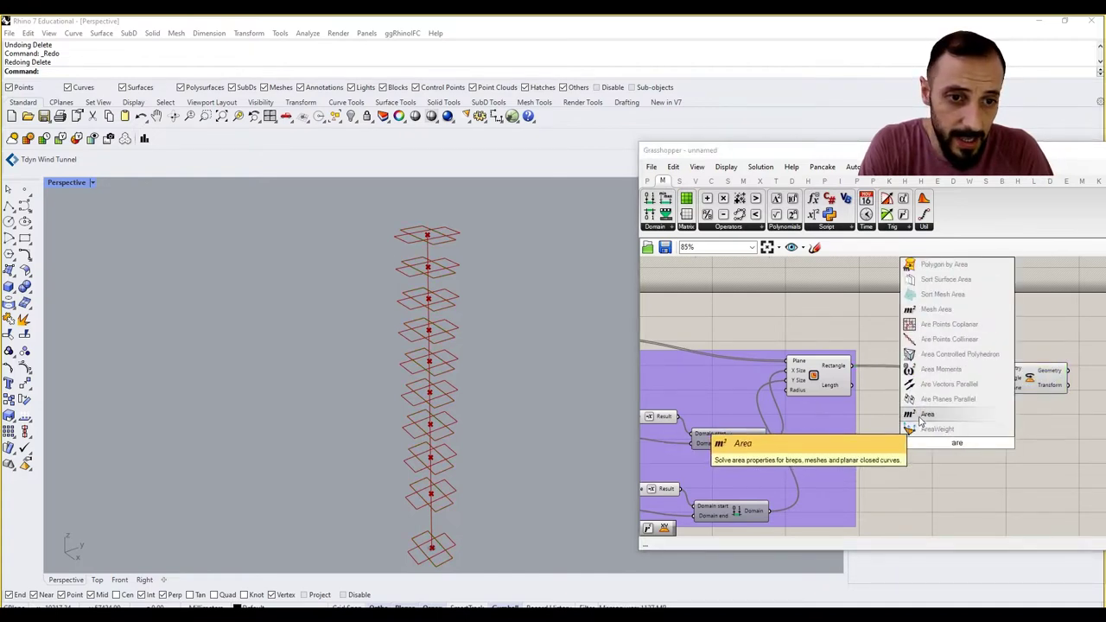
pyautogui.click(927, 413)
pyautogui.moveTo(847, 367); pyautogui.dragTo(923, 442)
# Add an XY Plane component and connect the Area's Centroid output to its Origin input.
pyautogui.moveTo(1042, 441); pyautogui.dragTo(959, 434, button='right')
pyautogui.doubleClick(959, 434)
pyautogui.write('xy')
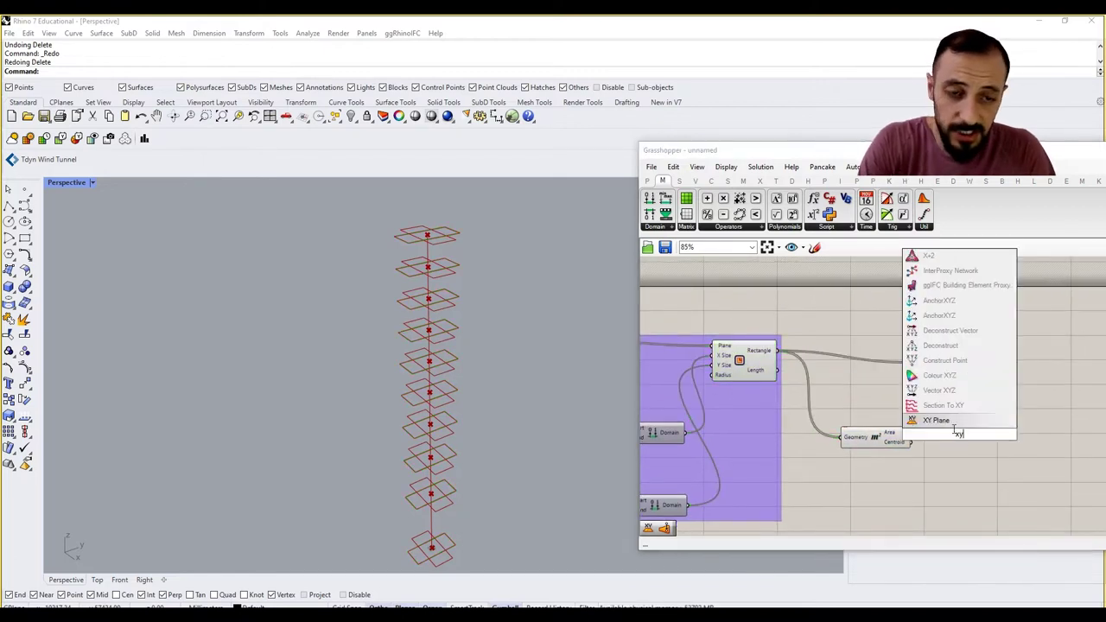
pyautogui.click(945, 424)
pyautogui.moveTo(911, 441); pyautogui.dragTo(967, 437)
# Connect the XY Plane to the Rotate component's Plane input and space out the Rotate, Area and XY Plane components.
pyautogui.moveTo(940, 375); pyautogui.dragTo(991, 378)
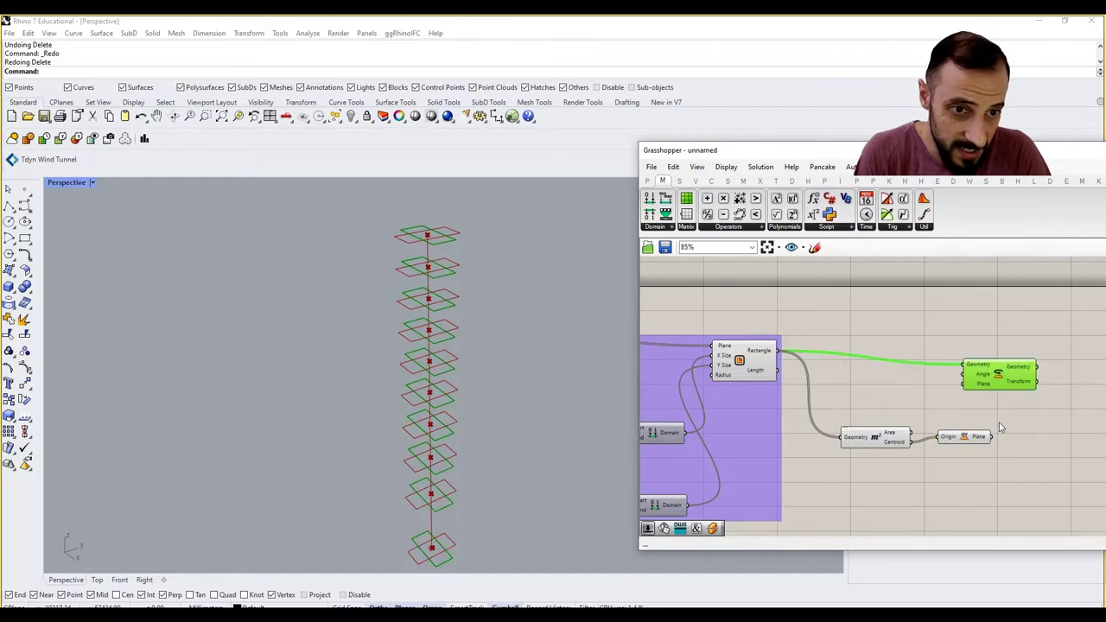
pyautogui.moveTo(990, 437); pyautogui.dragTo(1035, 371)
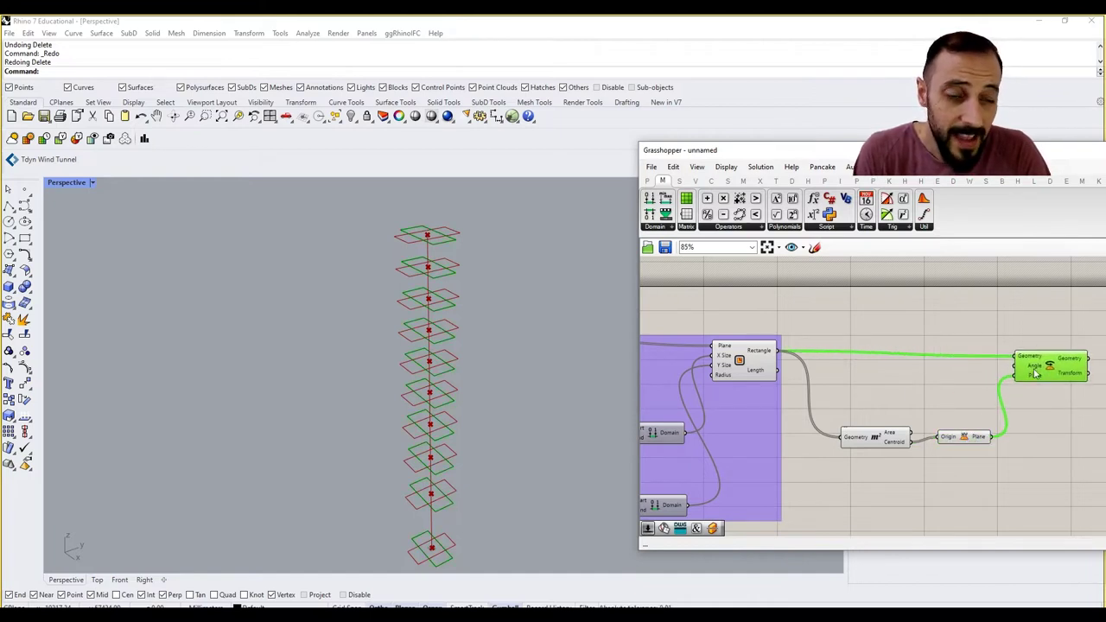
pyautogui.moveTo(971, 450); pyautogui.dragTo(885, 475)
pyautogui.click(909, 399)
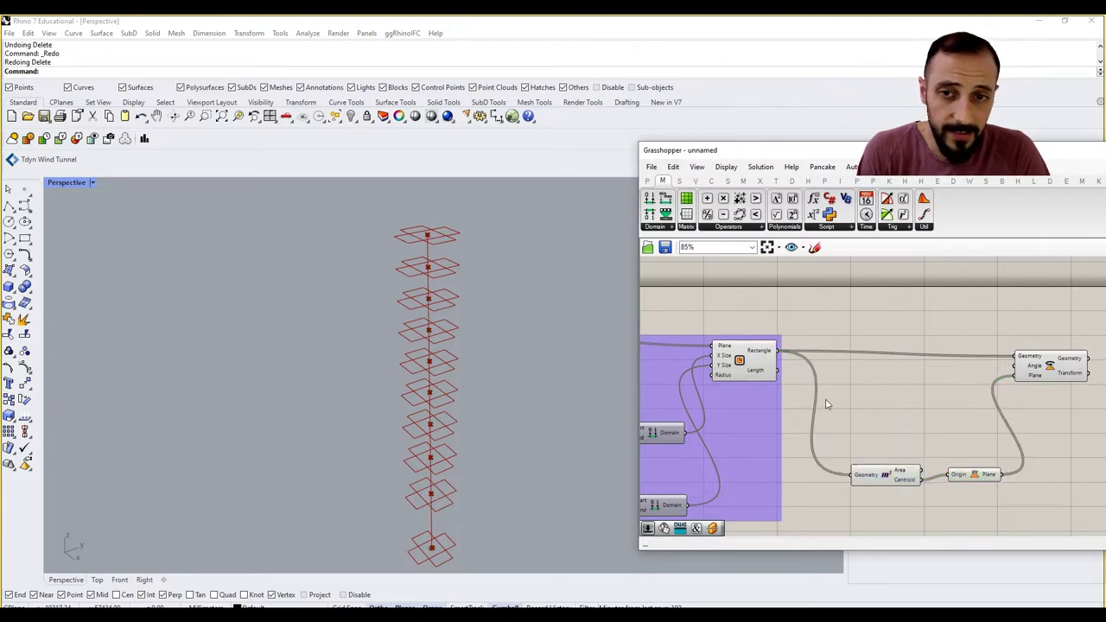
# Turn off the preview of the original Rectangle component.
pyautogui.click(758, 368)
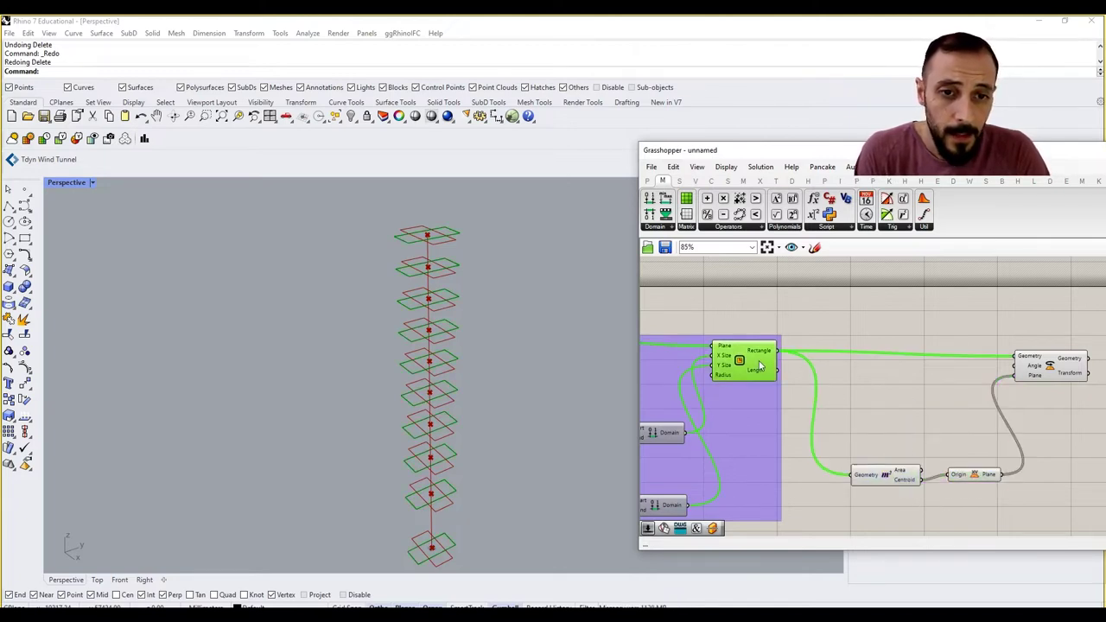
pyautogui.rightClick(867, 407)
pyautogui.click(883, 424)
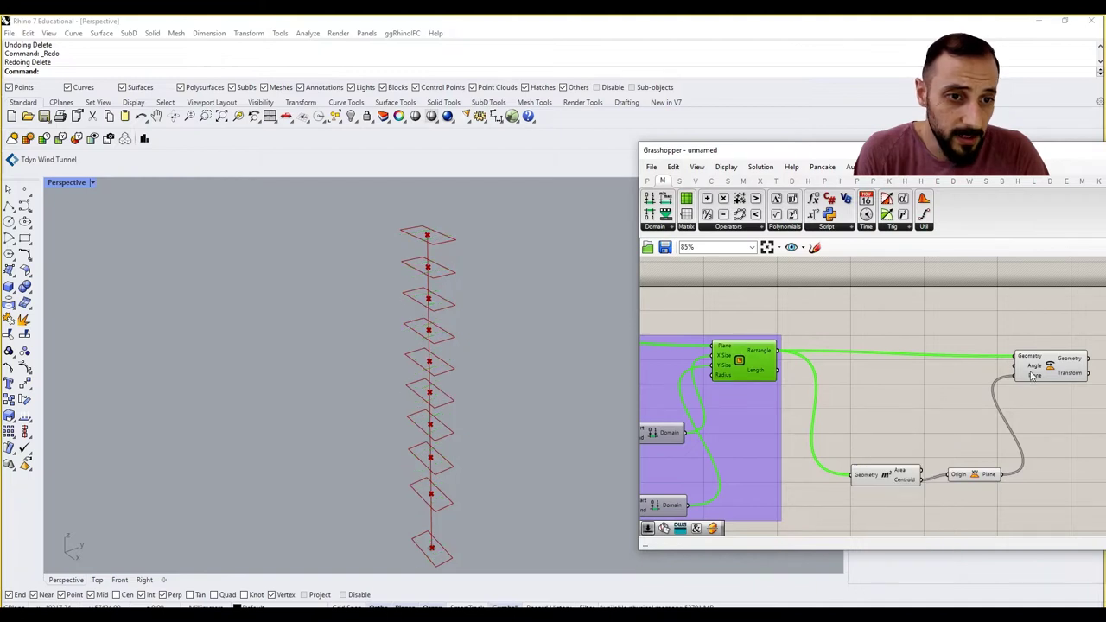
# Move the Rotate component farther from the rectangle group to free space before its Angle input.
pyautogui.moveTo(1026, 366); pyautogui.dragTo(913, 354, button='right')
pyautogui.click(915, 322)
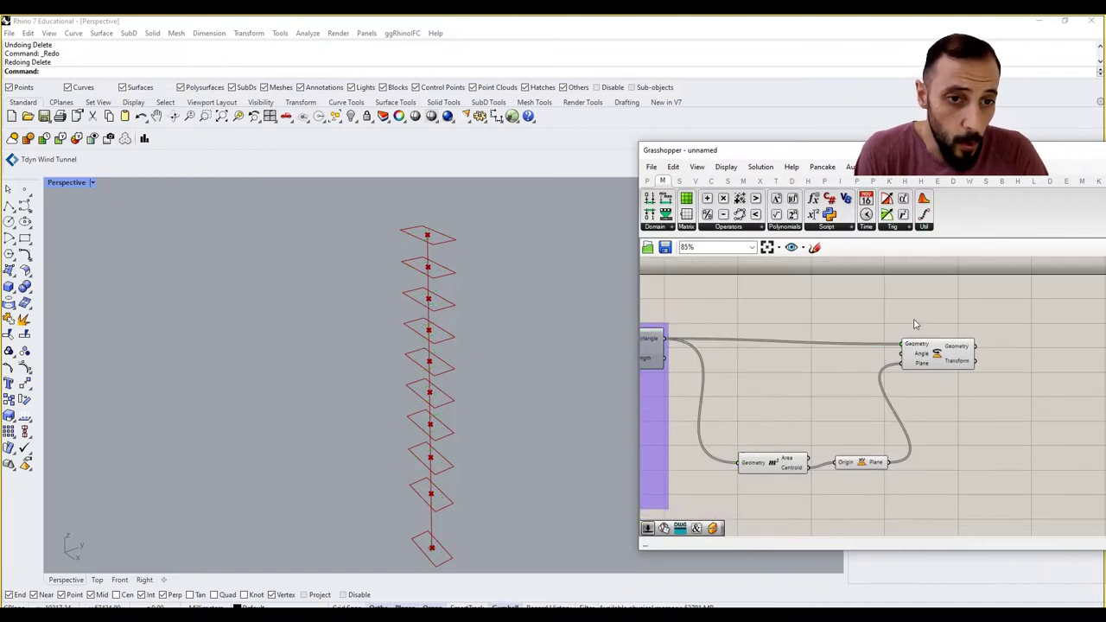
pyautogui.moveTo(961, 367); pyautogui.dragTo(1006, 361)
pyautogui.click(848, 379)
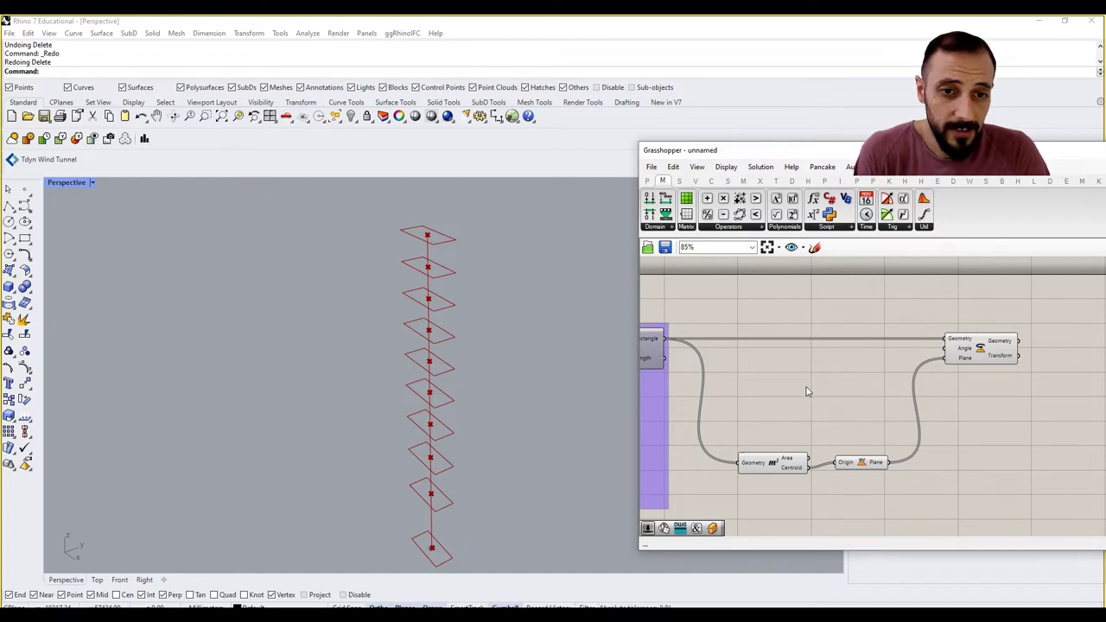
# Duplicate the Range component and its Steps slider that feed the Uneven Curve Division graphs.
pyautogui.scroll(-5, 841, 383)
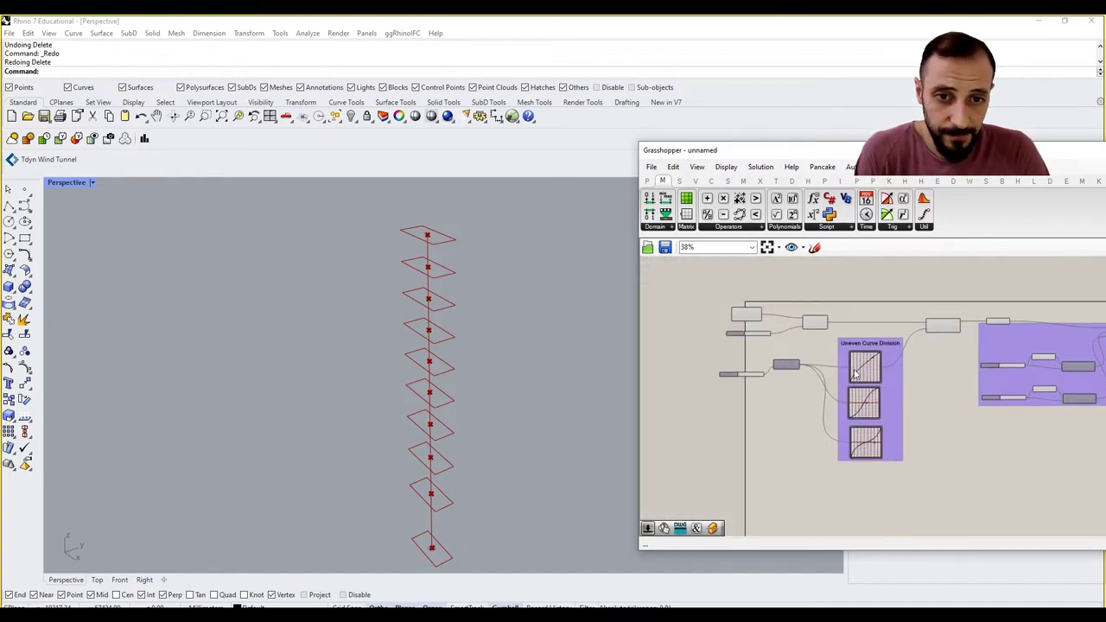
pyautogui.scroll(4, 856, 373)
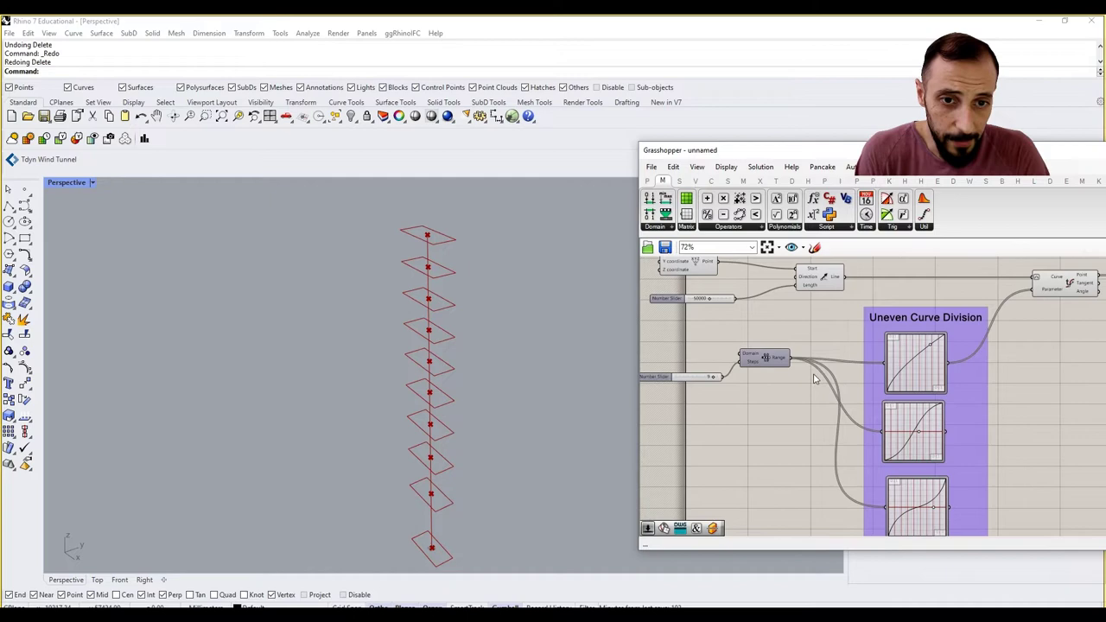
pyautogui.moveTo(764, 406); pyautogui.dragTo(701, 354)
pyautogui.hotkey('ctrl', 'c')
pyautogui.hotkey('ctrl', 'v')
pyautogui.moveTo(755, 370); pyautogui.dragTo(706, 355, button='right')
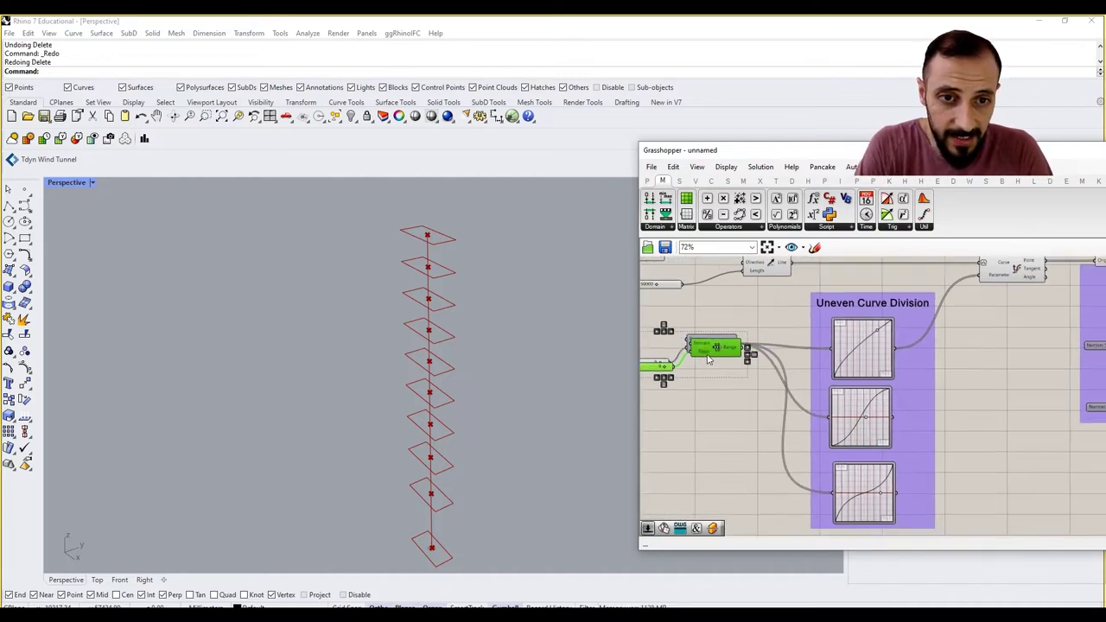
# Place the copied slider and Range between the Rectangle and Rotate components, moving Area and XY Plane lower to make room.
pyautogui.scroll(-5, 707, 354)
pyautogui.moveTo(710, 354); pyautogui.dragTo(1020, 384)
pyautogui.scroll(7, 1022, 385)
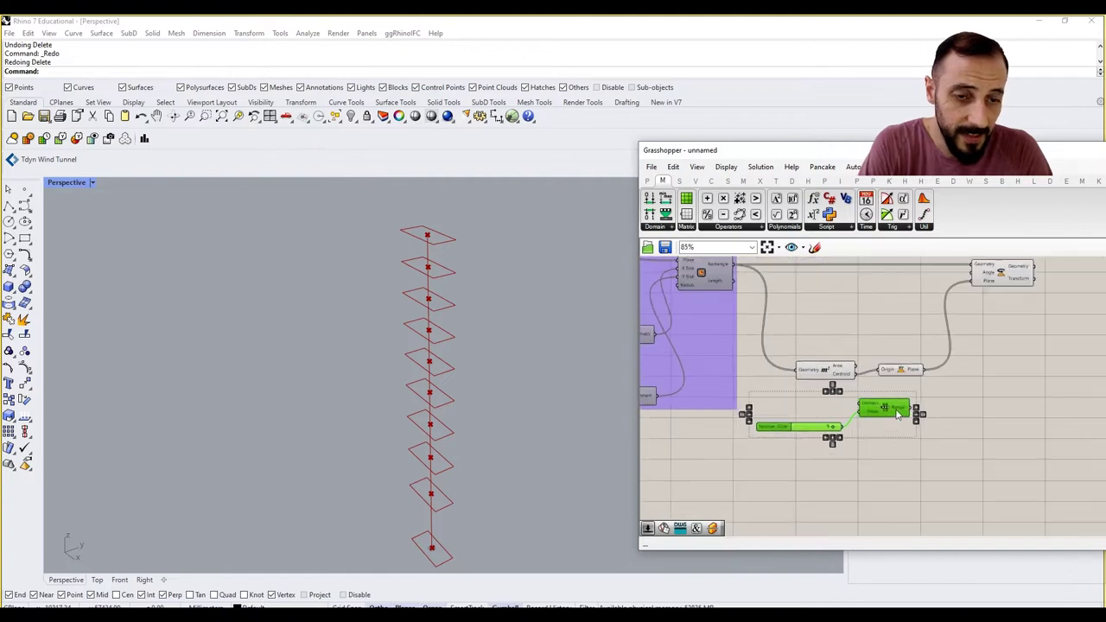
pyautogui.moveTo(903, 410); pyautogui.dragTo(768, 353)
pyautogui.moveTo(787, 358); pyautogui.dragTo(795, 443)
pyautogui.click(827, 356)
# Add a Graph Mapper beside the copied Range component and connect the Range output to it.
pyautogui.moveTo(825, 353); pyautogui.dragTo(842, 434, button='right')
pyautogui.doubleClick(902, 426)
pyautogui.write('graph')
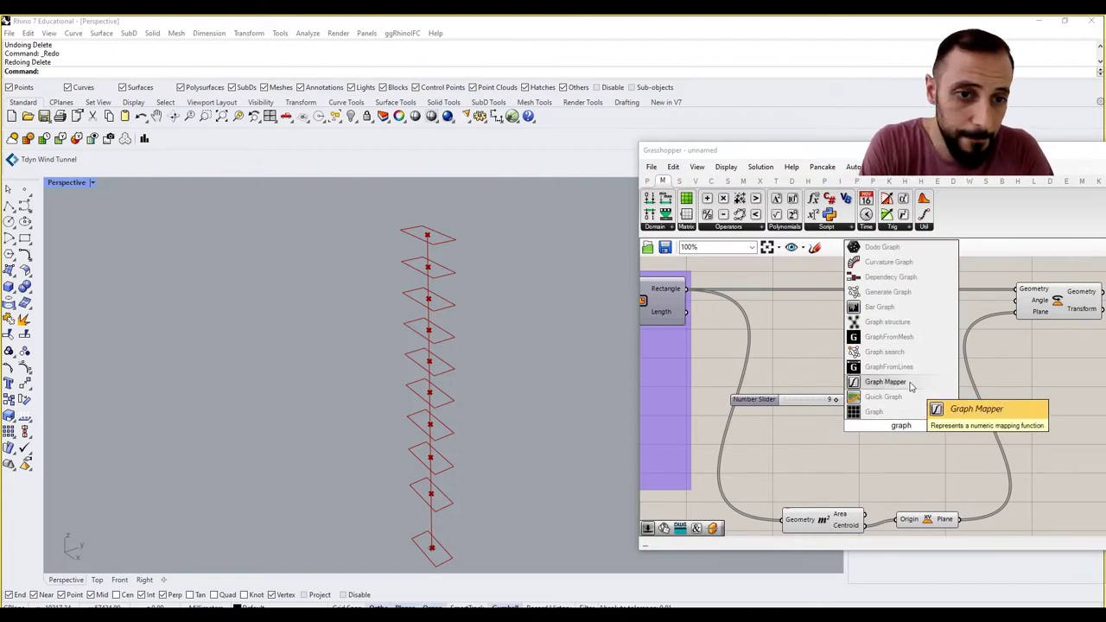
pyautogui.click(885, 382)
pyautogui.moveTo(891, 415); pyautogui.dragTo(1002, 430)
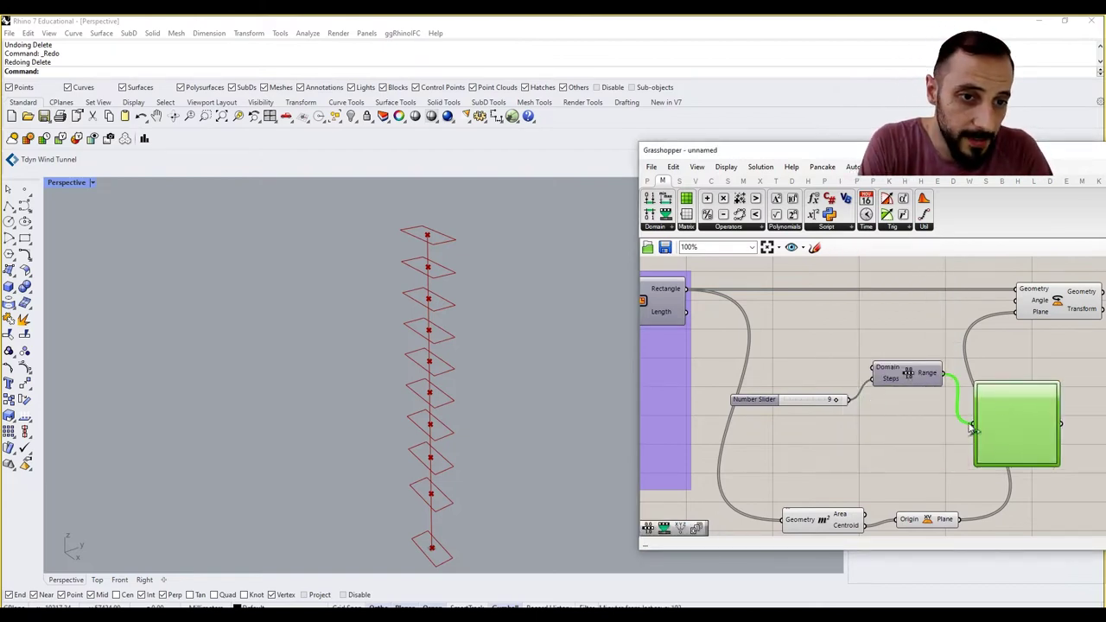
# Set the new Graph Mapper to the Sine type and shape its curve into a single hump peaking near the middle.
pyautogui.moveTo(972, 430); pyautogui.dragTo(859, 421, button='right')
pyautogui.rightClick(914, 413)
pyautogui.moveTo(950, 554)
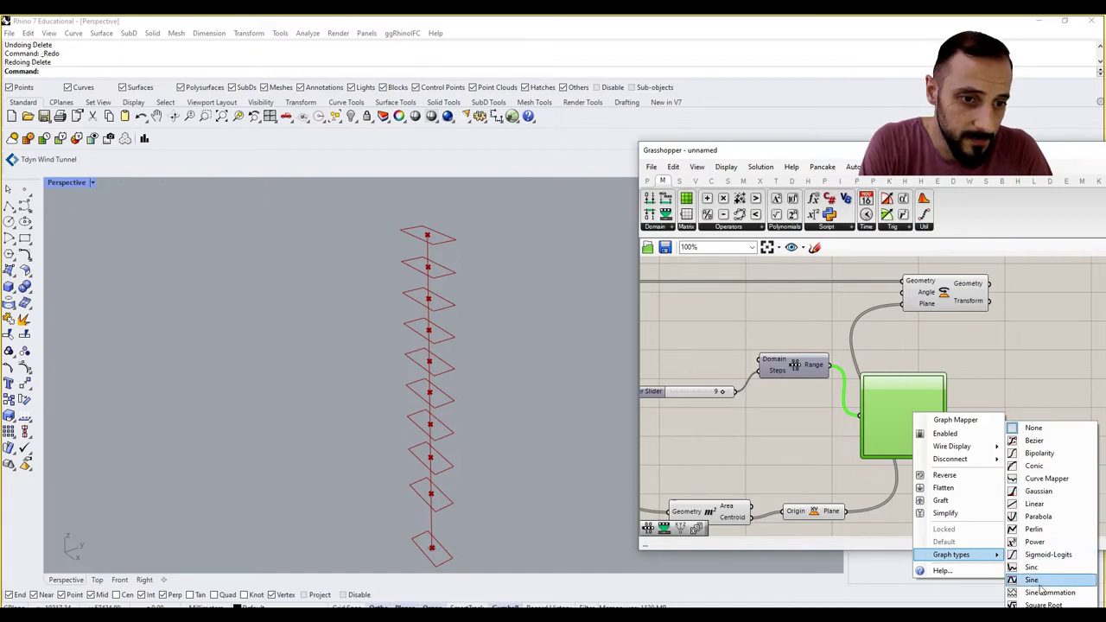
pyautogui.click(1037, 580)
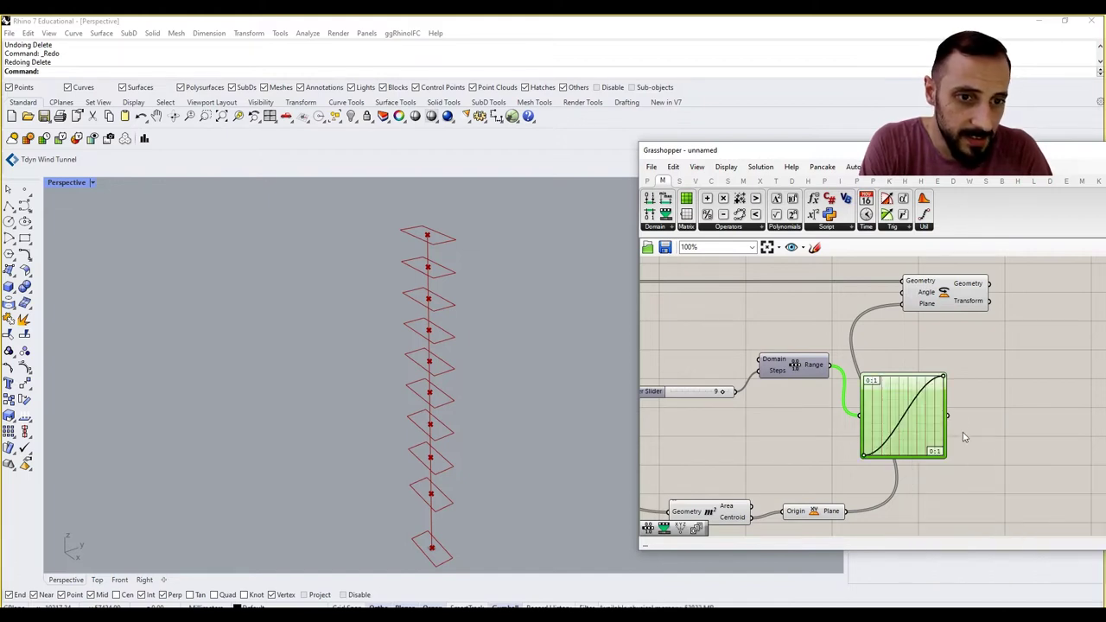
pyautogui.moveTo(942, 380); pyautogui.dragTo(902, 369)
pyautogui.click(977, 396)
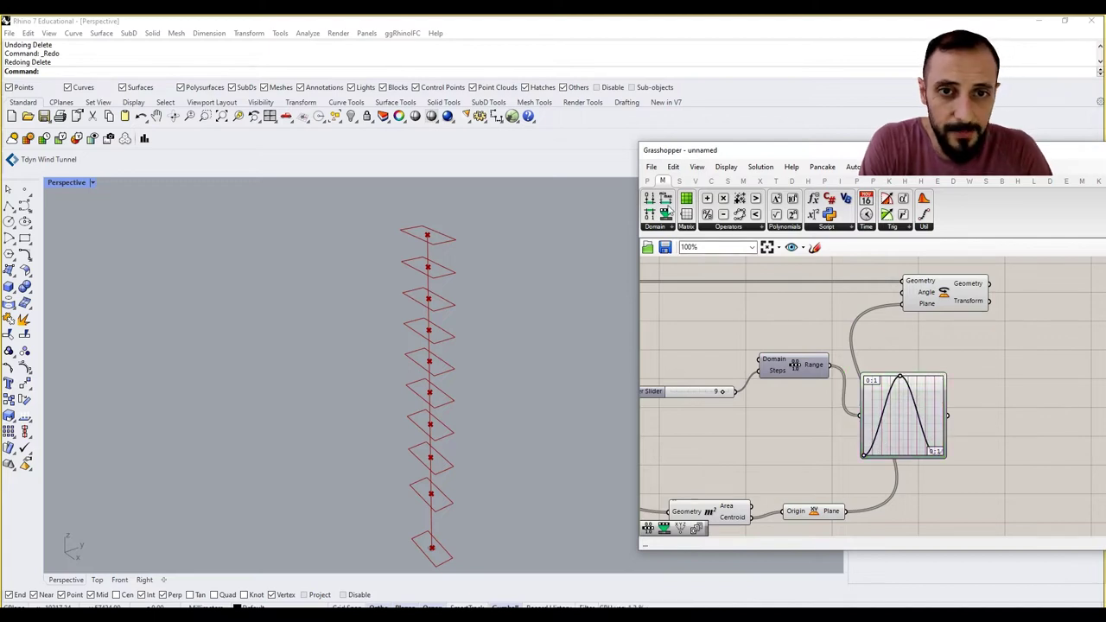
# Add a Remap Numbers component beside the sine Graph Mapper and connect the graph's output to its Value input.
pyautogui.click(654, 227)
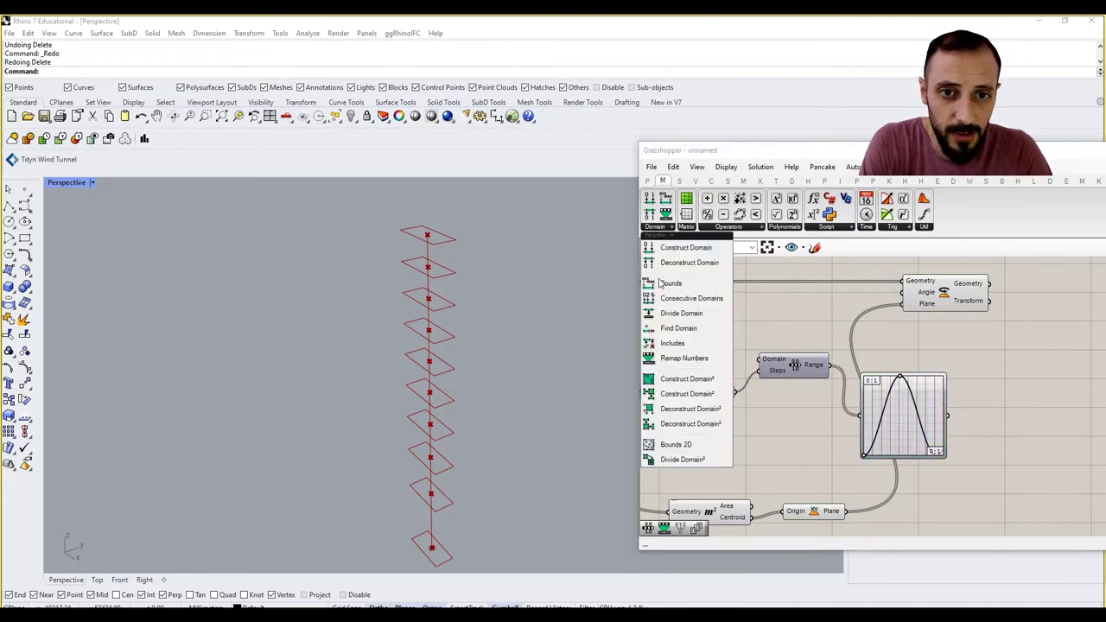
pyautogui.click(696, 361)
pyautogui.click(1001, 419)
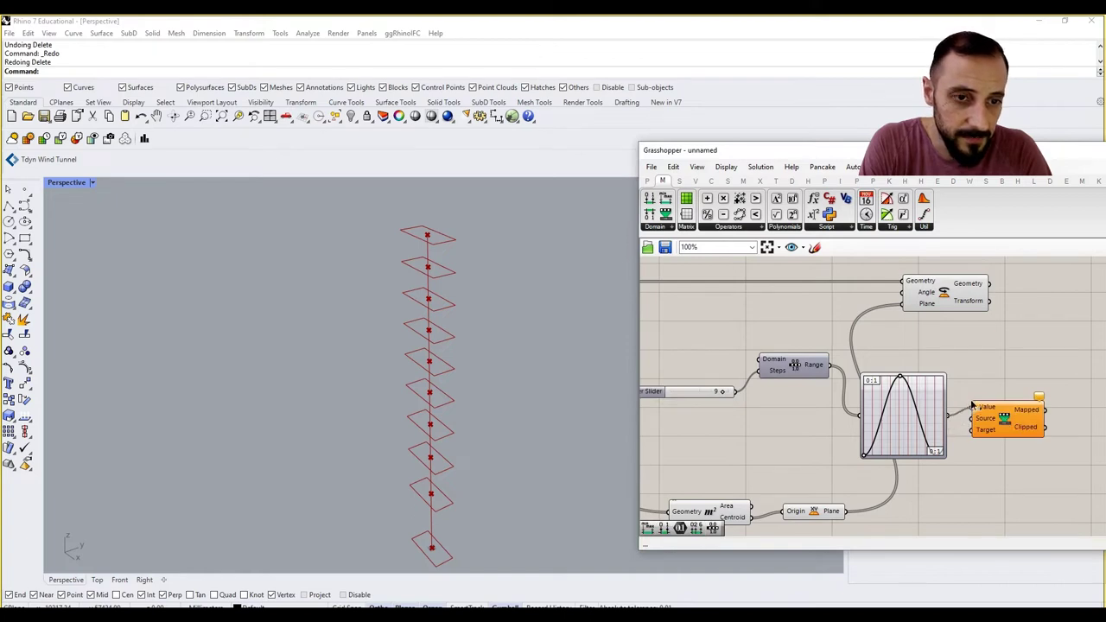
pyautogui.moveTo(991, 418); pyautogui.dragTo(1023, 423)
# Add a Construct Domain component below Remap Numbers and connect its Domain output to the Target input.
pyautogui.click(649, 197)
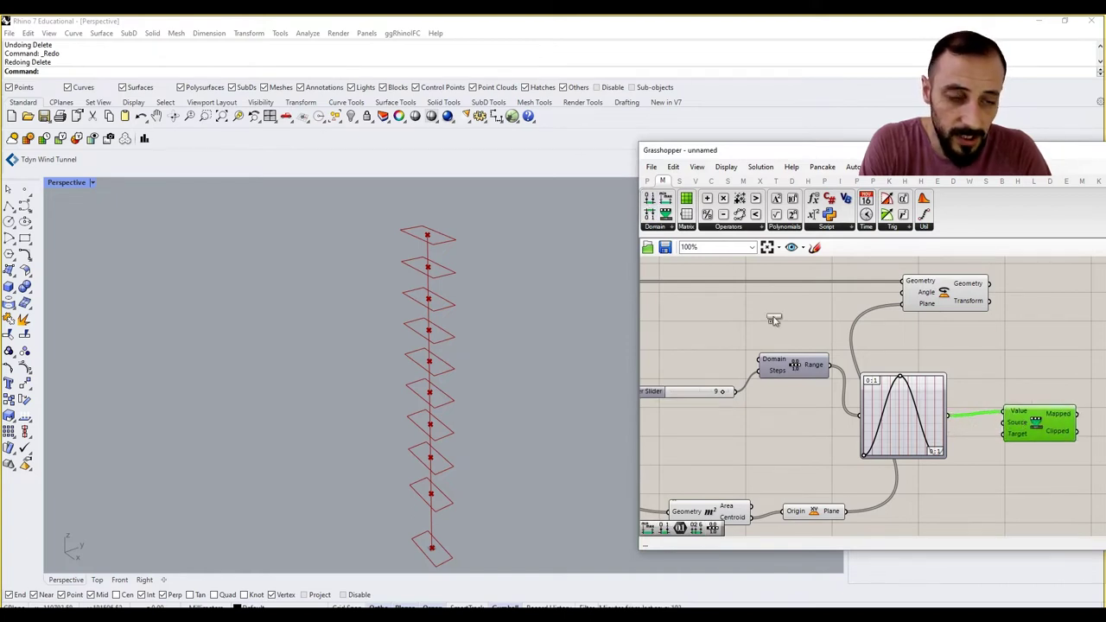
pyautogui.click(1006, 464)
pyautogui.moveTo(1017, 444); pyautogui.dragTo(959, 436, button='right')
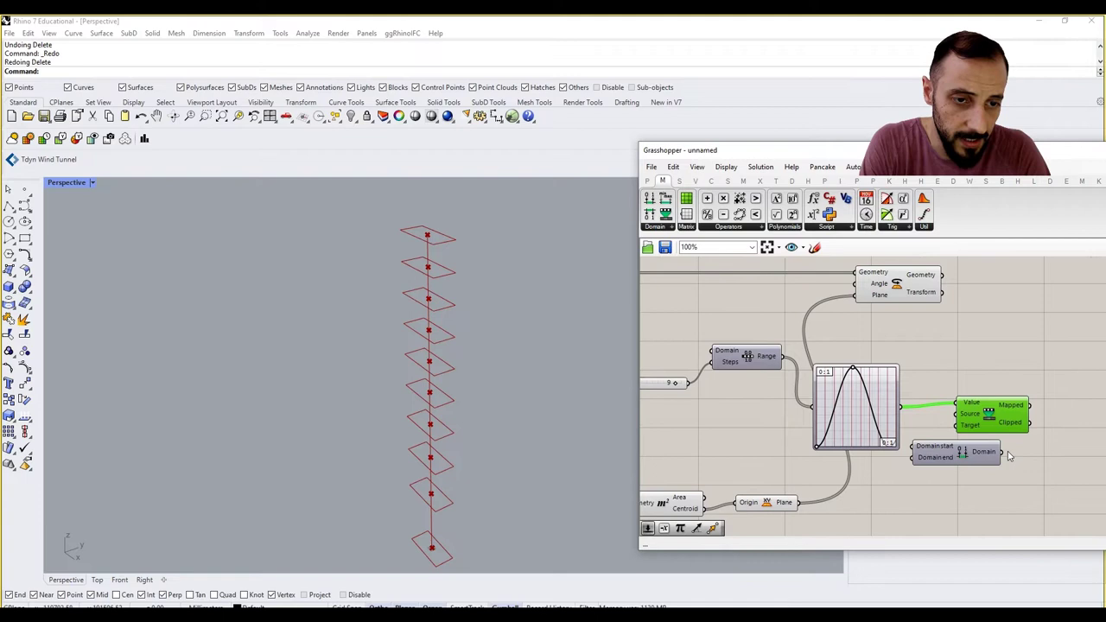
# Add a number slider of 0 for the Construct Domain's Domain start and space Remap Numbers and Construct Domain farther from the Graph Mapper.
pyautogui.doubleClick(944, 494)
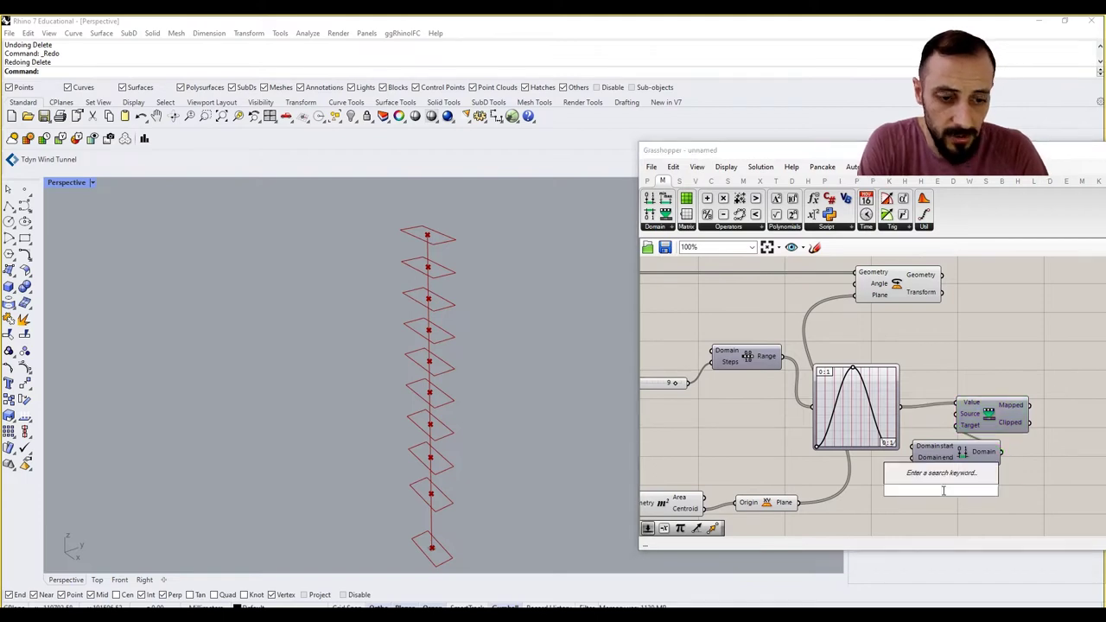
pyautogui.write('0')
pyautogui.press('Return')
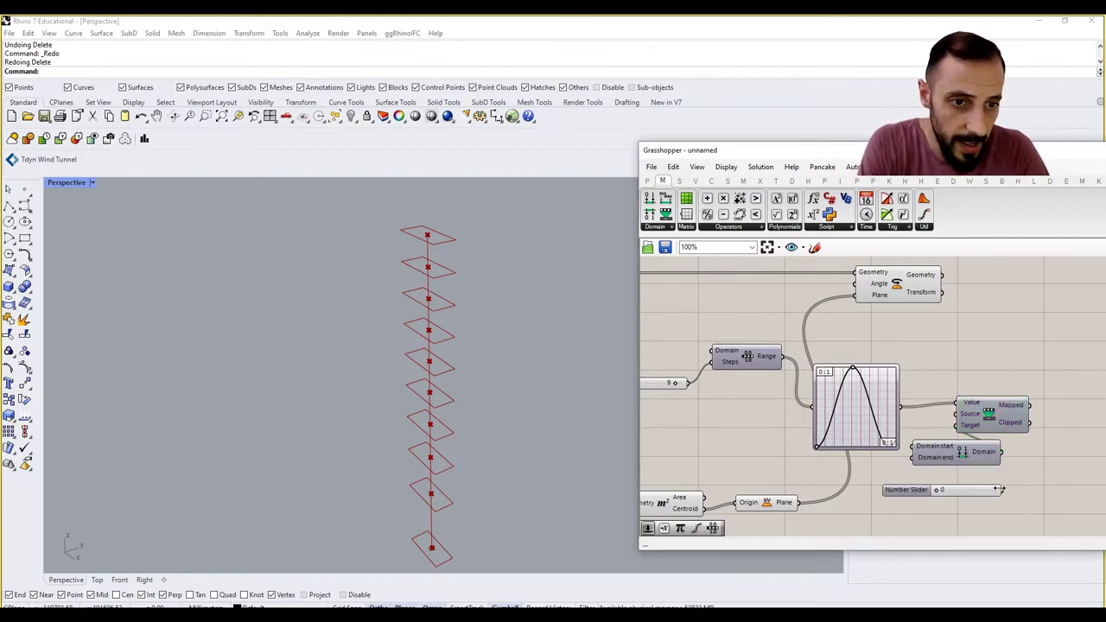
pyautogui.moveTo(976, 432); pyautogui.dragTo(1097, 414)
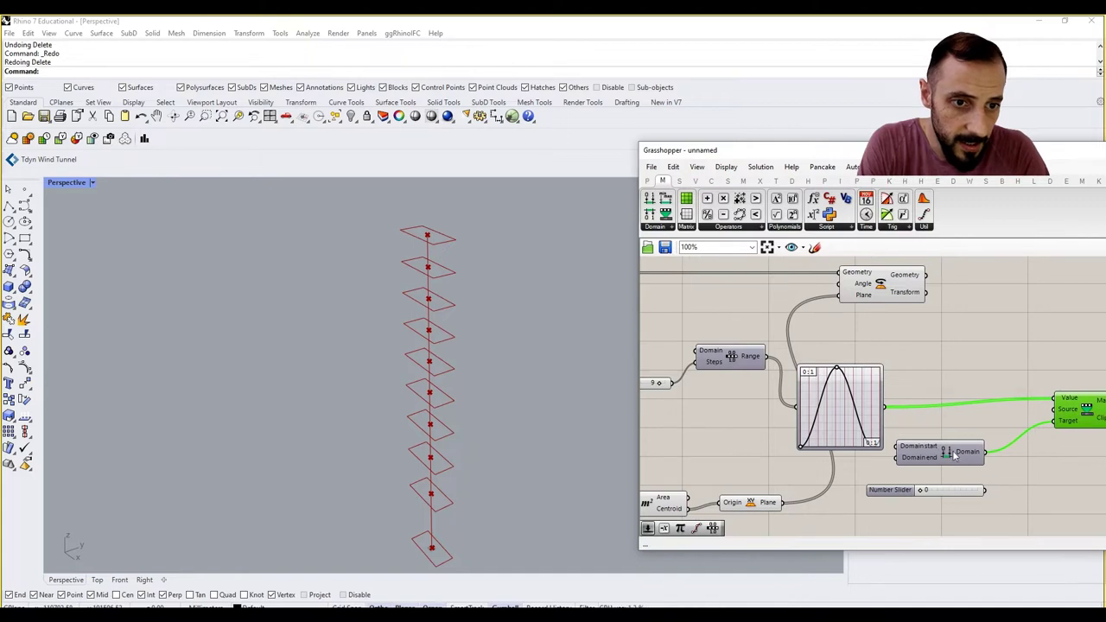
pyautogui.moveTo(953, 455)
pyautogui.mouseDown()
pyautogui.moveTo(996, 460)
pyautogui.moveTo(947, 452)
pyautogui.mouseUp()
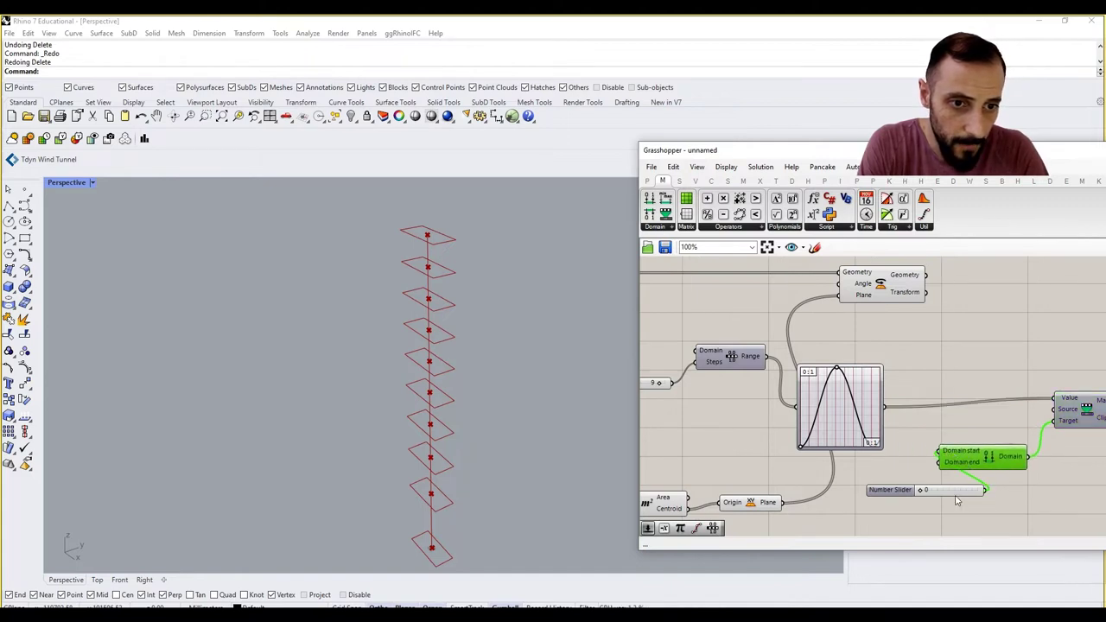
pyautogui.moveTo(941, 491); pyautogui.dragTo(869, 467)
# Add a number slider of 360 below the 0 slider and place it for the Construct Domain's Domain end input.
pyautogui.doubleClick(922, 496)
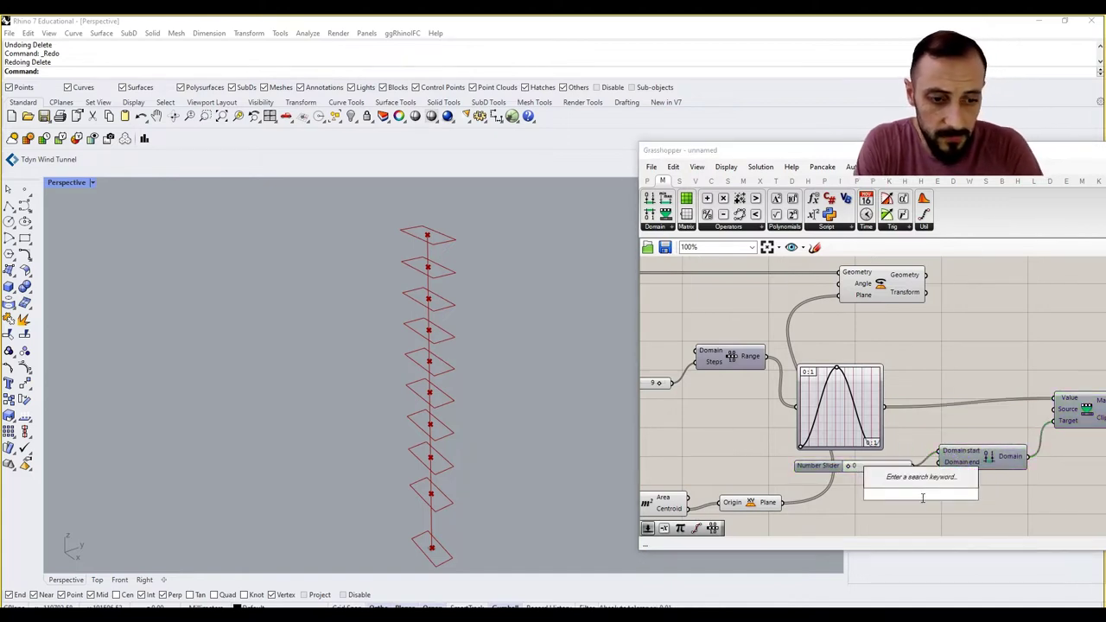
pyautogui.write('360')
pyautogui.press('Return')
pyautogui.moveTo(975, 496); pyautogui.dragTo(941, 485)
# Move the Rotate component clear of the angle components and add a Radians component between it and Remap Numbers.
pyautogui.scroll(-3, 819, 416)
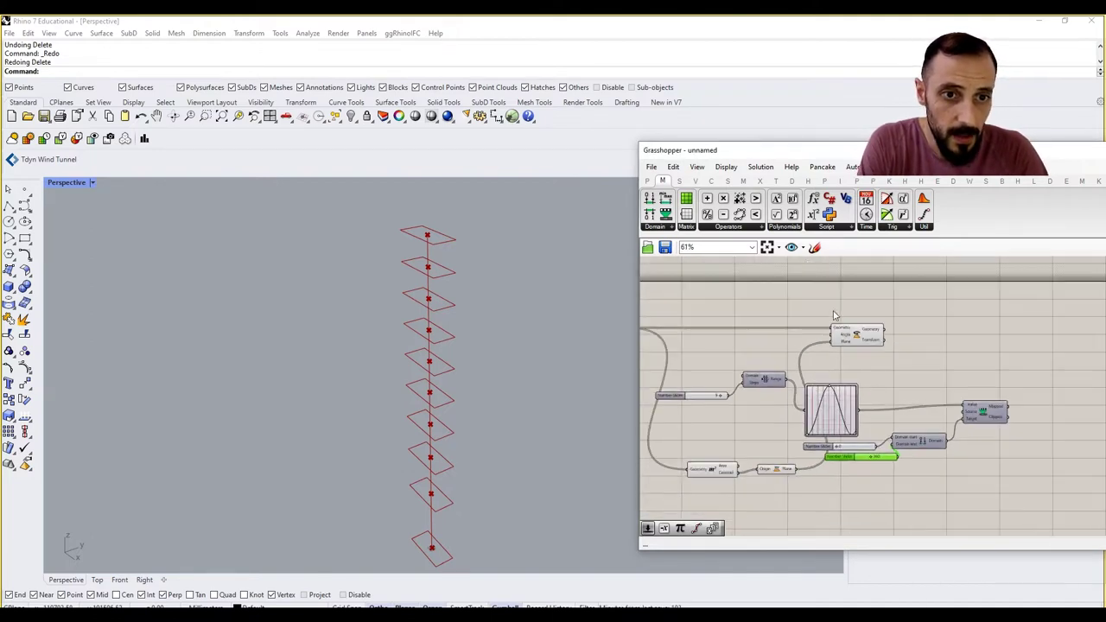
pyautogui.moveTo(857, 337); pyautogui.dragTo(1024, 340)
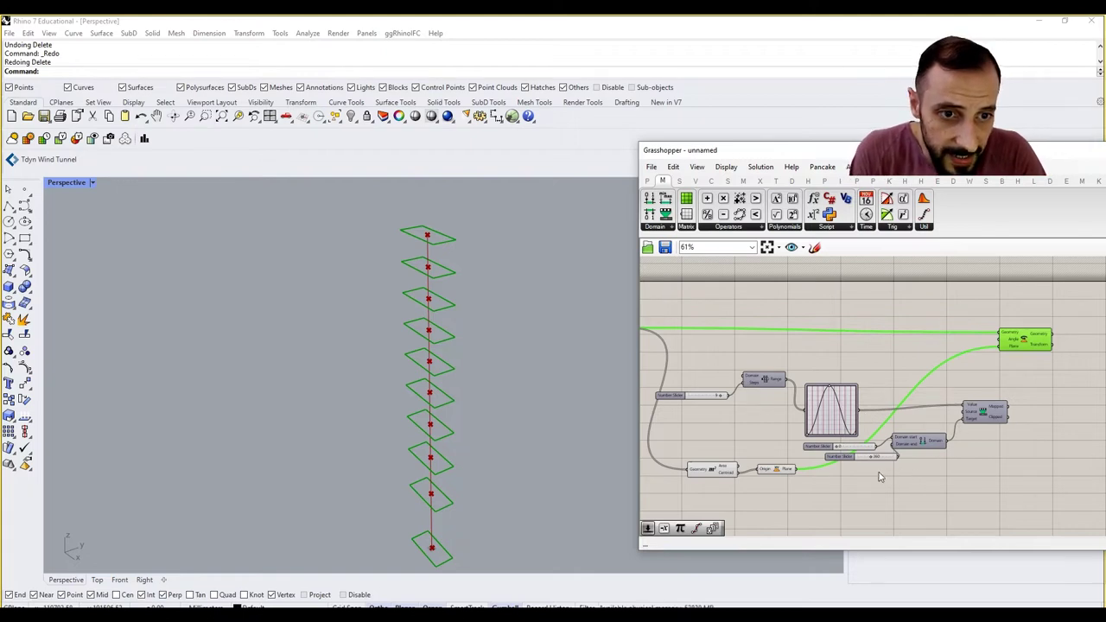
pyautogui.doubleClick(985, 381)
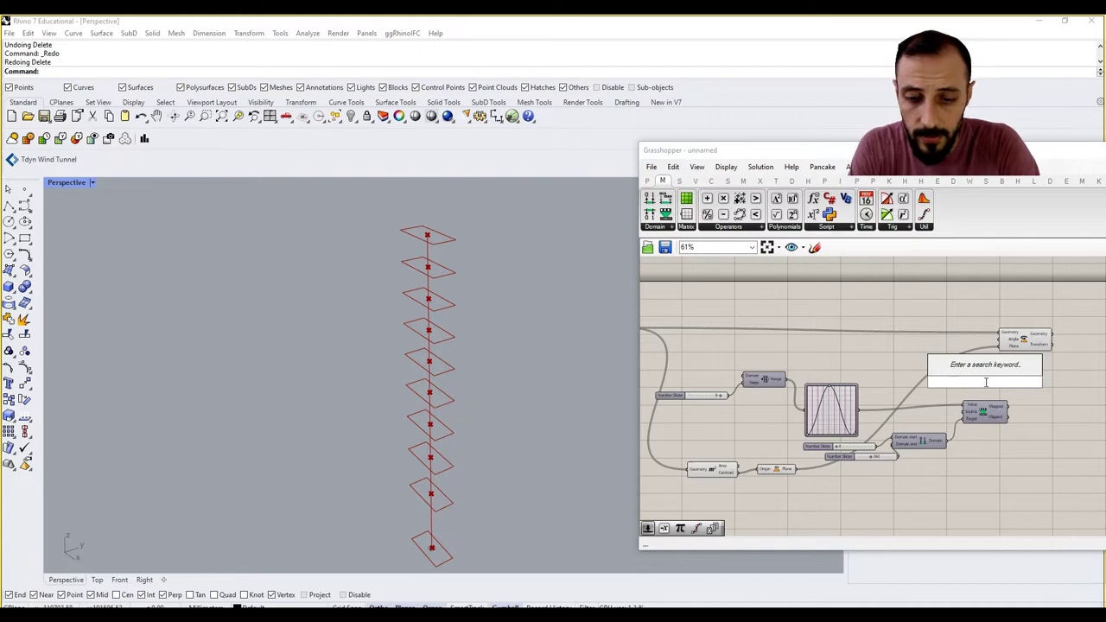
pyautogui.write('radi')
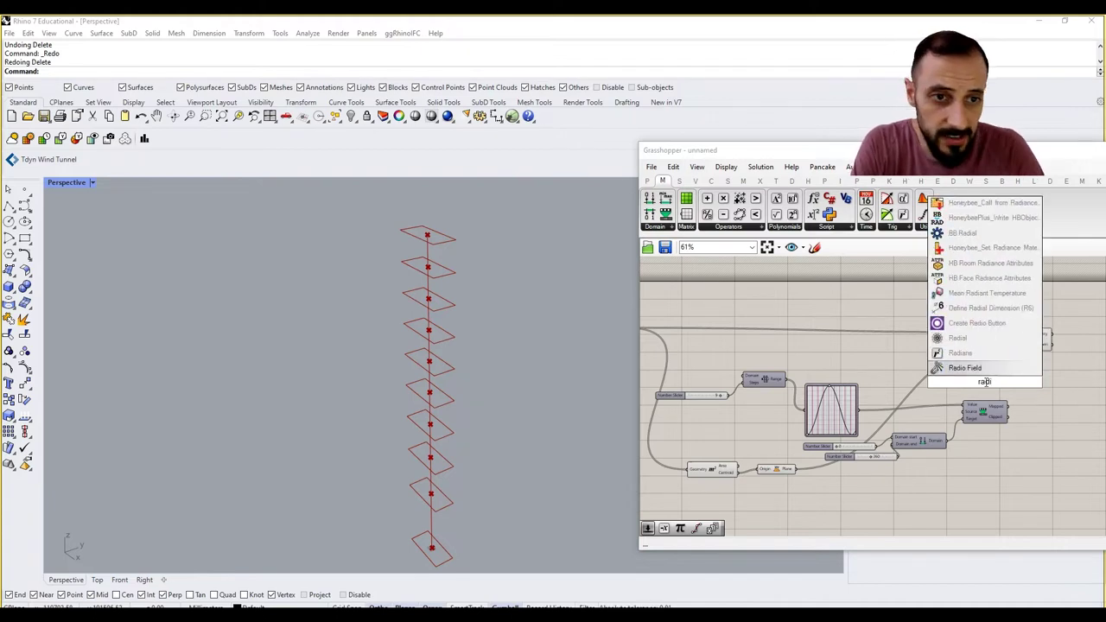
pyautogui.click(972, 353)
# Connect Remap Numbers' Mapped output to the Degrees input and the Radians output to Rotate's Angle input.
pyautogui.scroll(3, 1013, 440)
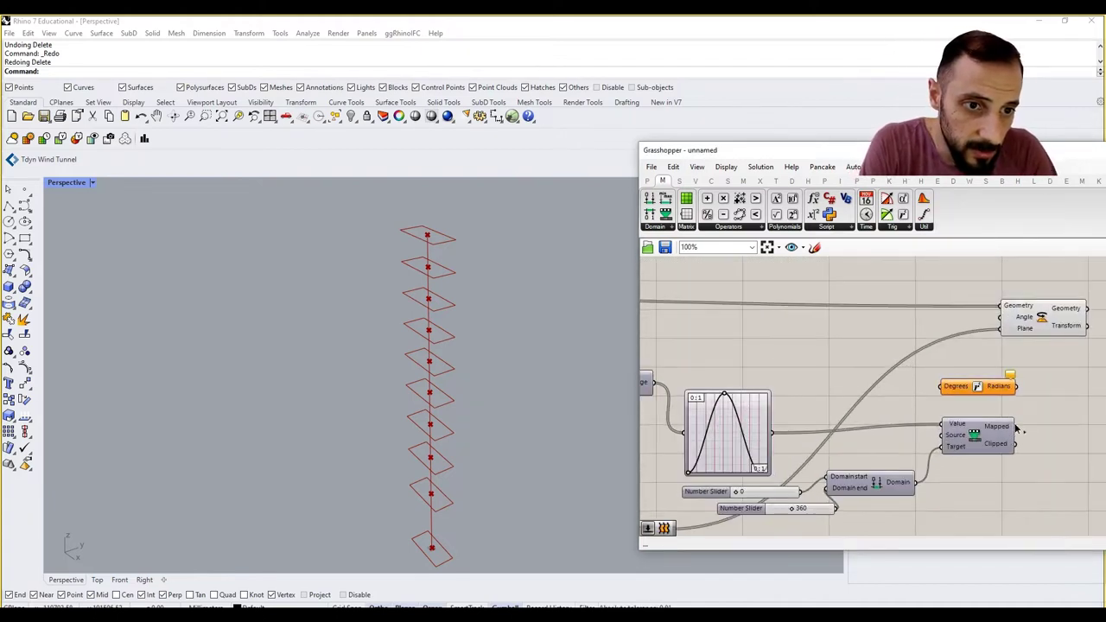
pyautogui.moveTo(1016, 427); pyautogui.dragTo(941, 386)
pyautogui.moveTo(1013, 388); pyautogui.dragTo(941, 400, button='right')
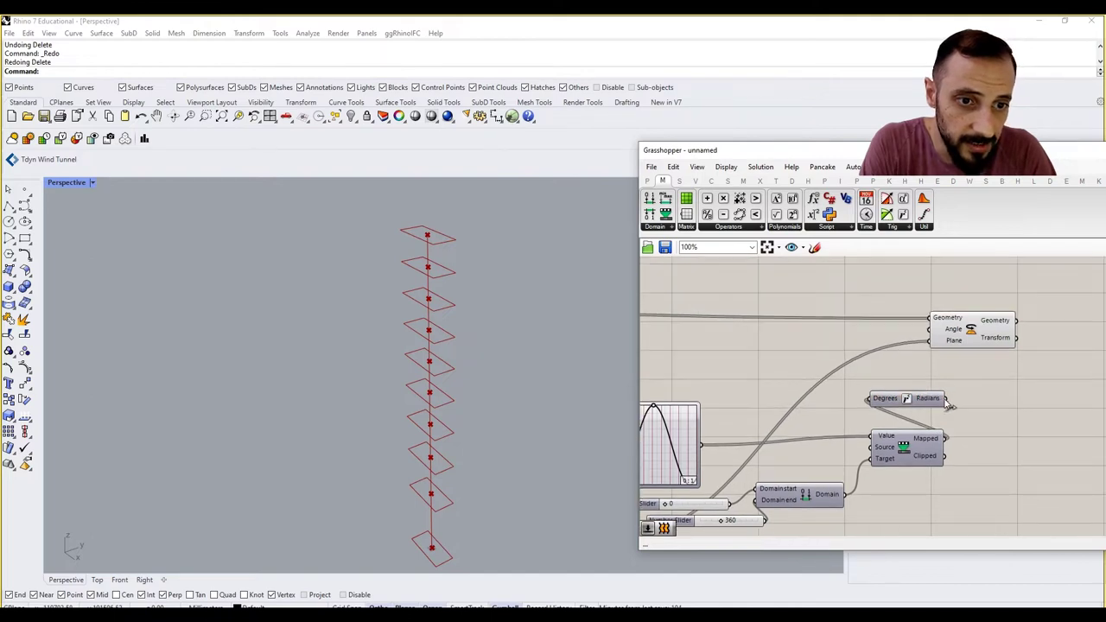
pyautogui.moveTo(948, 402); pyautogui.dragTo(929, 330)
# Flatten the Sine graph's hump by lowering its peak to about a quarter of the graph height.
pyautogui.moveTo(925, 373); pyautogui.dragTo(968, 372, button='right')
pyautogui.scroll(-3, 966, 372)
pyautogui.scroll(3, 820, 396)
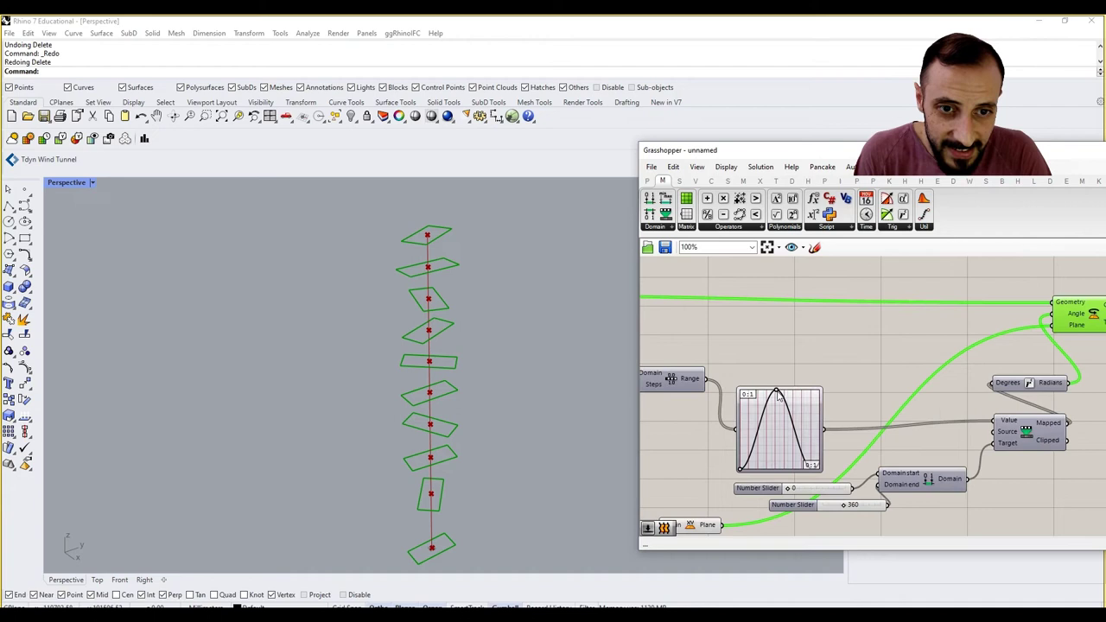
pyautogui.moveTo(776, 393); pyautogui.dragTo(786, 454)
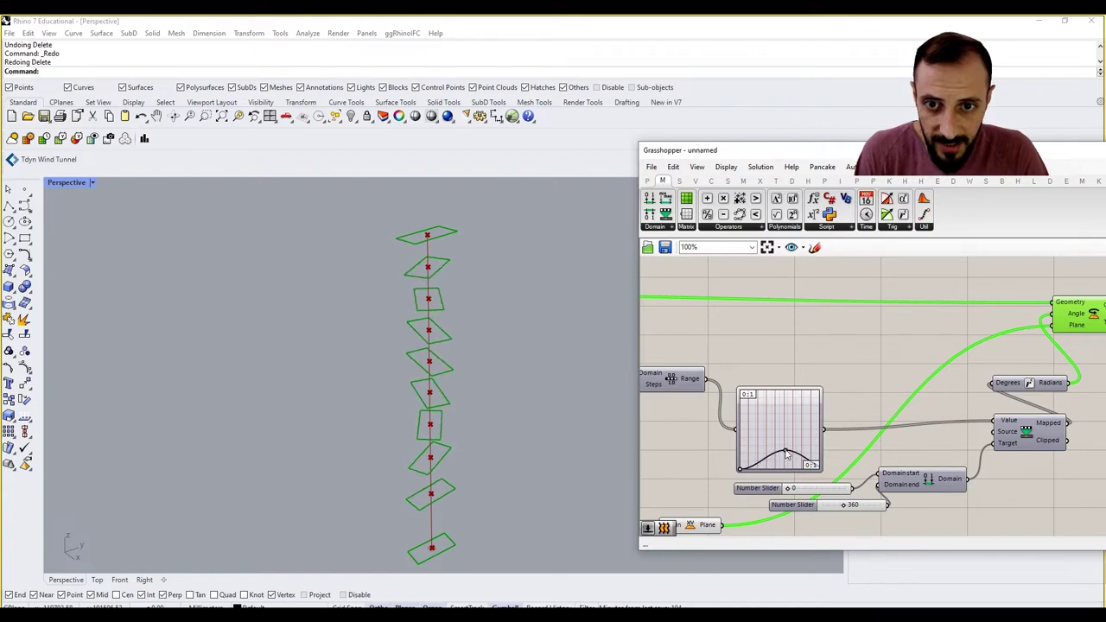
pyautogui.moveTo(781, 330); pyautogui.dragTo(783, 303, button='right')
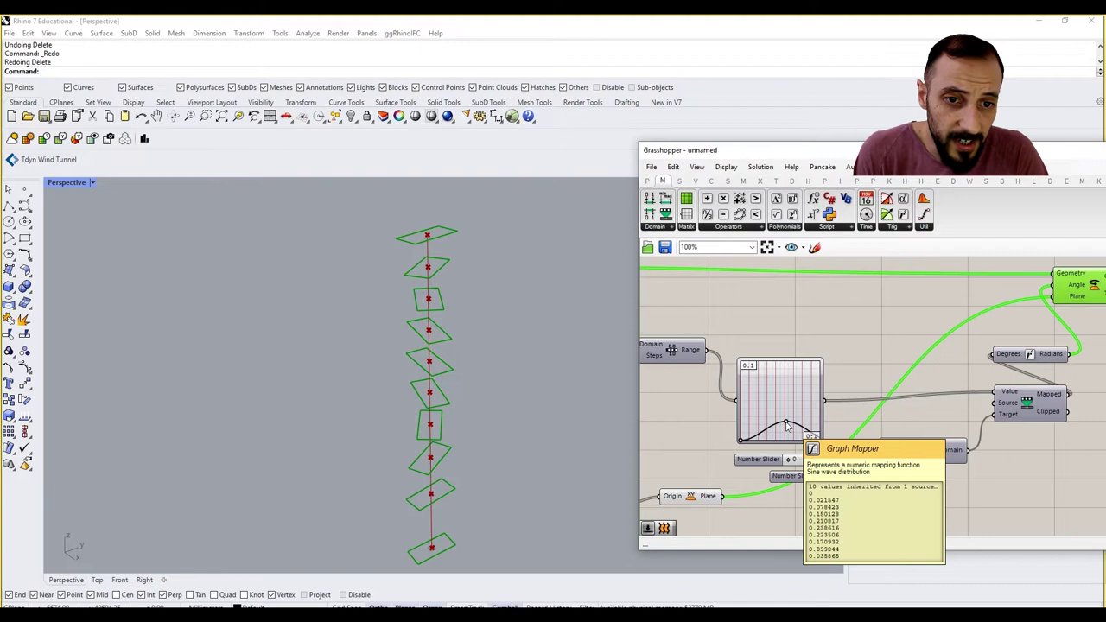
pyautogui.moveTo(1062, 395)
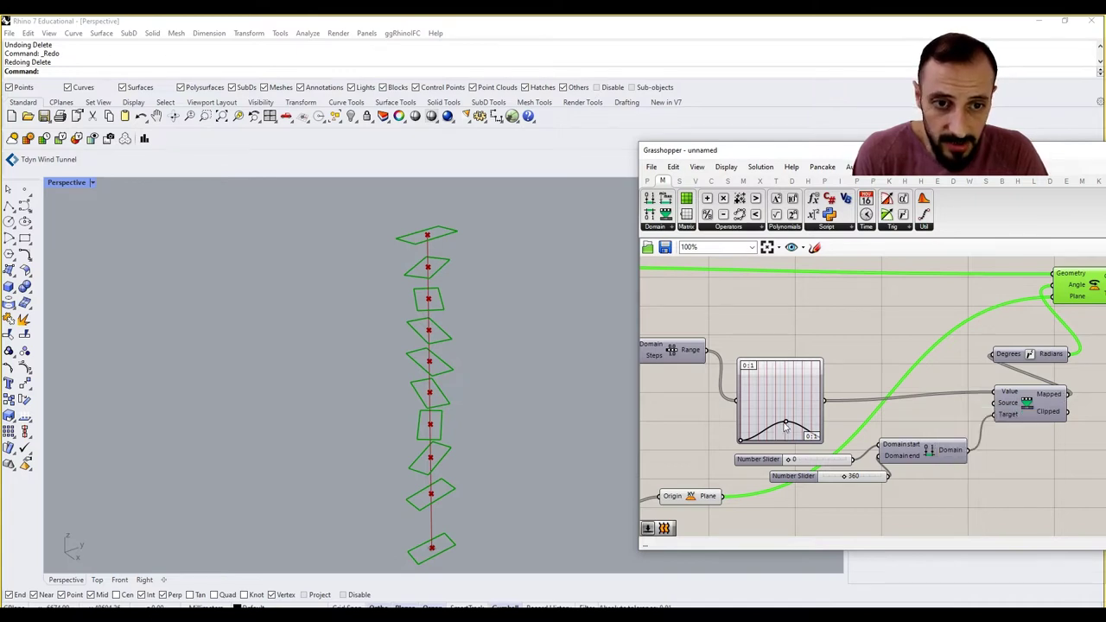
pyautogui.moveTo(786, 423)
pyautogui.mouseDown()
pyautogui.moveTo(778, 396)
pyautogui.moveTo(788, 427)
pyautogui.mouseUp()
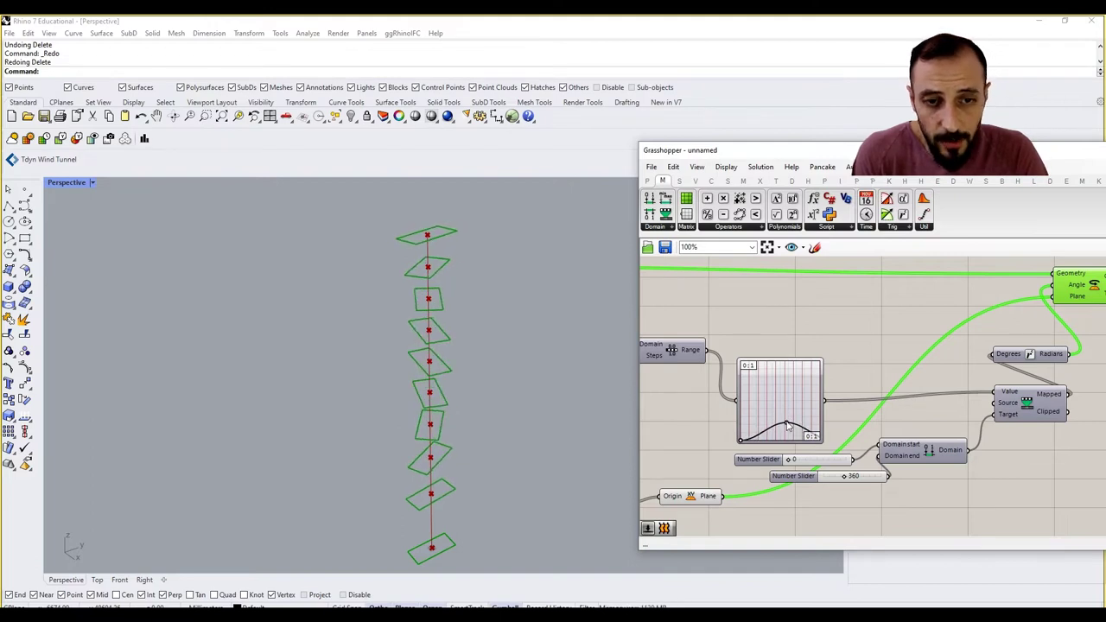
# Switch the angle Graph Mapper to the Bezier type and shape its handles into a steep-ended S-like curve with a flatter middle.
pyautogui.rightClick(784, 399)
pyautogui.moveTo(825, 538)
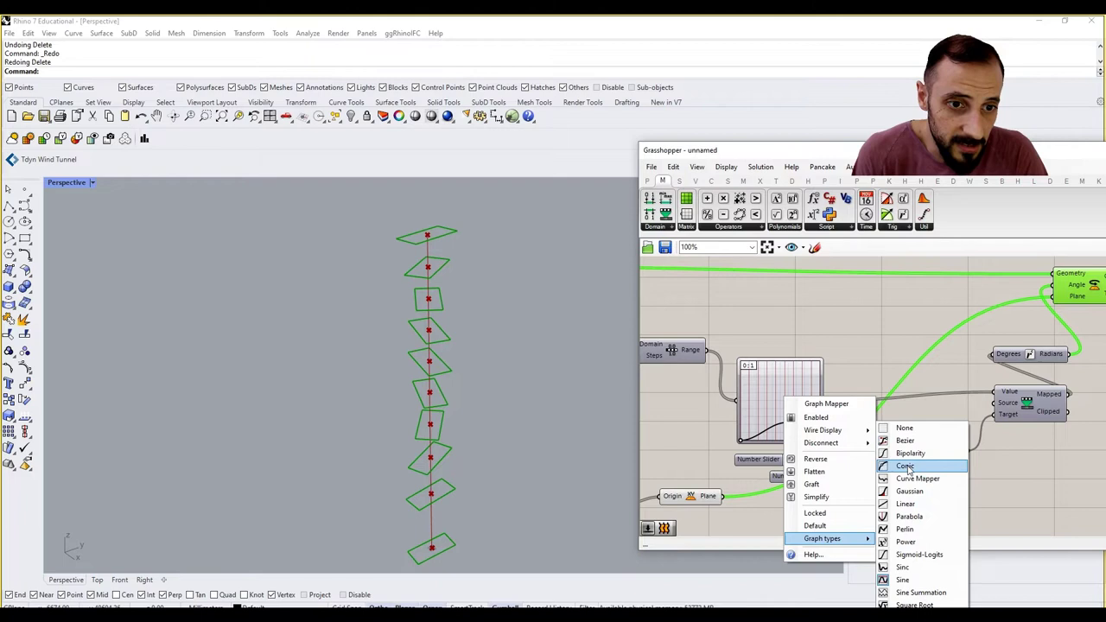
pyautogui.click(905, 441)
pyautogui.moveTo(802, 389); pyautogui.dragTo(832, 441)
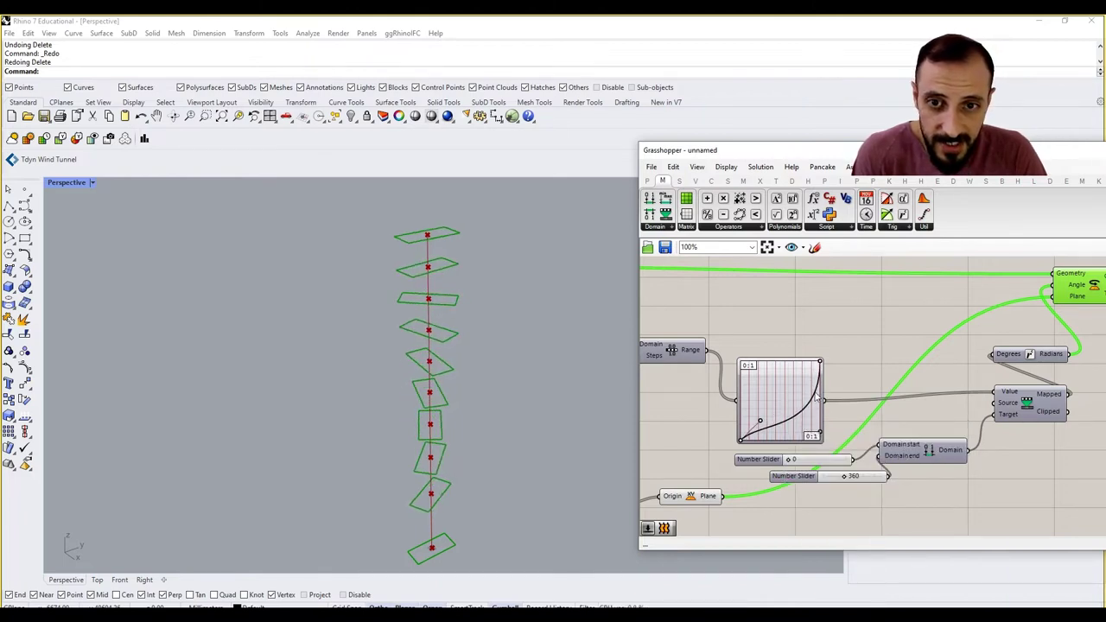
pyautogui.moveTo(761, 418); pyautogui.dragTo(743, 394)
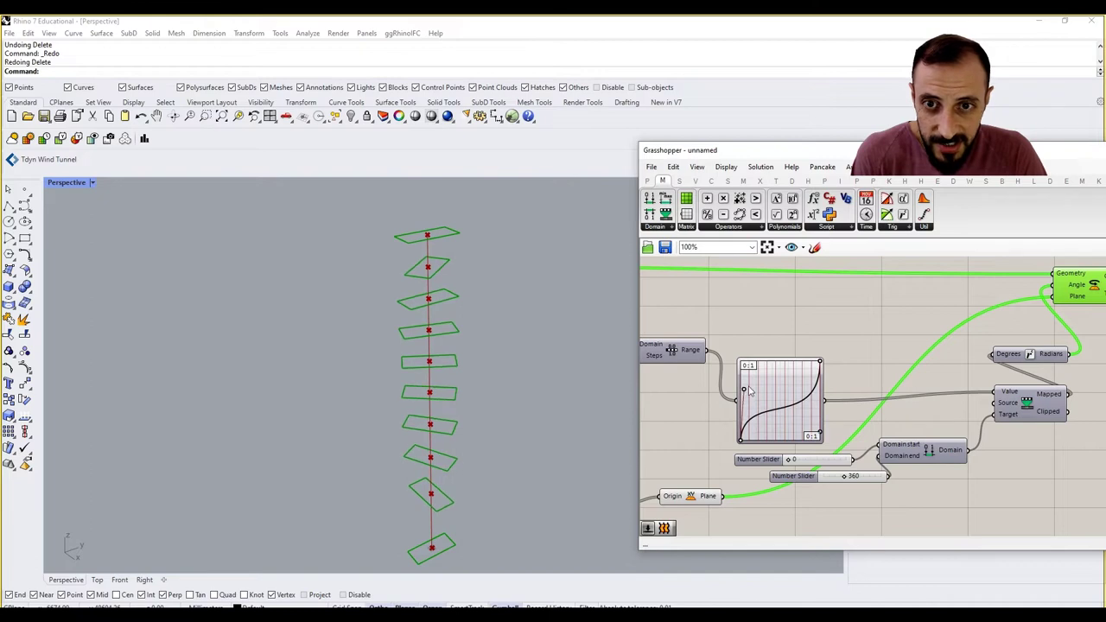
pyautogui.click(815, 328)
# Space the Rotate component farther out and shift the Radians component back above Remap Numbers.
pyautogui.scroll(-3, 815, 330)
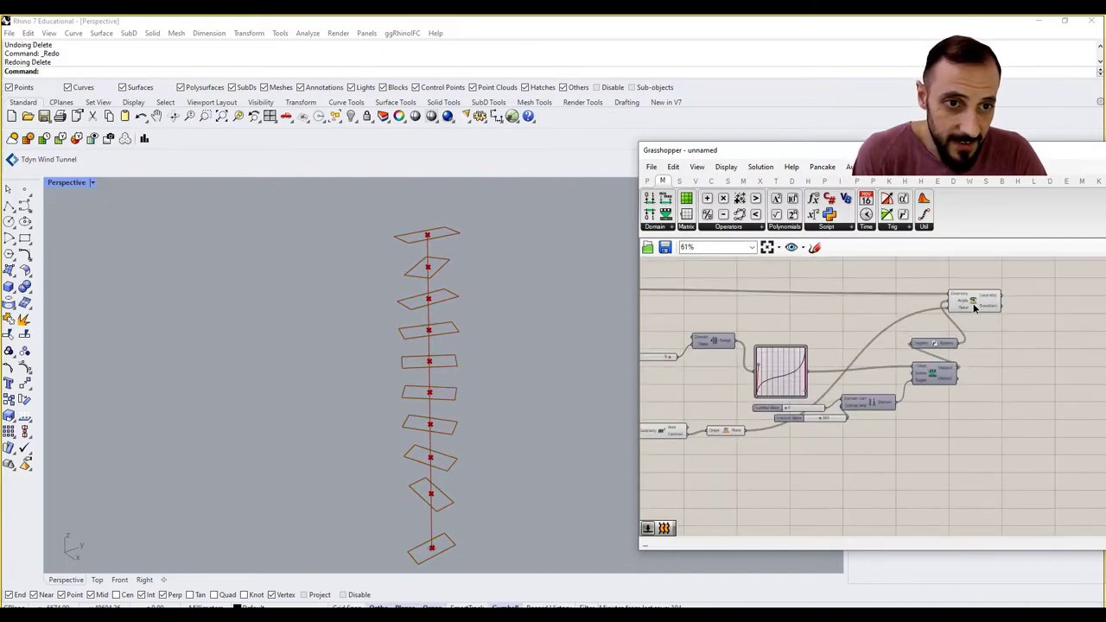
pyautogui.moveTo(973, 307); pyautogui.dragTo(1023, 317)
pyautogui.moveTo(922, 350); pyautogui.dragTo(893, 339)
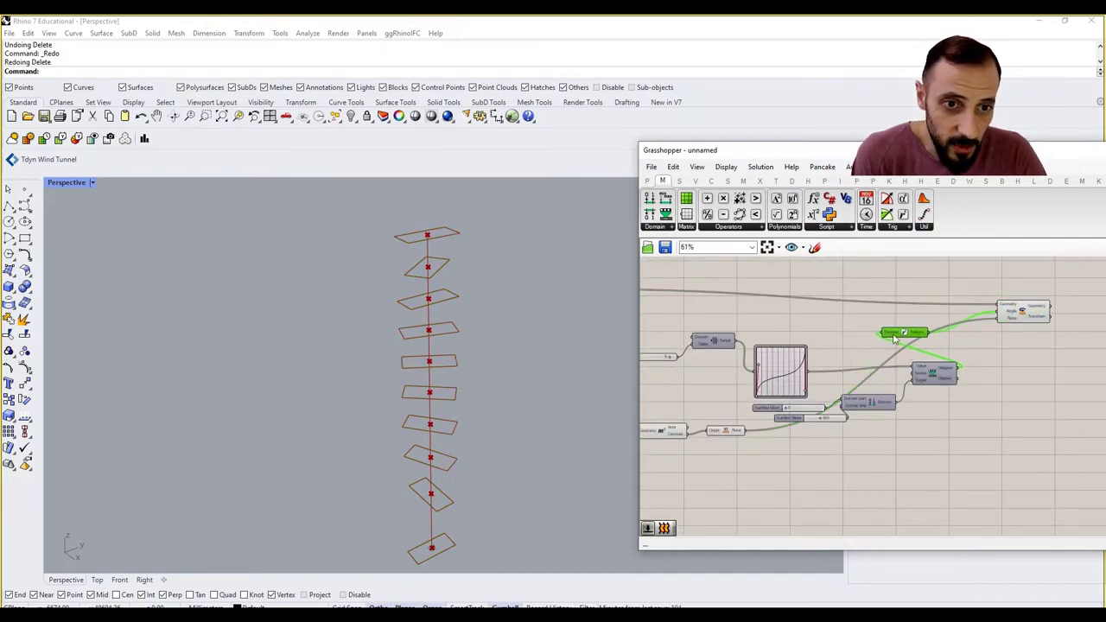
# Try 720 as the angle domain's end value, and return the slider to 360.
pyautogui.scroll(3, 808, 416)
pyautogui.doubleClick(799, 417)
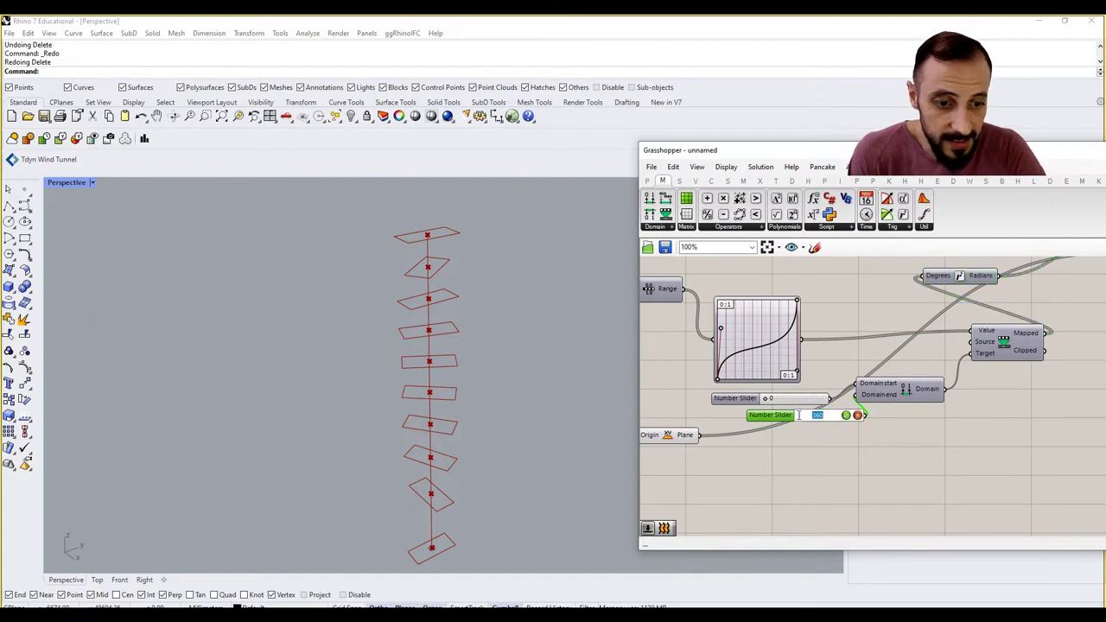
pyautogui.write('720')
pyautogui.press('Return')
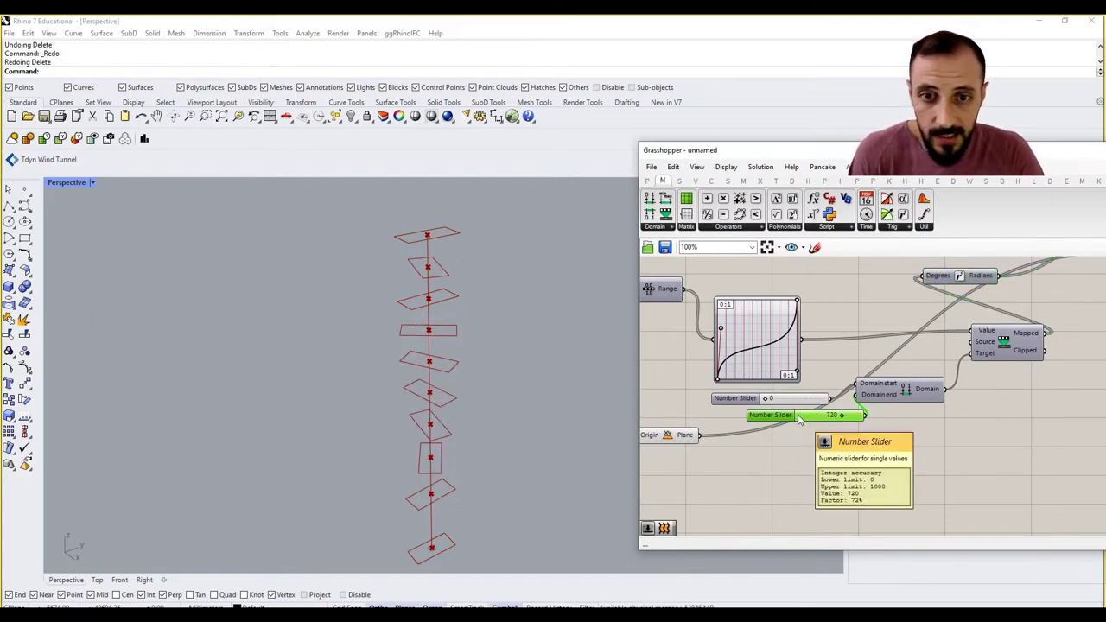
pyautogui.doubleClick(813, 415)
pyautogui.write('360')
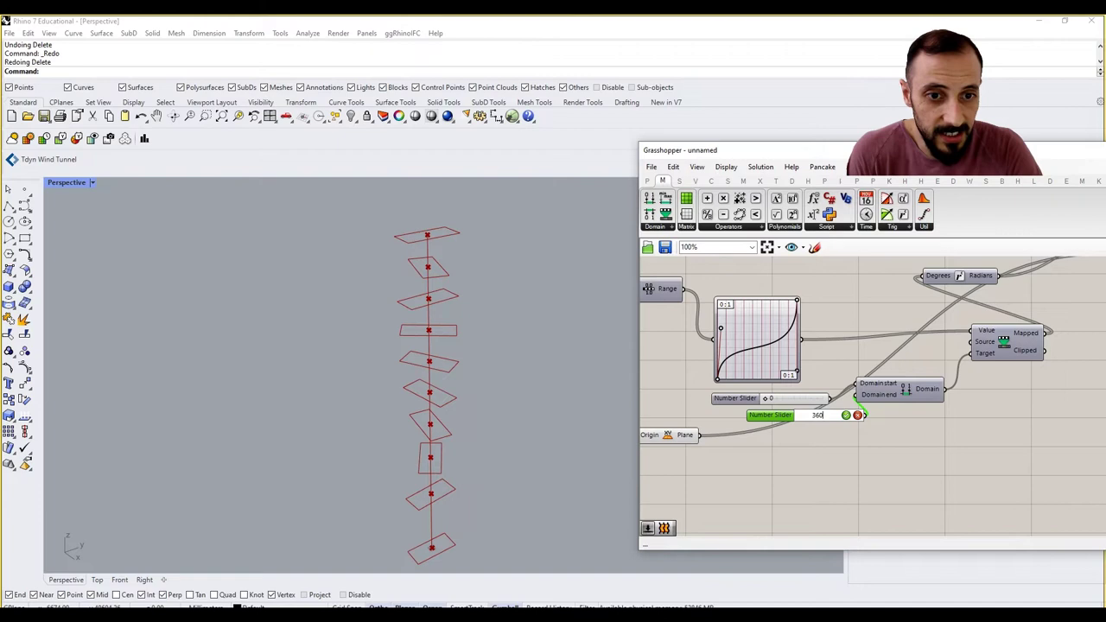
pyautogui.press('Return')
# Move the Area and XY Plane components lower, clear of the angle domain sliders.
pyautogui.scroll(-5, 813, 419)
pyautogui.scroll(-2, 801, 420)
pyautogui.scroll(1, 762, 441)
pyautogui.moveTo(784, 435)
pyautogui.mouseDown()
pyautogui.moveTo(739, 398)
pyautogui.moveTo(794, 444)
pyautogui.mouseUp()
pyautogui.scroll(3, 912, 380)
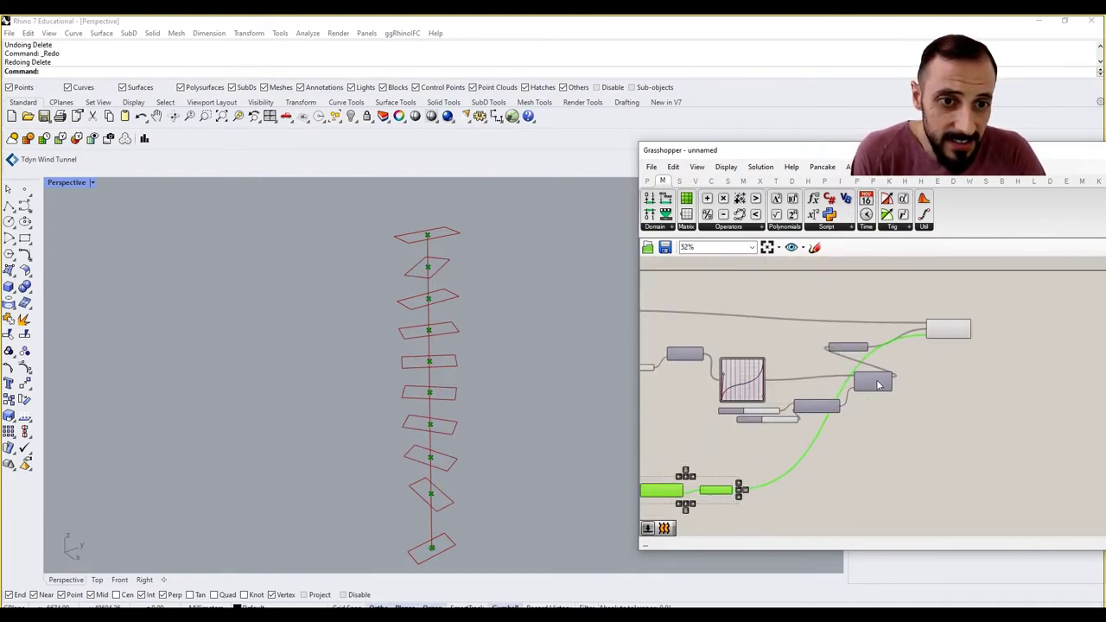
# Tidy Remap Numbers, Construct Domain and its two sliders into a compact arrangement beside and below the Bezier Graph Mapper.
pyautogui.click(849, 381)
pyautogui.click(821, 412)
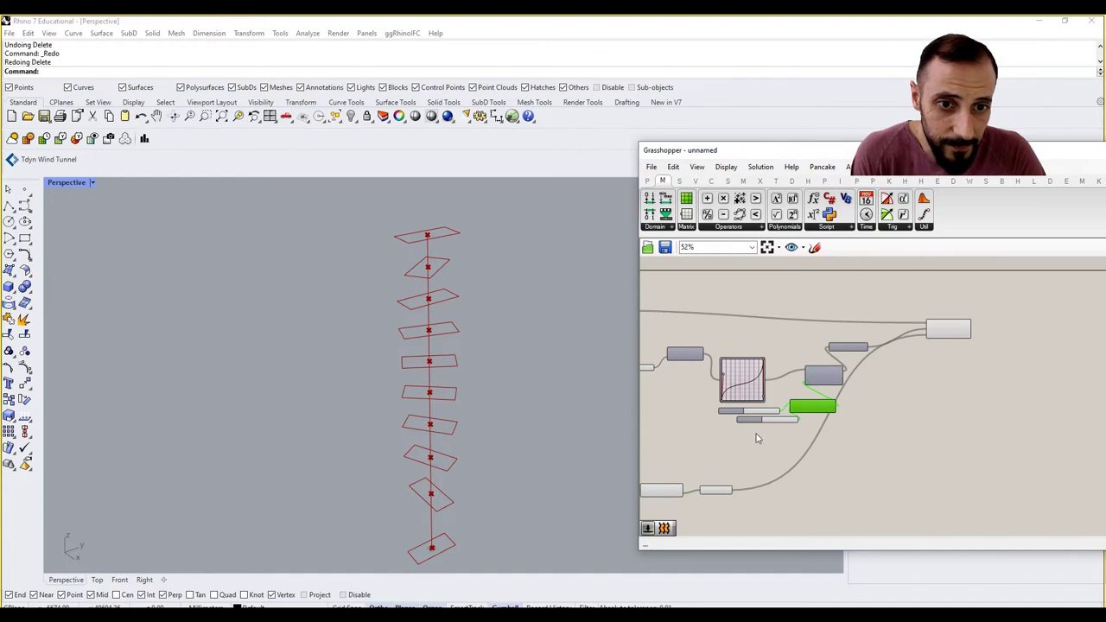
pyautogui.moveTo(751, 431); pyautogui.dragTo(707, 428)
pyautogui.click(796, 438)
# Move the Rotate component farther away from the Radians component to straighten its input wires.
pyautogui.scroll(3, 756, 417)
pyautogui.moveTo(990, 310); pyautogui.dragTo(933, 319, button='right')
pyautogui.moveTo(1011, 281); pyautogui.dragTo(1060, 298)
pyautogui.moveTo(913, 376); pyautogui.dragTo(929, 384, button='right')
# Select the whole angle-mapping chain from the Range slider to Radians and nudge it slightly up and left.
pyautogui.scroll(-2, 928, 384)
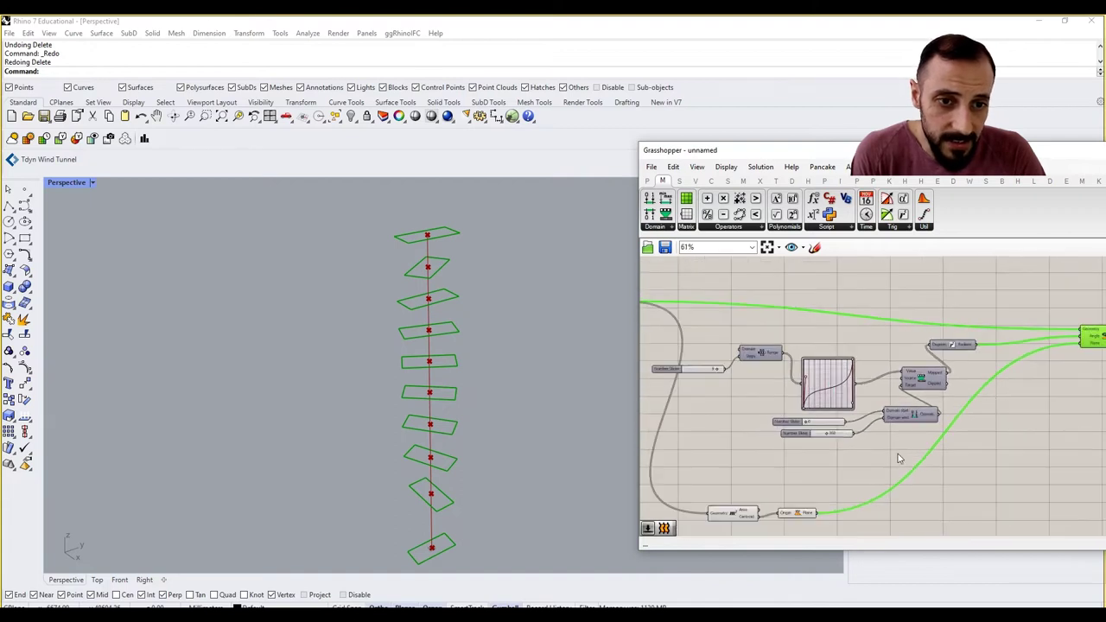
pyautogui.moveTo(914, 449); pyautogui.dragTo(698, 339)
pyautogui.click(935, 301)
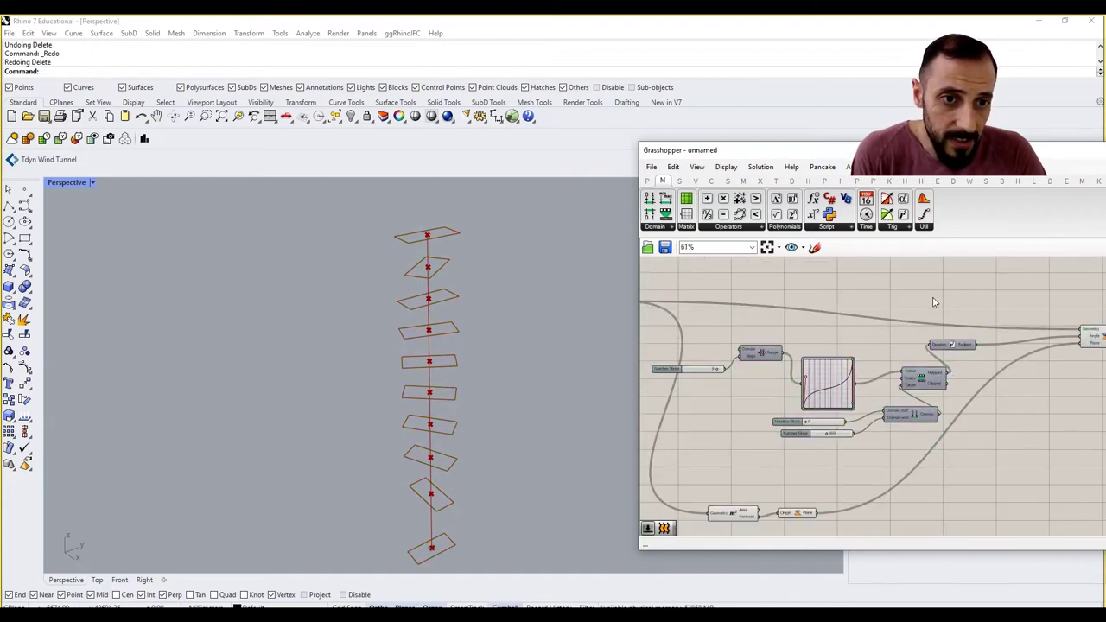
pyautogui.moveTo(943, 292); pyautogui.dragTo(712, 444)
pyautogui.moveTo(915, 417); pyautogui.dragTo(905, 410)
pyautogui.click(980, 415)
pyautogui.moveTo(963, 406); pyautogui.dragTo(937, 392, button='right')
# Nudge the Range's Steps slider slightly upward to line it up with the Range component.
pyautogui.scroll(-1, 917, 386)
pyautogui.moveTo(851, 385); pyautogui.dragTo(923, 389, button='right')
pyautogui.scroll(-4, 921, 391)
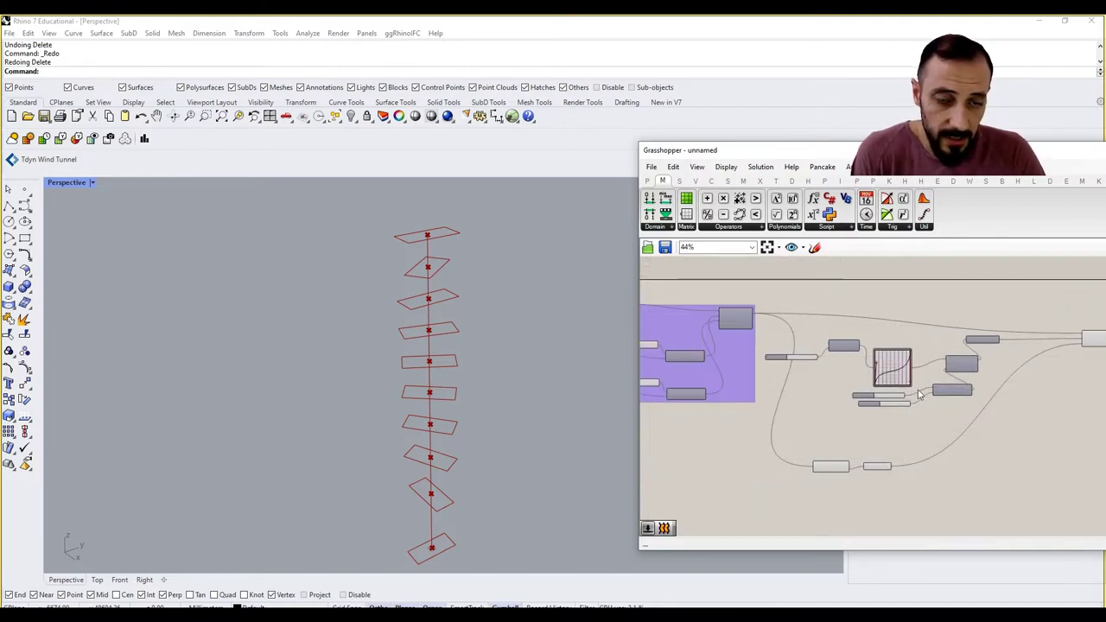
pyautogui.scroll(5, 907, 380)
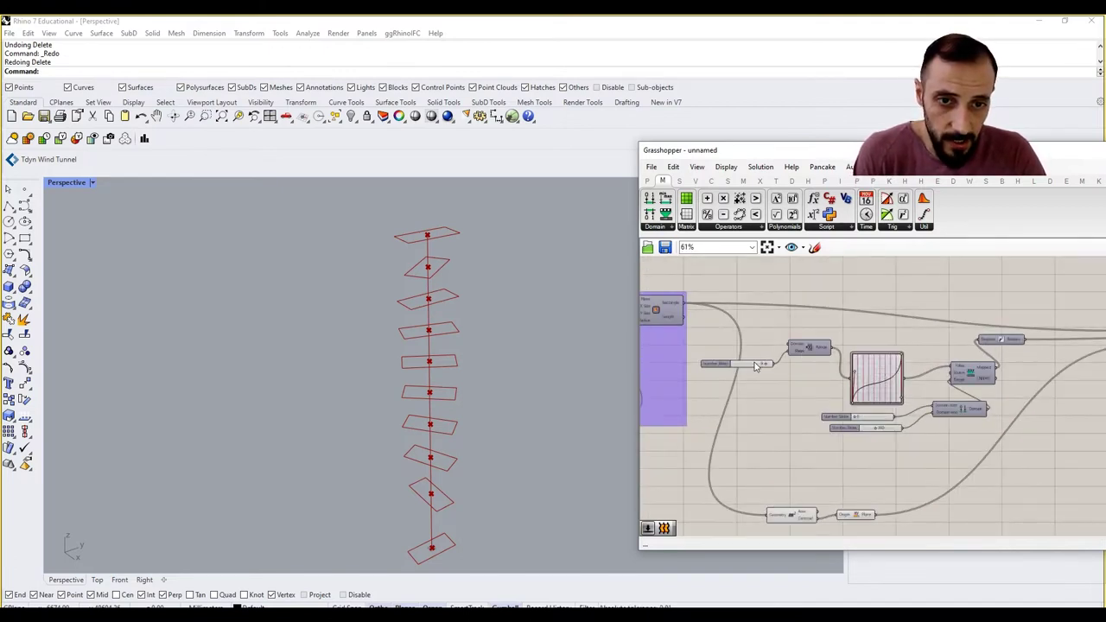
pyautogui.moveTo(751, 361); pyautogui.dragTo(752, 357)
# Set the preview plane size to 5000 and inspect the planes on the rotated rectangles.
pyautogui.scroll(-1, 869, 363)
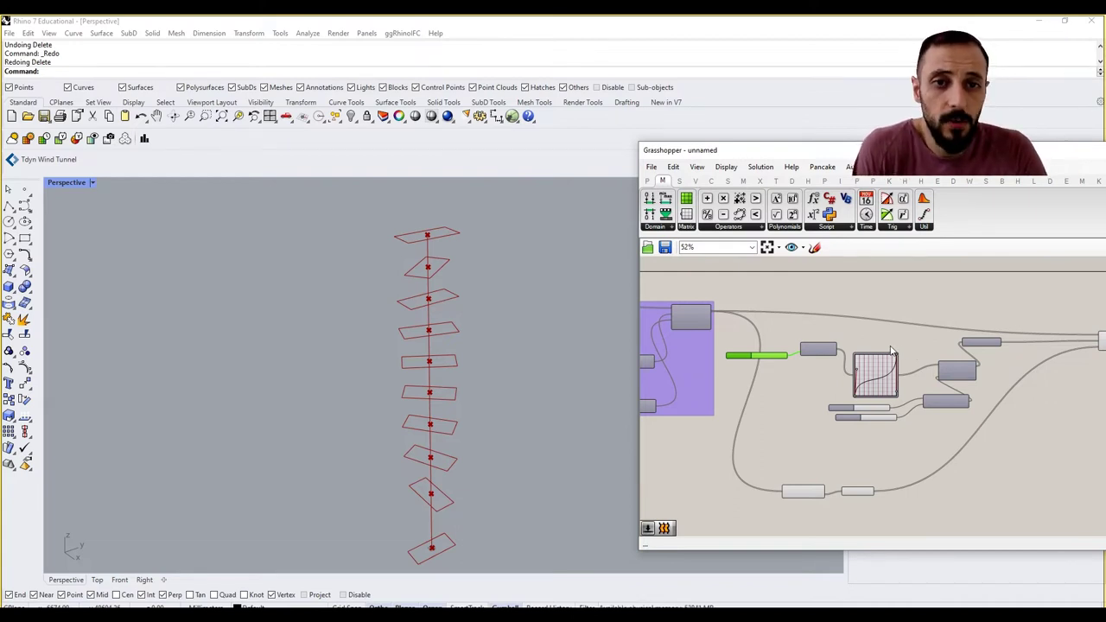
pyautogui.click(726, 167)
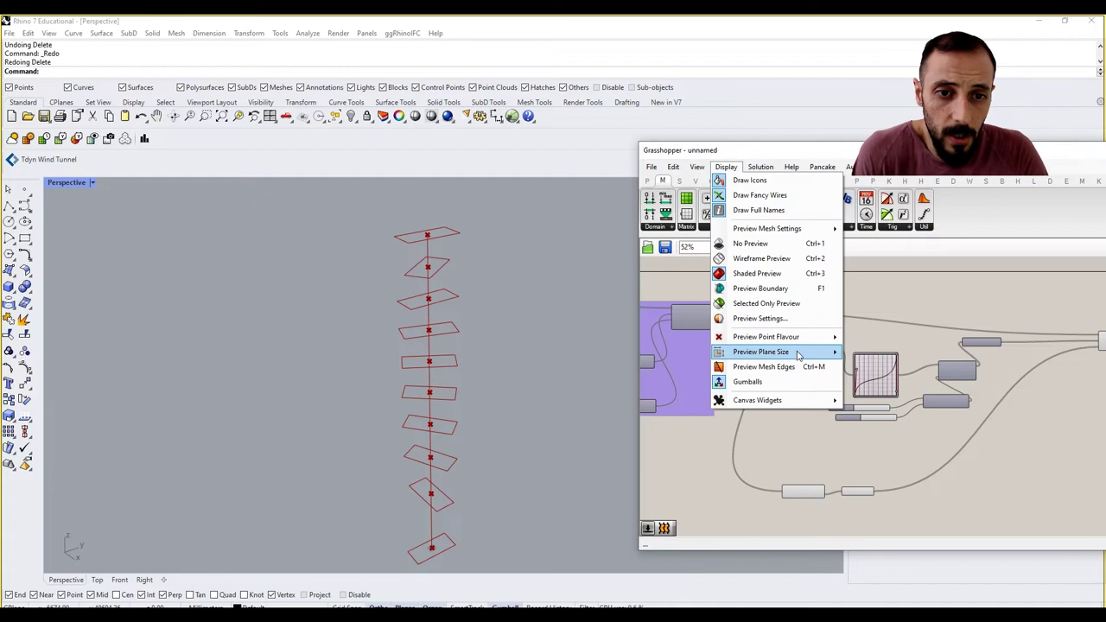
pyautogui.moveTo(800, 356)
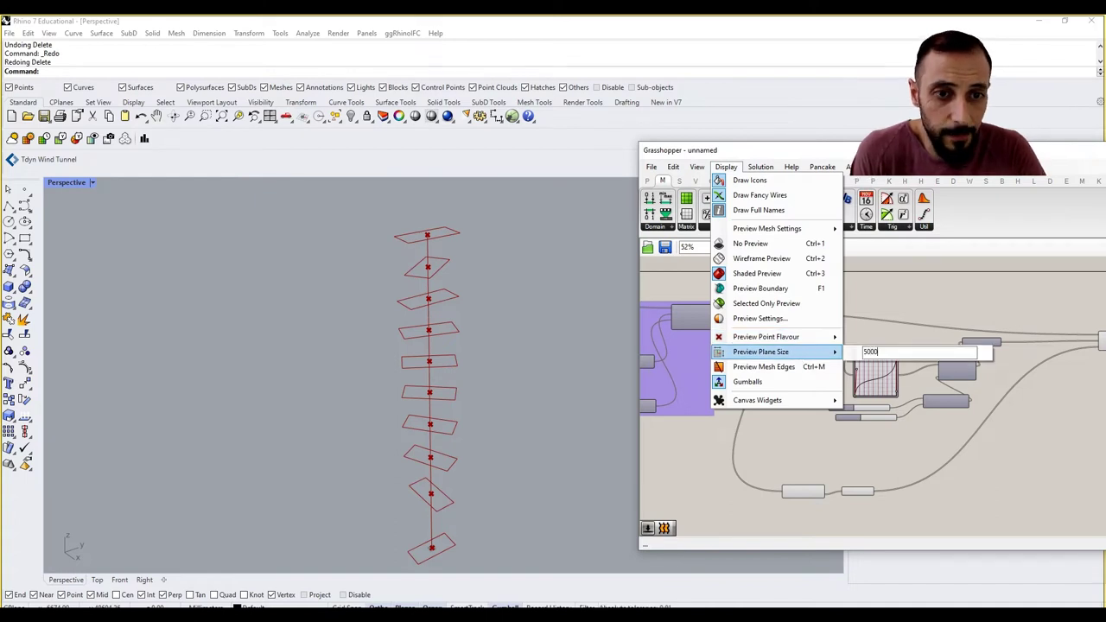
pyautogui.click(933, 301)
pyautogui.scroll(5, 428, 274)
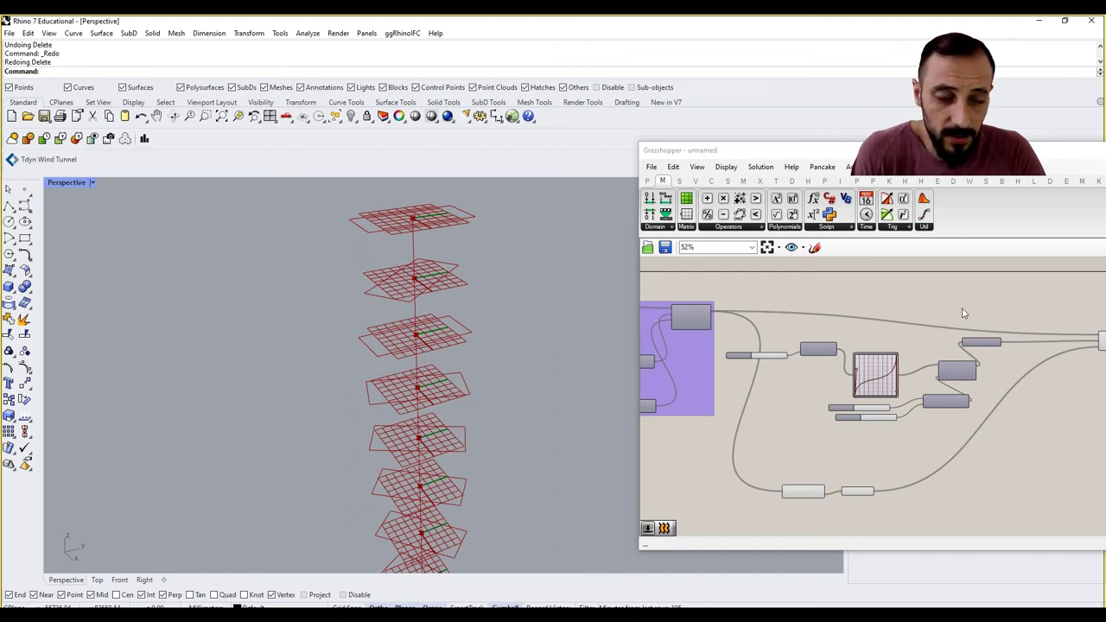
# Shrink the preview plane size so the plane grids stop cluttering the rotated rectangles.
pyautogui.click(726, 167)
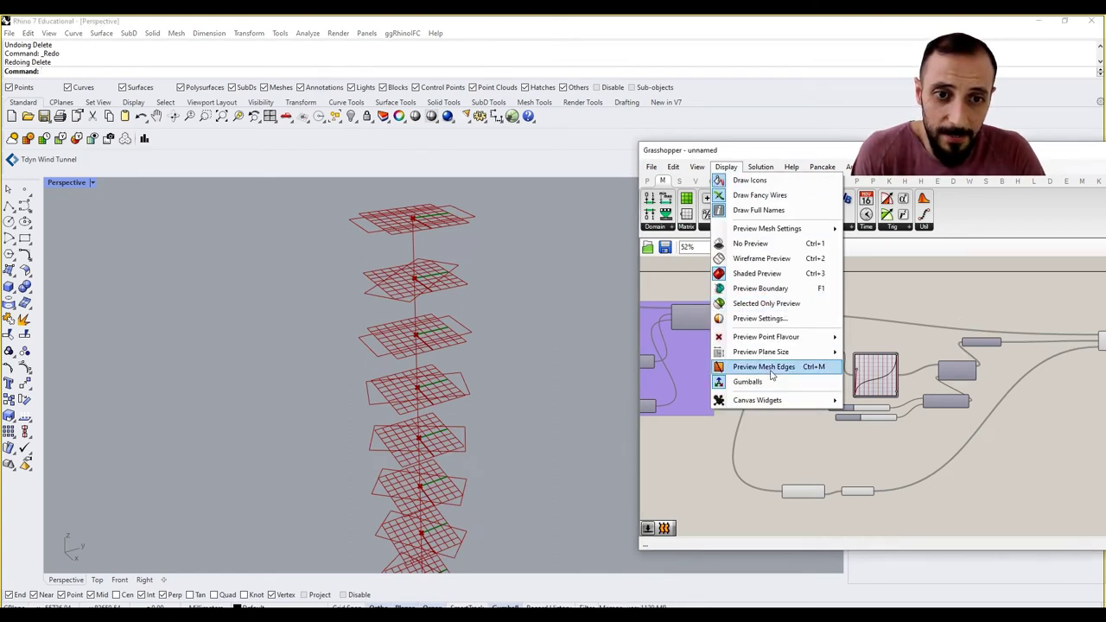
pyautogui.moveTo(778, 354)
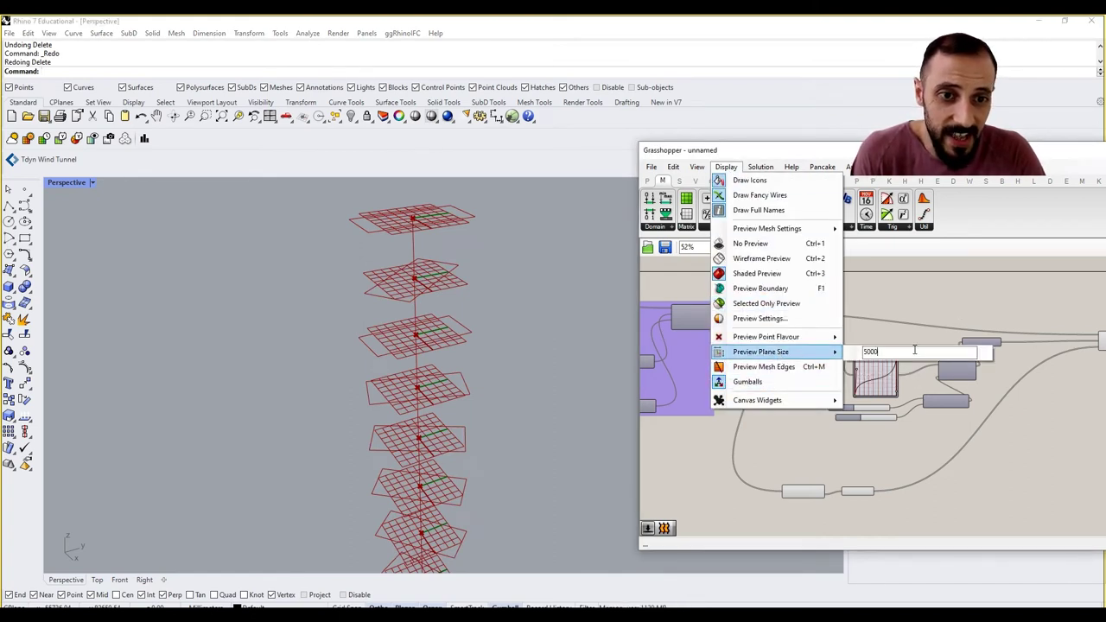
pyautogui.click(972, 300)
# Group the angle-mapping chain from the Range's Steps slider through the Graph Mapper and Domain to Radians.
pyautogui.moveTo(1030, 295); pyautogui.dragTo(753, 441)
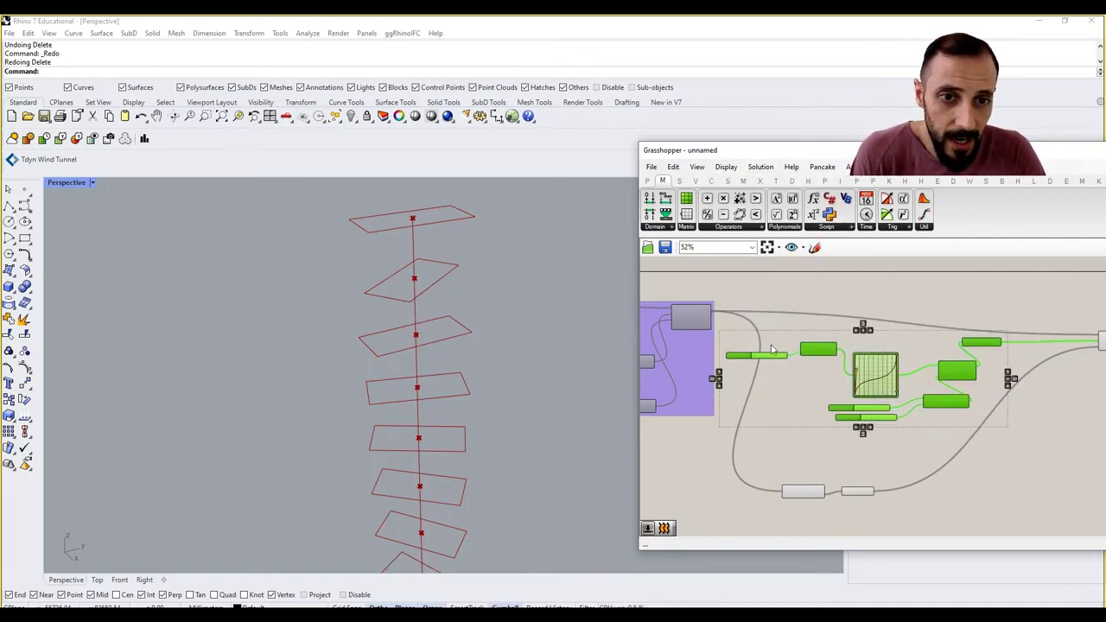
pyautogui.rightClick(775, 334)
pyautogui.click(804, 422)
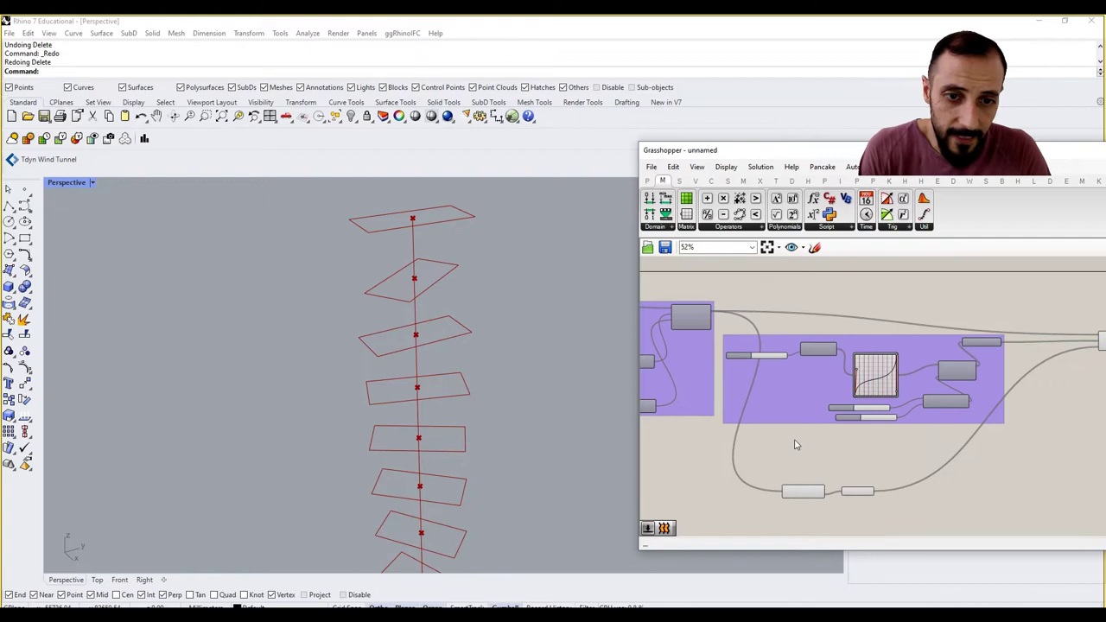
# Add a Scribble label to the canvas and place it just above the graph mapper in the new group.
pyautogui.doubleClick(794, 440)
pyautogui.write('sbri')
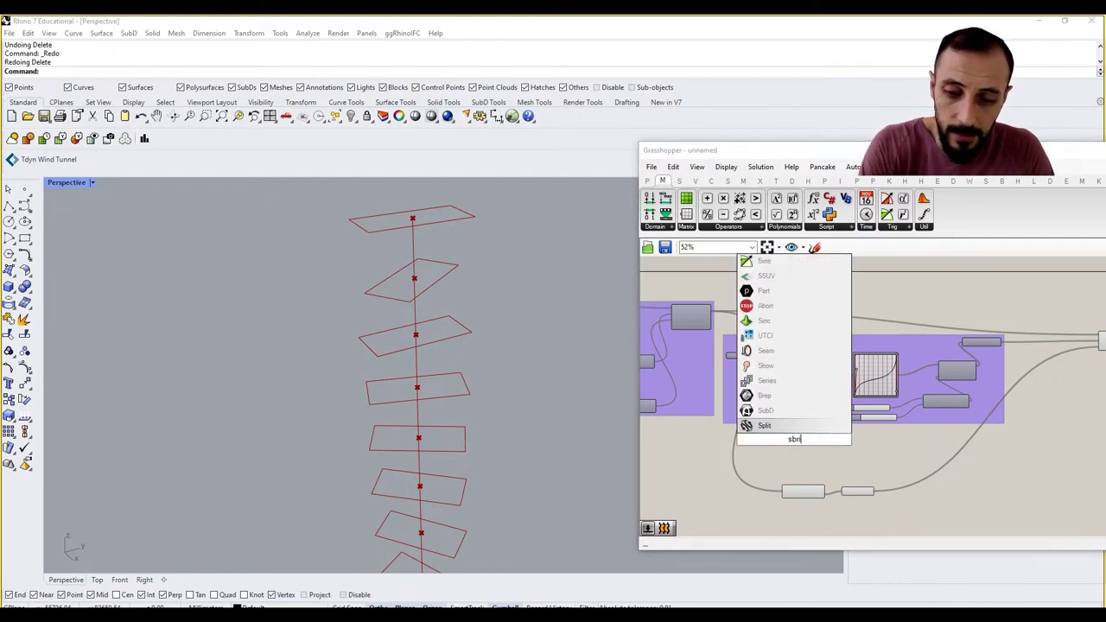
pyautogui.write('b')
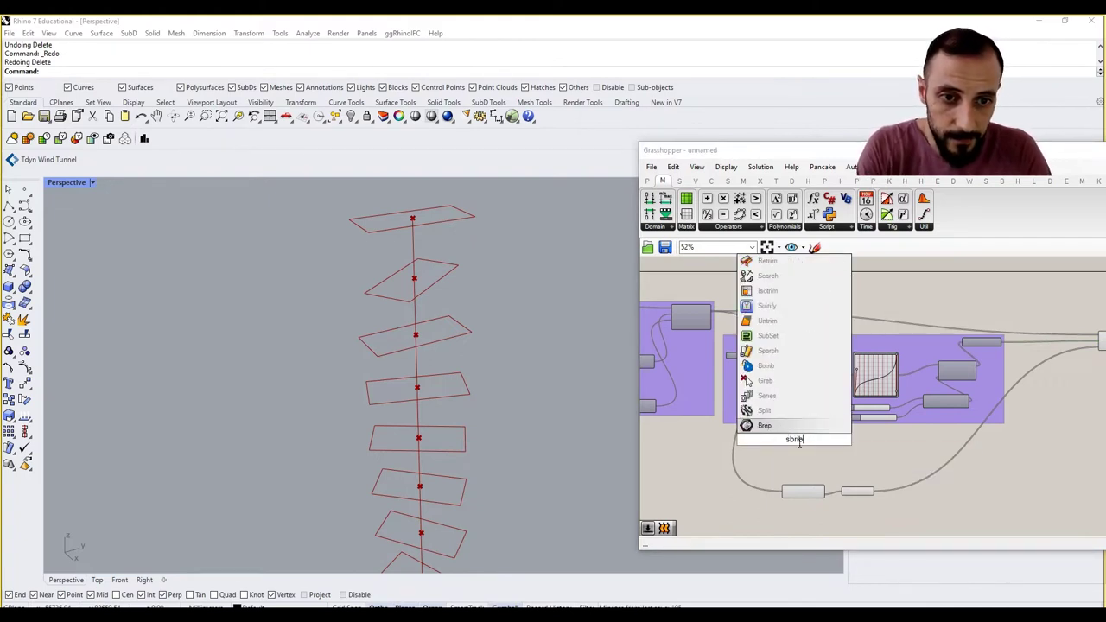
pyautogui.press('BackSpace')
pyautogui.press('BackSpace')
pyautogui.press('BackSpace')
pyautogui.press('BackSpace')
pyautogui.write('c')
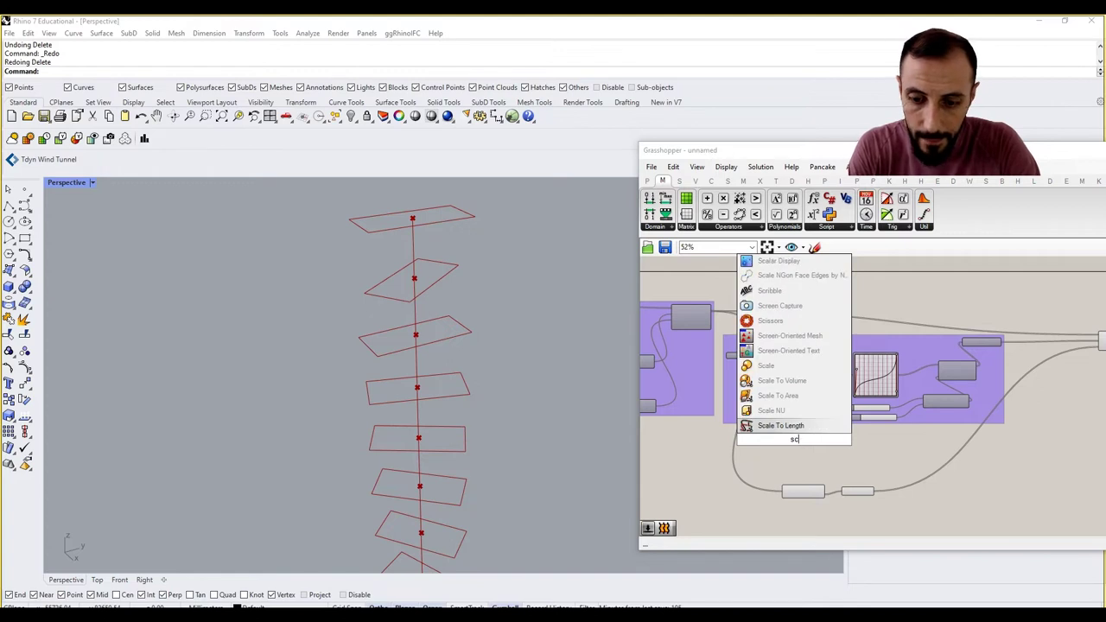
pyautogui.write('rib')
pyautogui.press('Return')
pyautogui.scroll(3, 790, 443)
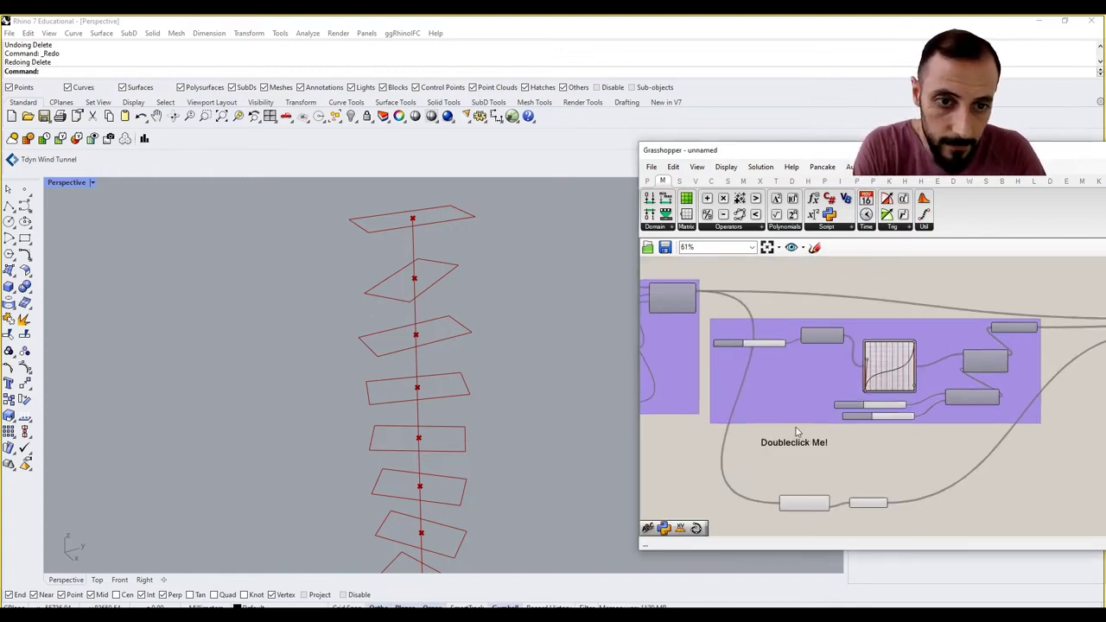
pyautogui.moveTo(760, 448)
pyautogui.mouseDown()
pyautogui.moveTo(931, 289)
pyautogui.moveTo(917, 274)
pyautogui.mouseUp()
# Change the scribble's text to "XY Rotation Control".
pyautogui.rightClick(918, 291)
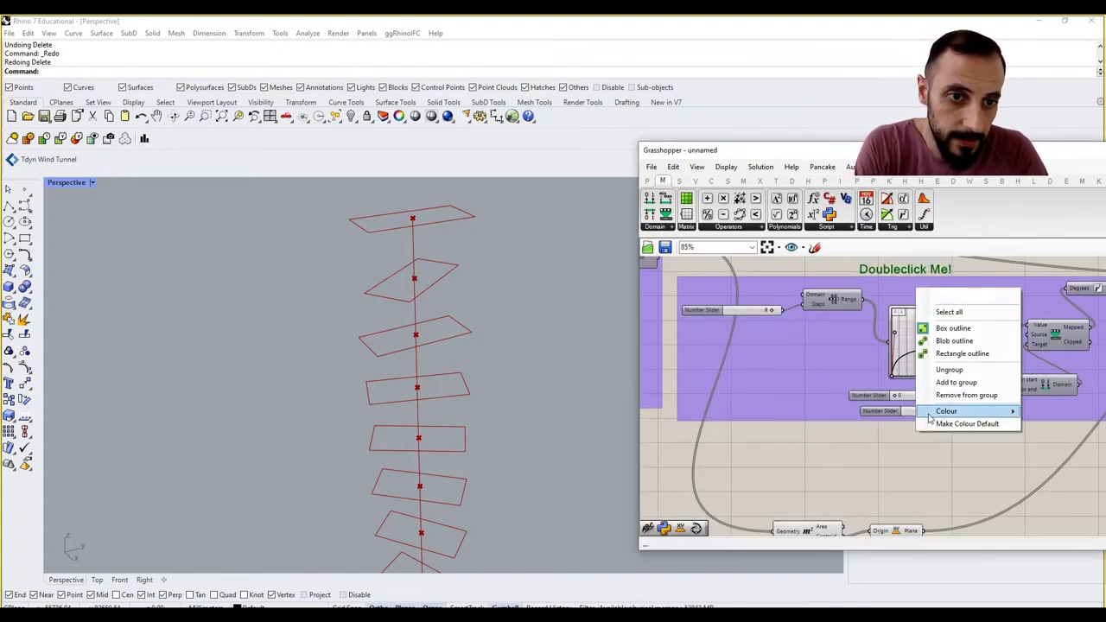
pyautogui.moveTo(965, 415)
pyautogui.click(878, 282)
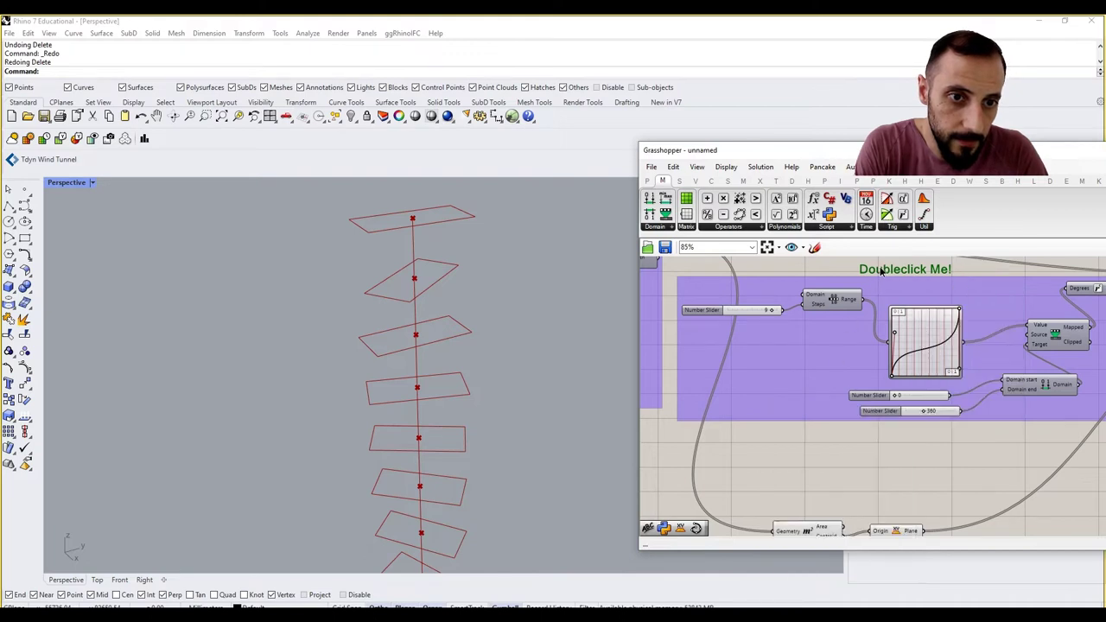
pyautogui.doubleClick(881, 270)
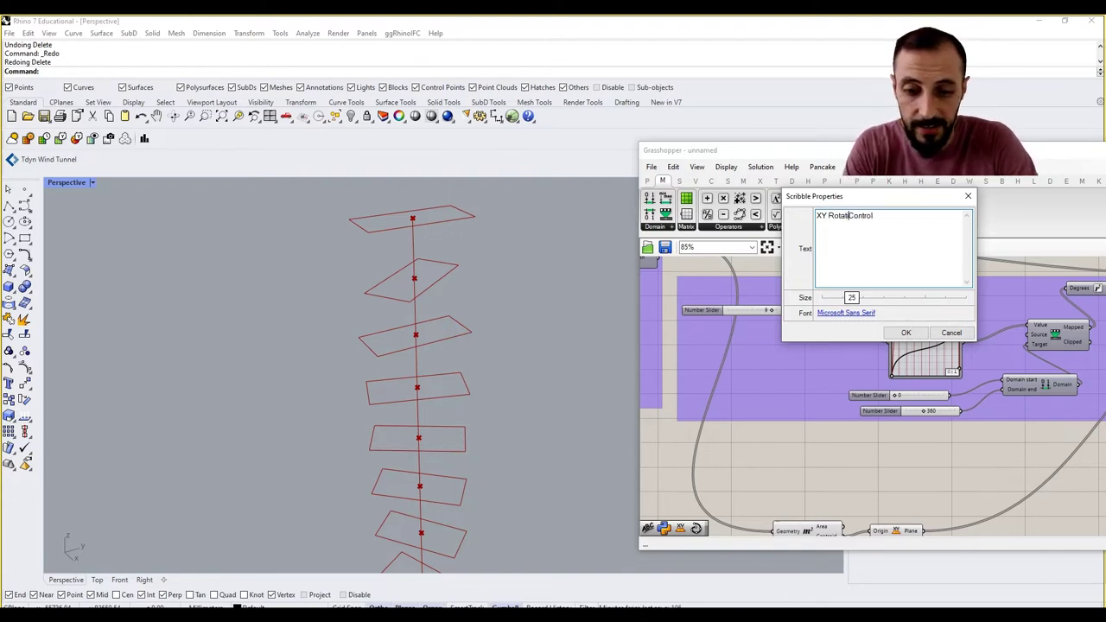
pyautogui.click(905, 332)
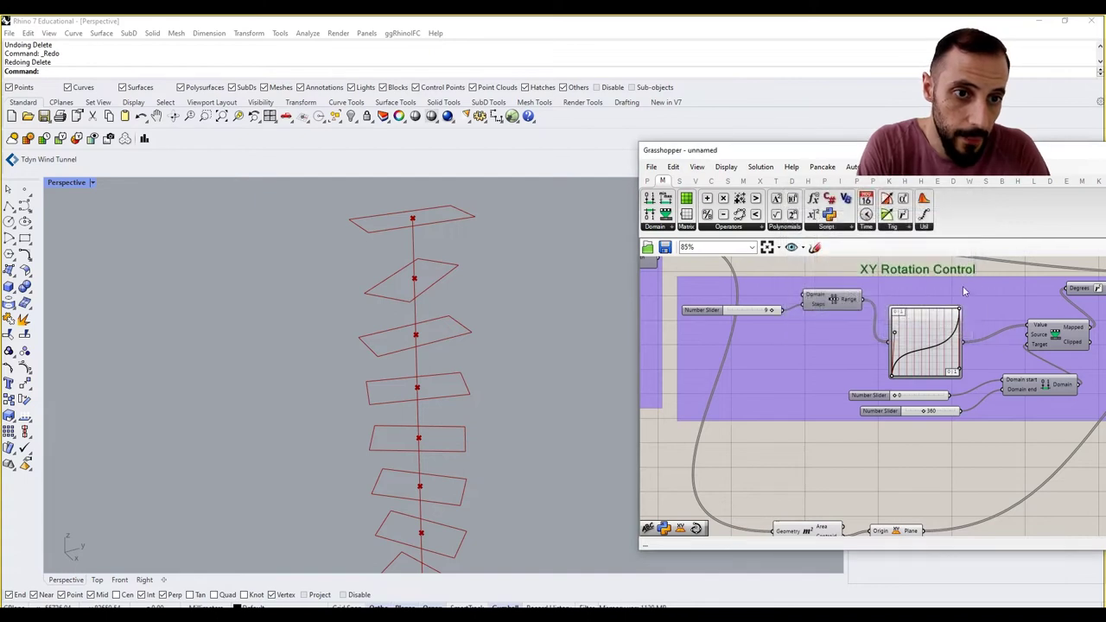
# Add the XY Rotation Control label to the angle-mapping group and nudge the group slightly.
pyautogui.rightClick(967, 285)
pyautogui.click(982, 376)
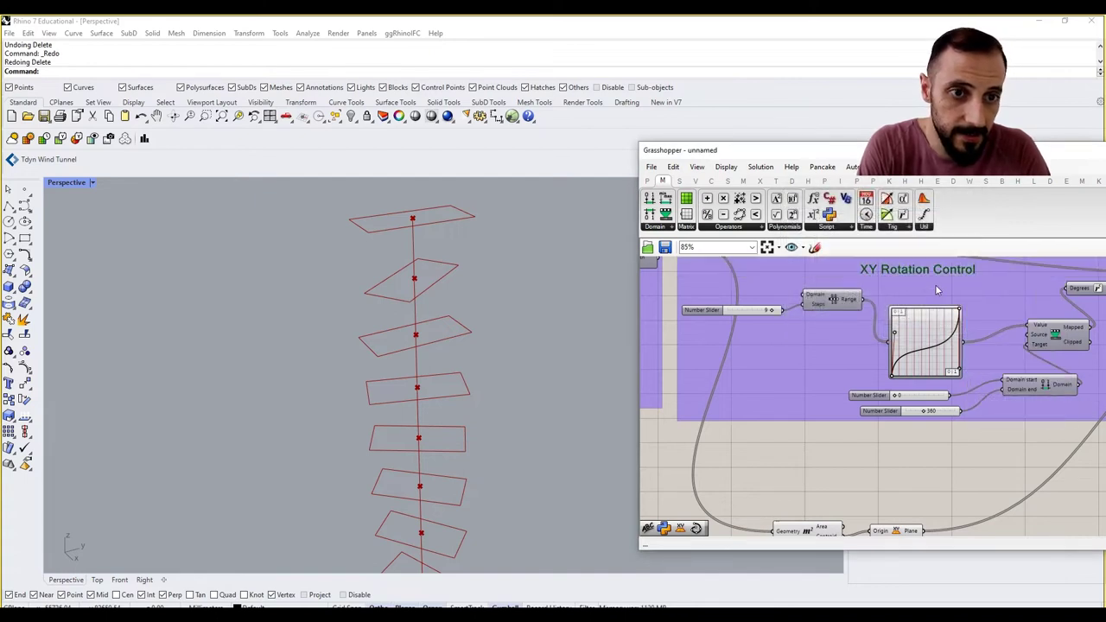
pyautogui.moveTo(933, 284); pyautogui.dragTo(935, 292)
pyautogui.scroll(-3, 935, 293)
pyautogui.moveTo(955, 309); pyautogui.dragTo(948, 313, button='right')
pyautogui.scroll(2, 941, 333)
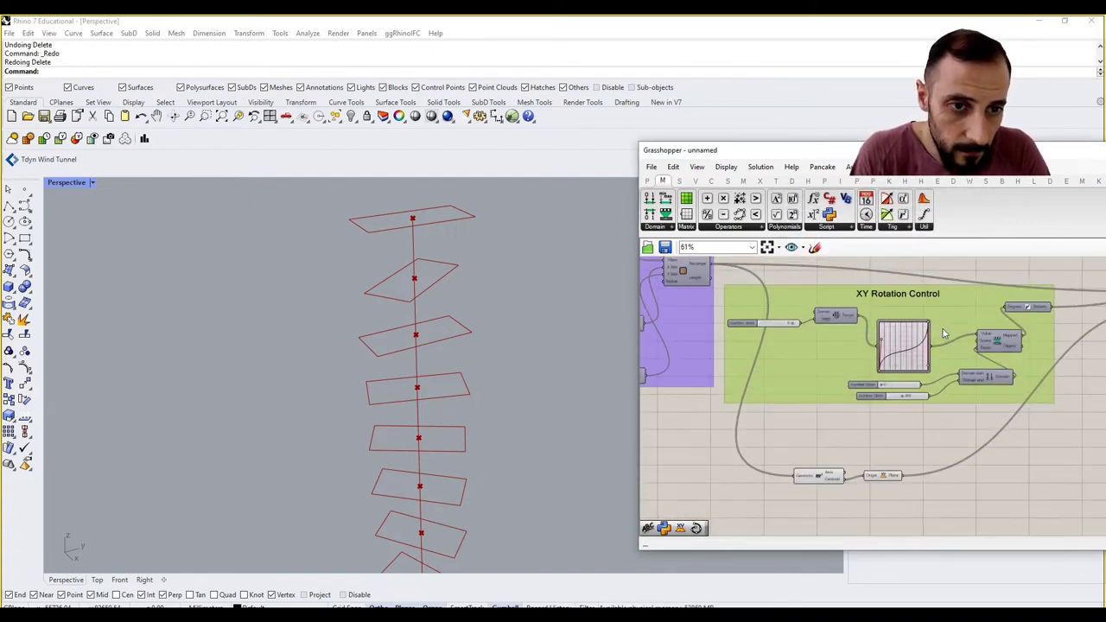
pyautogui.click(911, 438)
# Group the Area and XY Plane components below the angle-mapping group.
pyautogui.scroll(-2, 907, 438)
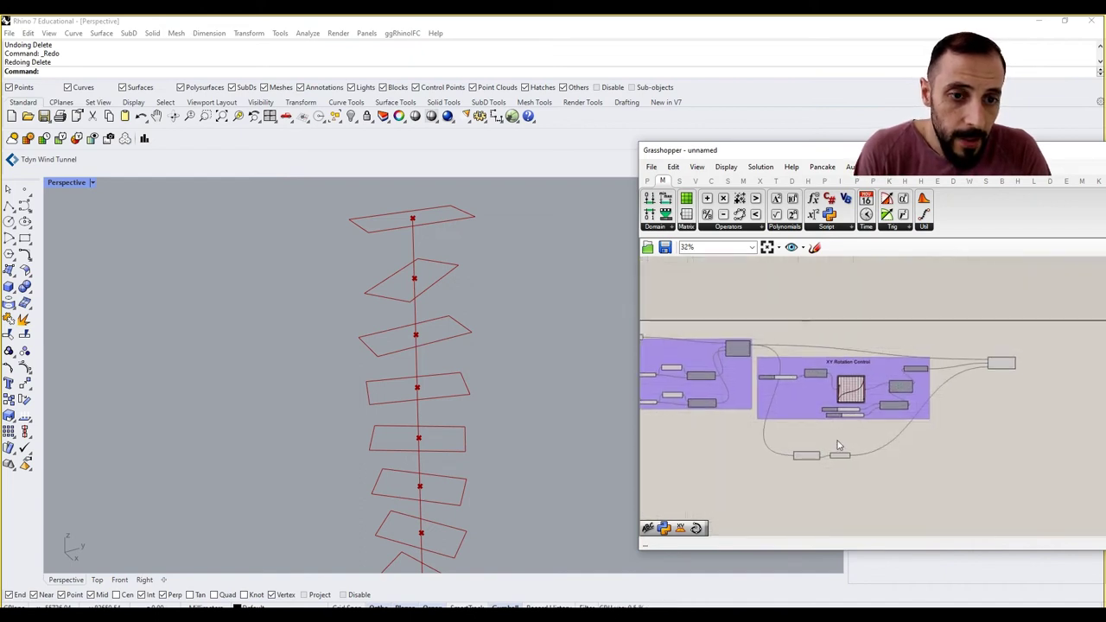
pyautogui.moveTo(872, 444); pyautogui.dragTo(790, 463)
pyautogui.scroll(2, 790, 464)
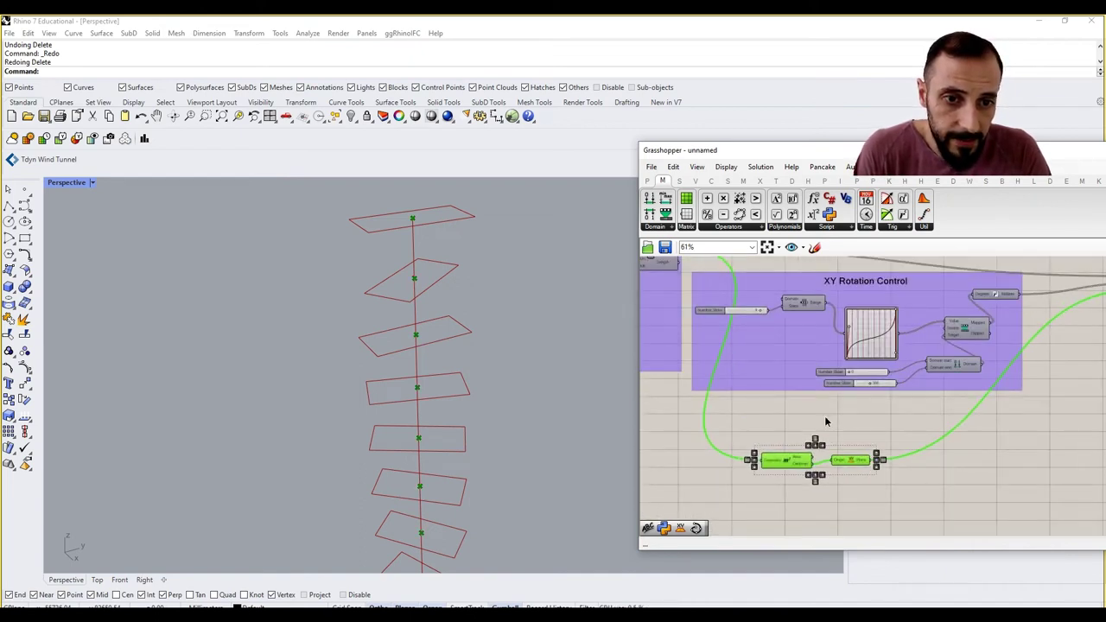
pyautogui.rightClick(826, 420)
pyautogui.click(853, 507)
pyautogui.click(832, 476)
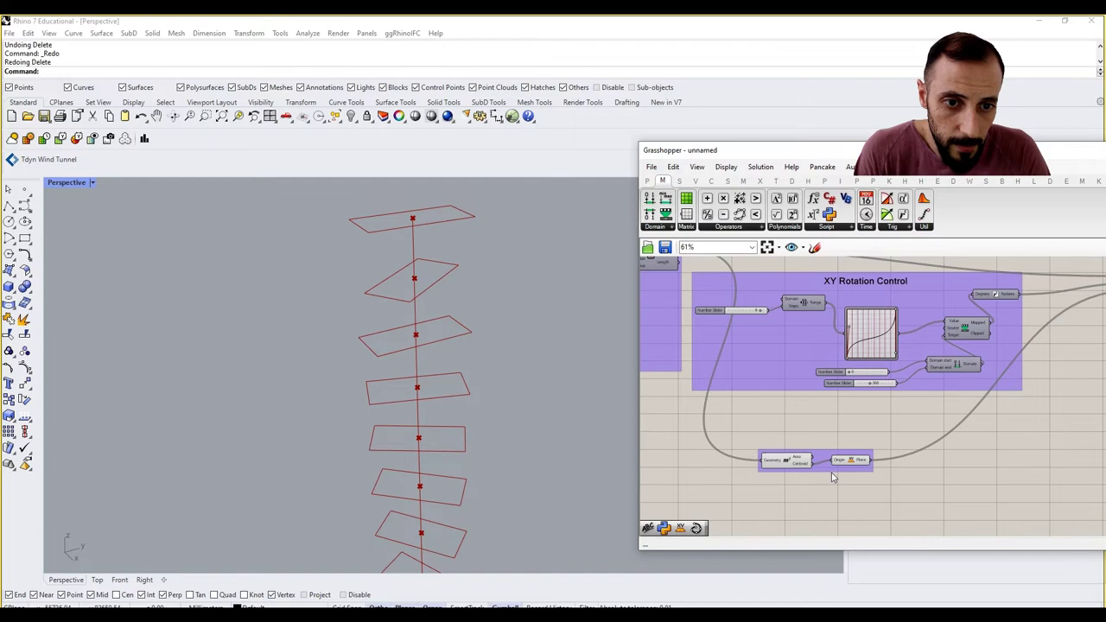
# Recolour the Area and XY Plane group to a near-white shade by lowering its colour saturation.
pyautogui.rightClick(830, 472)
pyautogui.moveTo(869, 596)
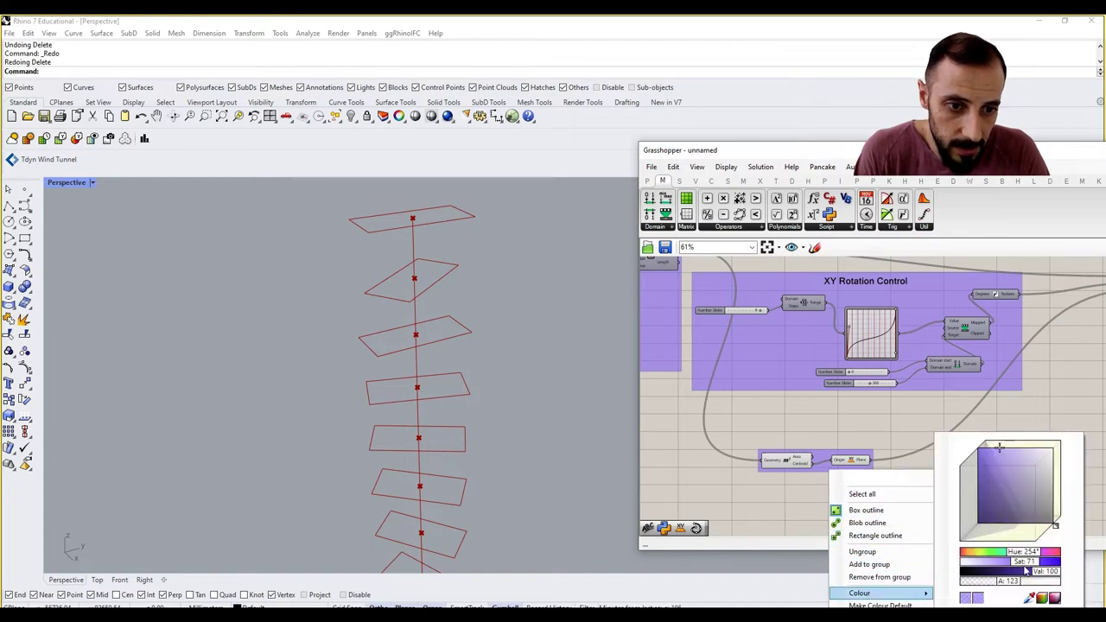
pyautogui.click(1026, 562)
pyautogui.click(861, 493)
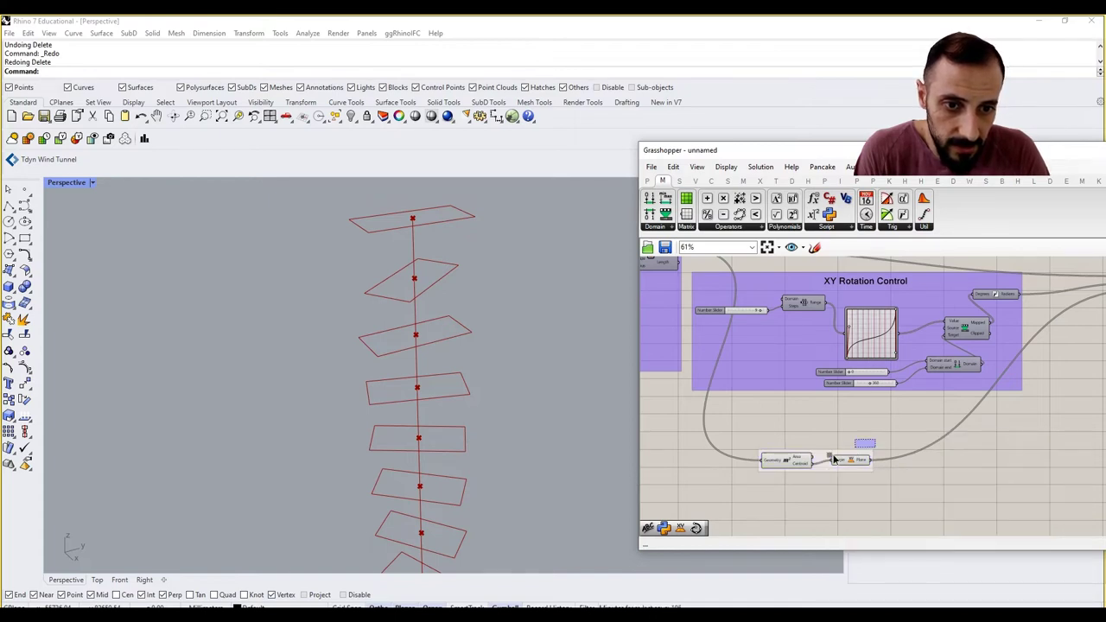
# Add the pale Area and XY Plane group to the XY Rotation Control group.
pyautogui.rightClick(764, 364)
pyautogui.click(805, 456)
pyautogui.moveTo(823, 417)
pyautogui.mouseDown(button='right')
pyautogui.moveTo(823, 447)
pyautogui.moveTo(835, 427)
pyautogui.mouseUp(button='right')
pyautogui.scroll(-4, 850, 423)
pyautogui.scroll(3, 1005, 438)
pyautogui.click(1009, 374)
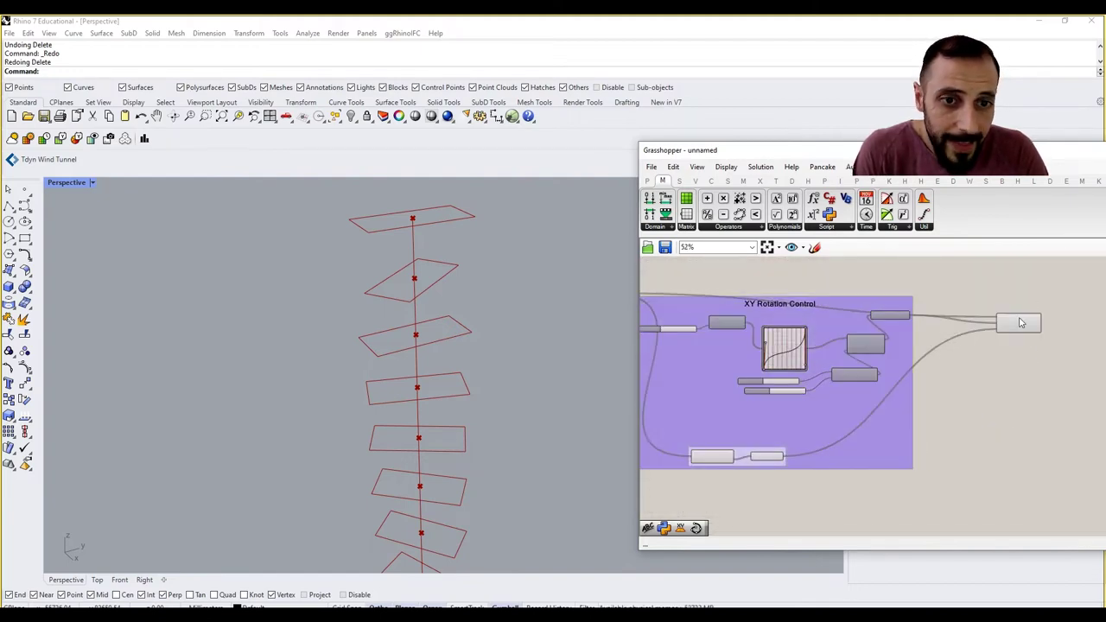
# Move the Rotate component slightly upward to line it up with its incoming geometry wire.
pyautogui.moveTo(1020, 322); pyautogui.dragTo(1014, 295)
pyautogui.scroll(2, 1015, 304)
pyautogui.click(1042, 350)
pyautogui.scroll(-4, 1038, 354)
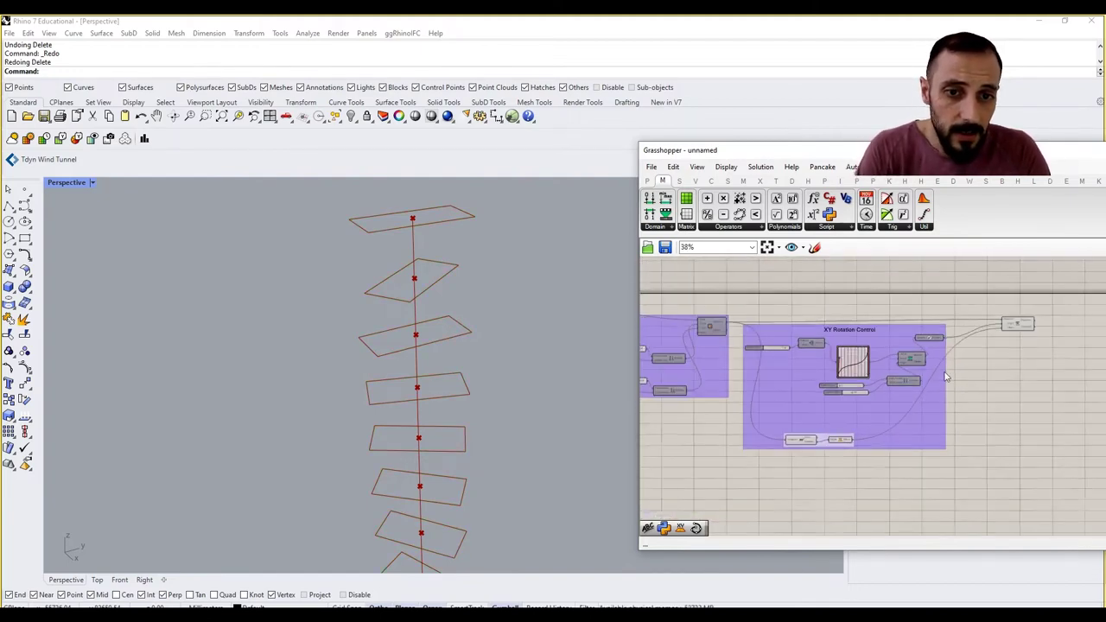
# Duplicate the whole XY Rotation Control group and place the copy beyond and slightly below the Rotate component.
pyautogui.moveTo(737, 310); pyautogui.dragTo(959, 486)
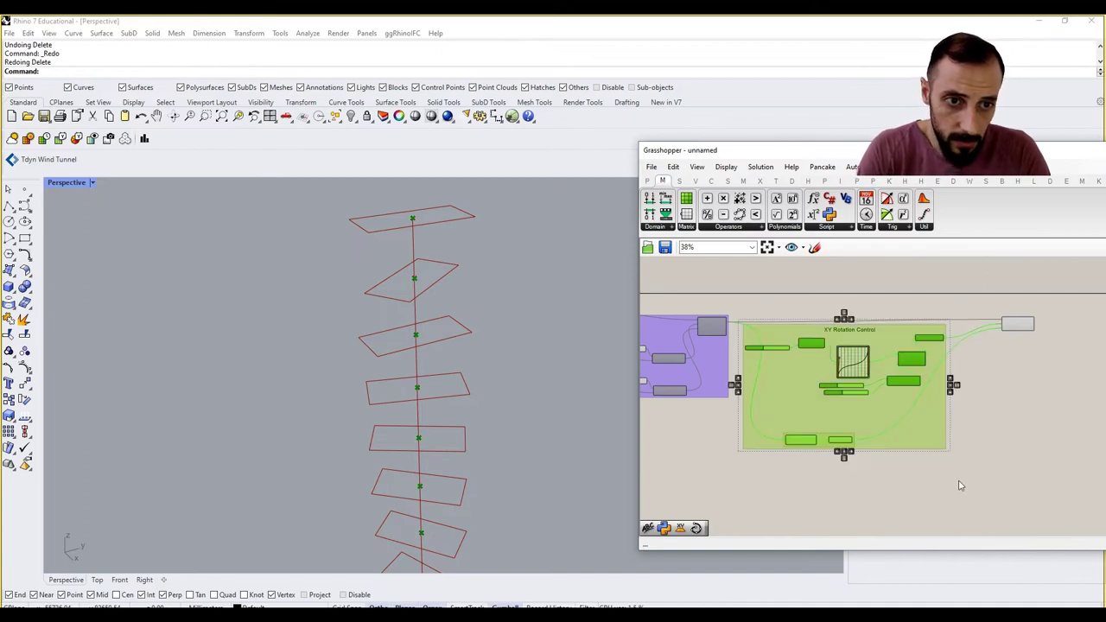
pyautogui.hotkey('ctrl', 'c')
pyautogui.hotkey('ctrl', 'v')
pyautogui.moveTo(907, 408); pyautogui.dragTo(851, 399, button='right')
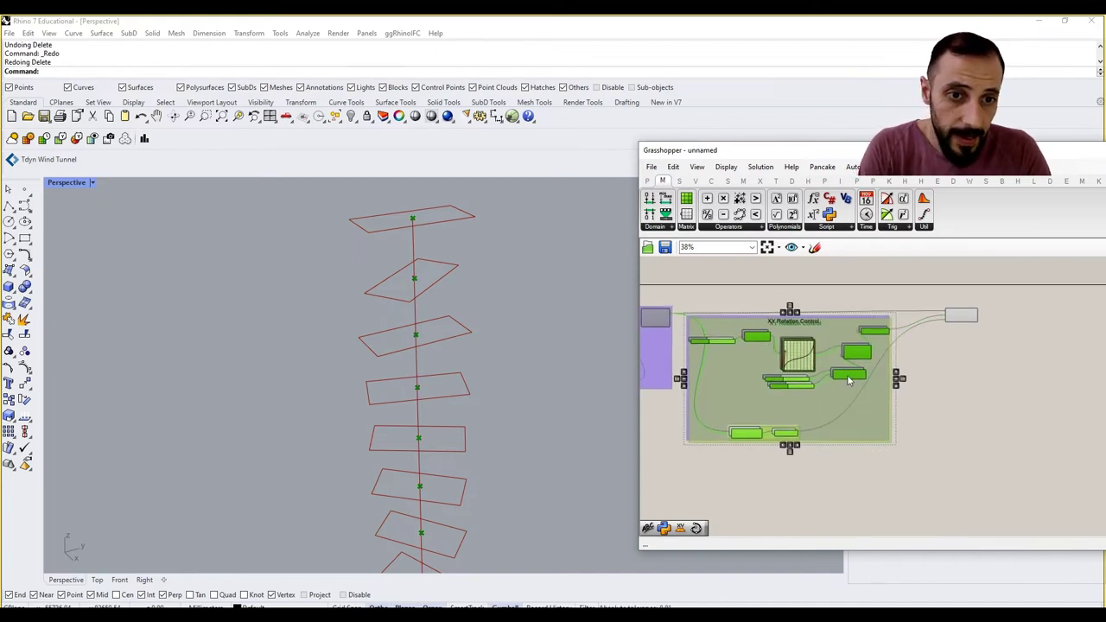
pyautogui.moveTo(849, 380); pyautogui.dragTo(1087, 386)
pyautogui.scroll(3, 838, 287)
pyautogui.click(877, 320)
pyautogui.moveTo(1020, 331); pyautogui.dragTo(763, 340, button='right')
pyautogui.scroll(-3, 808, 352)
pyautogui.moveTo(807, 353); pyautogui.dragTo(782, 363)
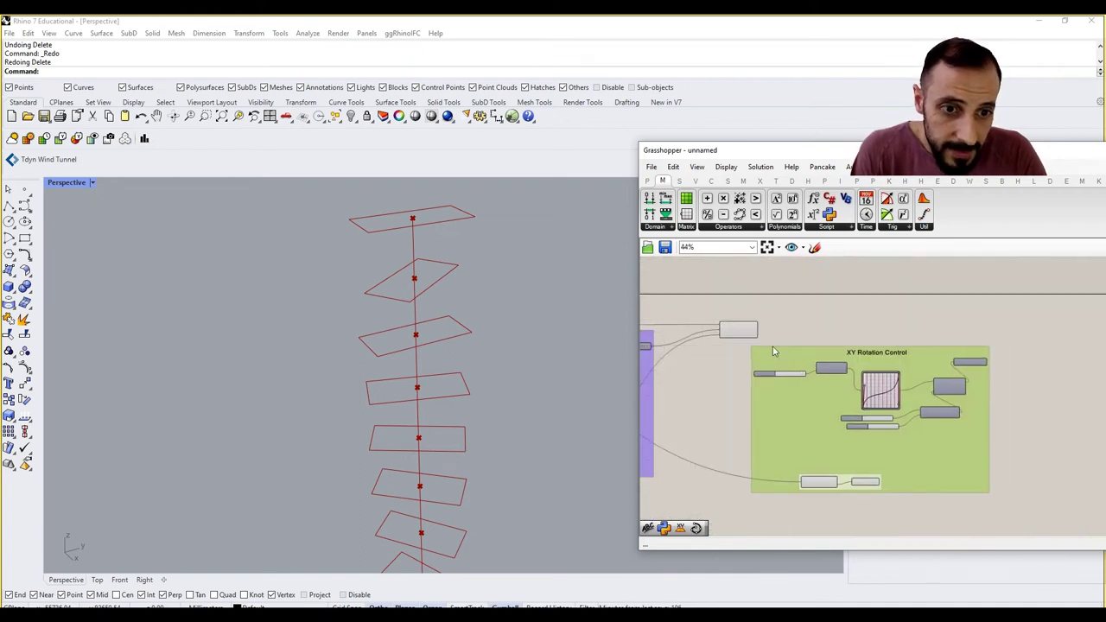
# Duplicate the Rotate component to the far side of the copied group and nudge that group slightly.
pyautogui.scroll(2, 762, 332)
pyautogui.moveTo(760, 331); pyautogui.dragTo(727, 331, button='right')
pyautogui.keyDown('alt'); pyautogui.moveTo(704, 331); pyautogui.dragTo(1093, 328); pyautogui.keyUp('alt')
pyautogui.click(797, 316)
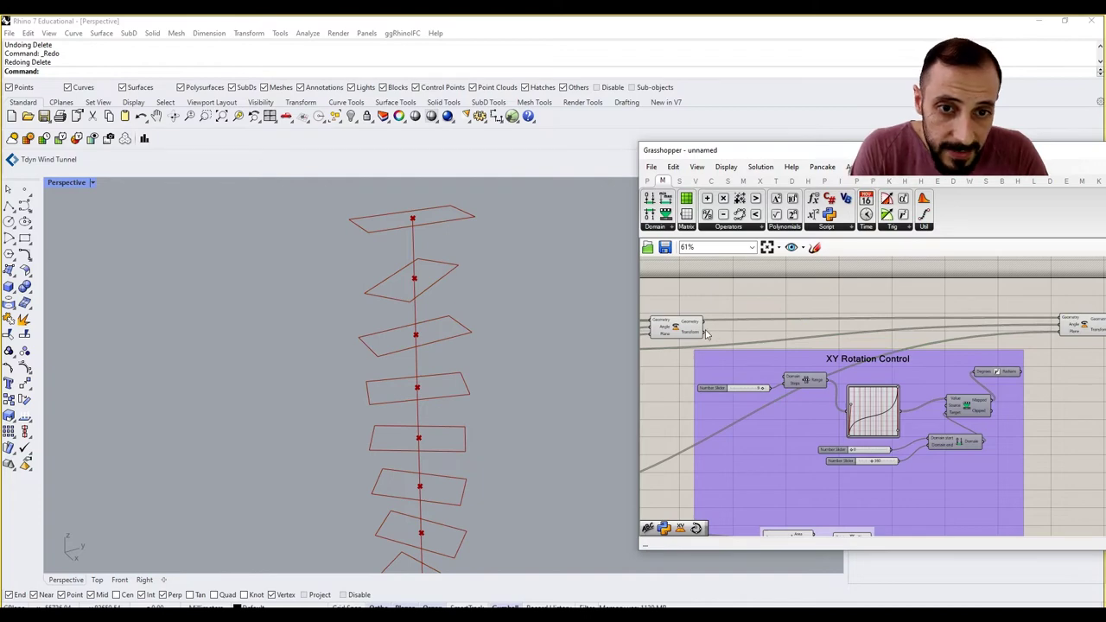
pyautogui.click(721, 359)
pyautogui.moveTo(722, 358); pyautogui.dragTo(727, 360)
# Connect the first Rotate's Geometry output to the Geometry input of the duplicated Rotate.
pyautogui.click(679, 322)
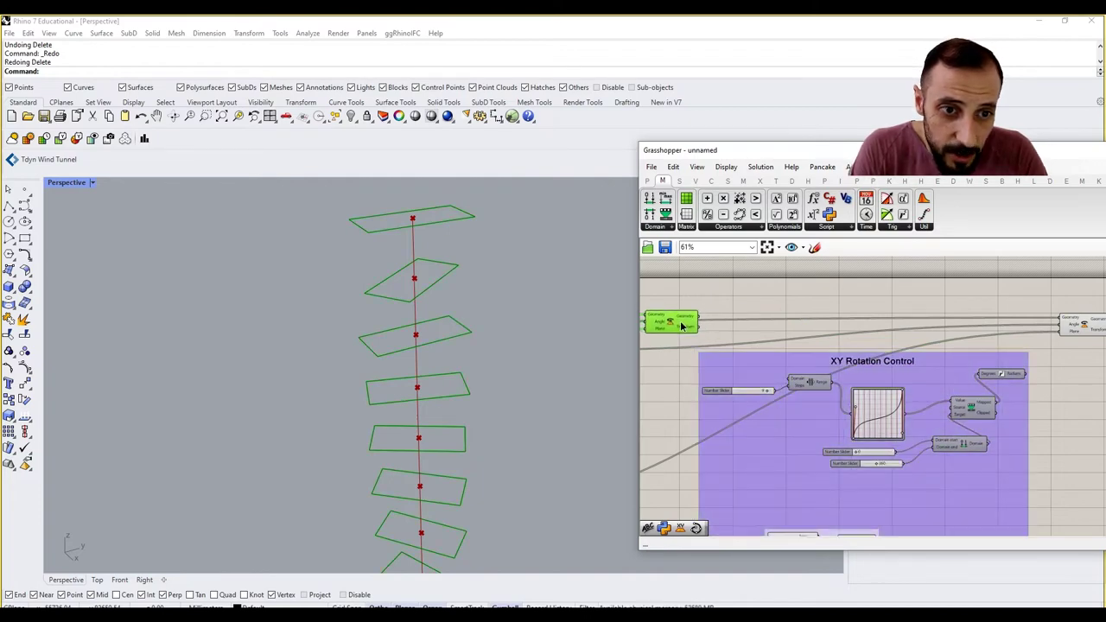
pyautogui.moveTo(680, 325); pyautogui.dragTo(1064, 320)
pyautogui.moveTo(697, 318); pyautogui.dragTo(719, 304, button='right')
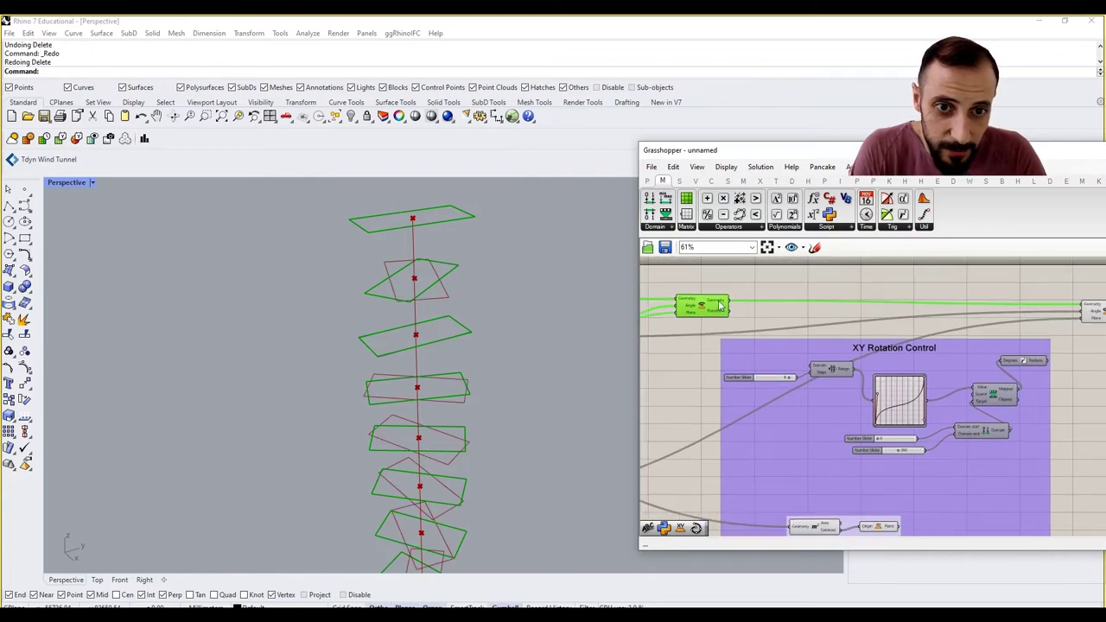
# Add a YZ Plane component below the copied XY Plane and connect the Area's Centroid to its Origin.
pyautogui.moveTo(880, 516); pyautogui.dragTo(883, 467, button='right')
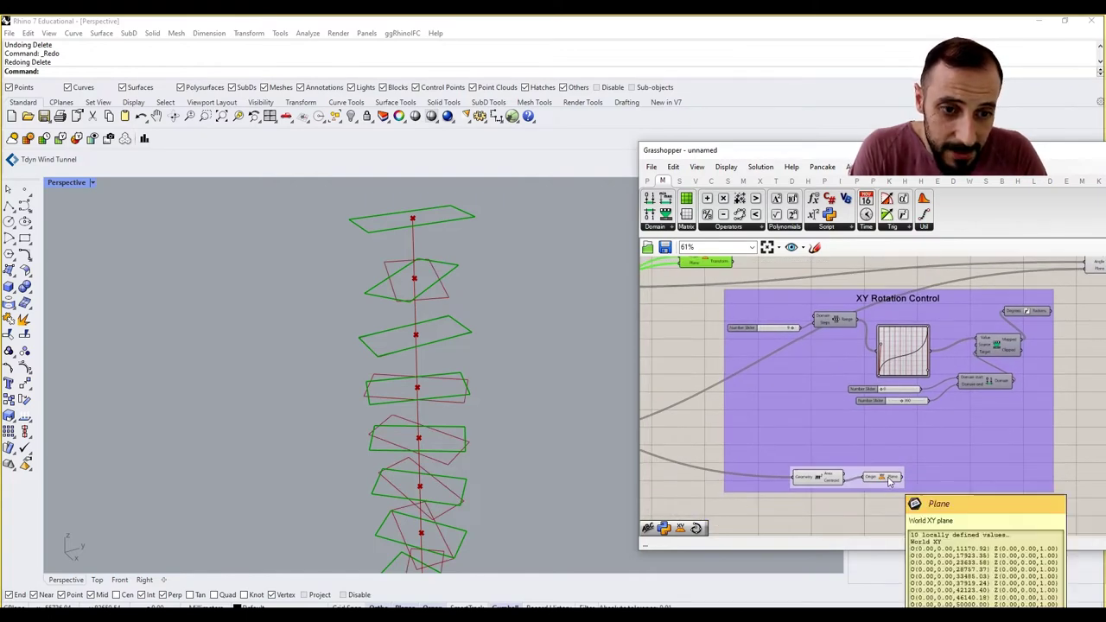
pyautogui.scroll(3, 889, 482)
pyautogui.click(873, 512)
pyautogui.doubleClick(873, 512)
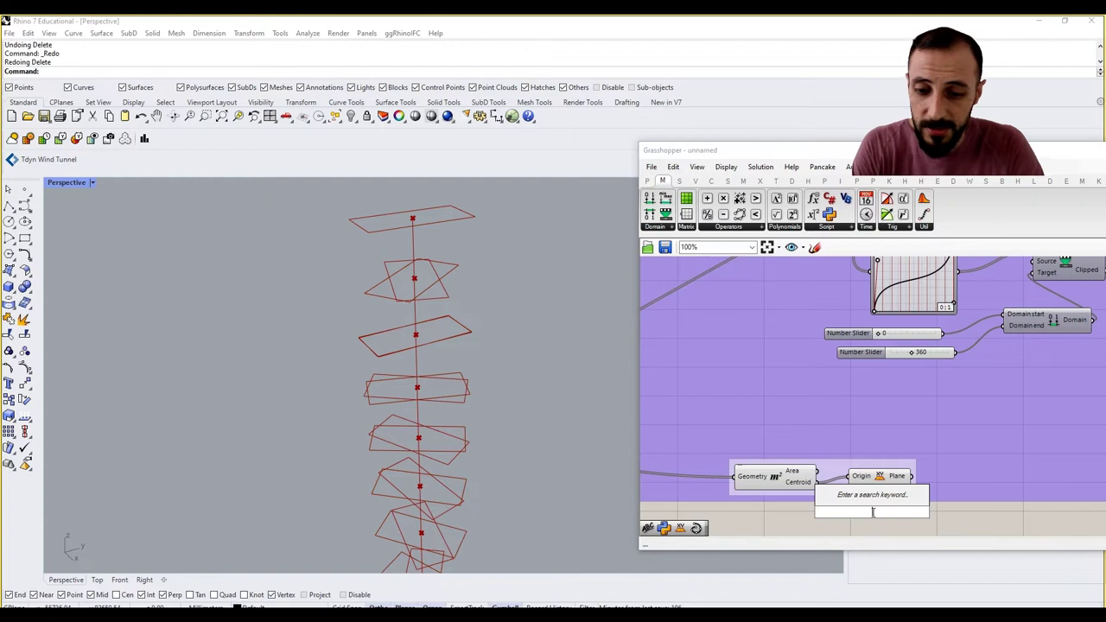
pyautogui.write('yz')
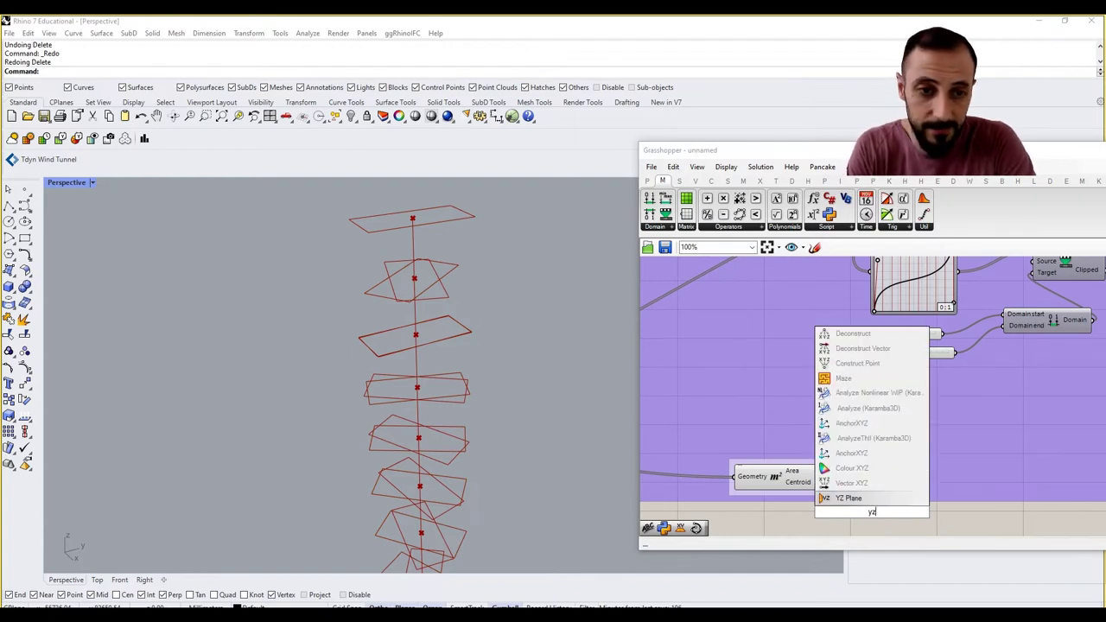
pyautogui.click(868, 498)
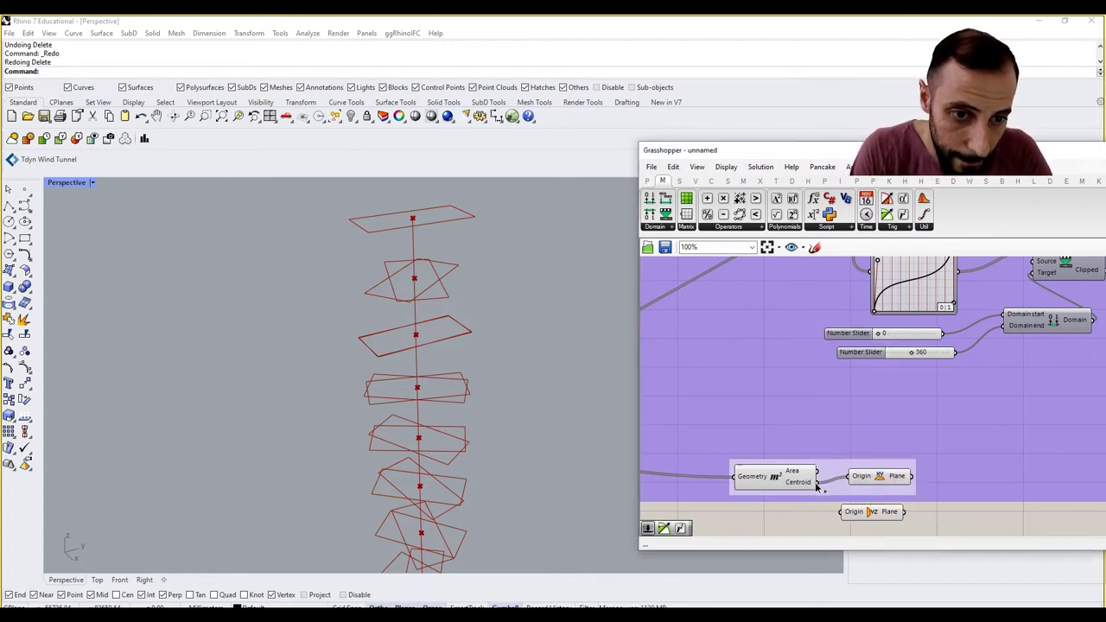
pyautogui.moveTo(869, 521); pyautogui.dragTo(867, 514)
# Add the YZ Plane to the copied group's pale subgroup and delete the XY Plane there.
pyautogui.rightClick(842, 470)
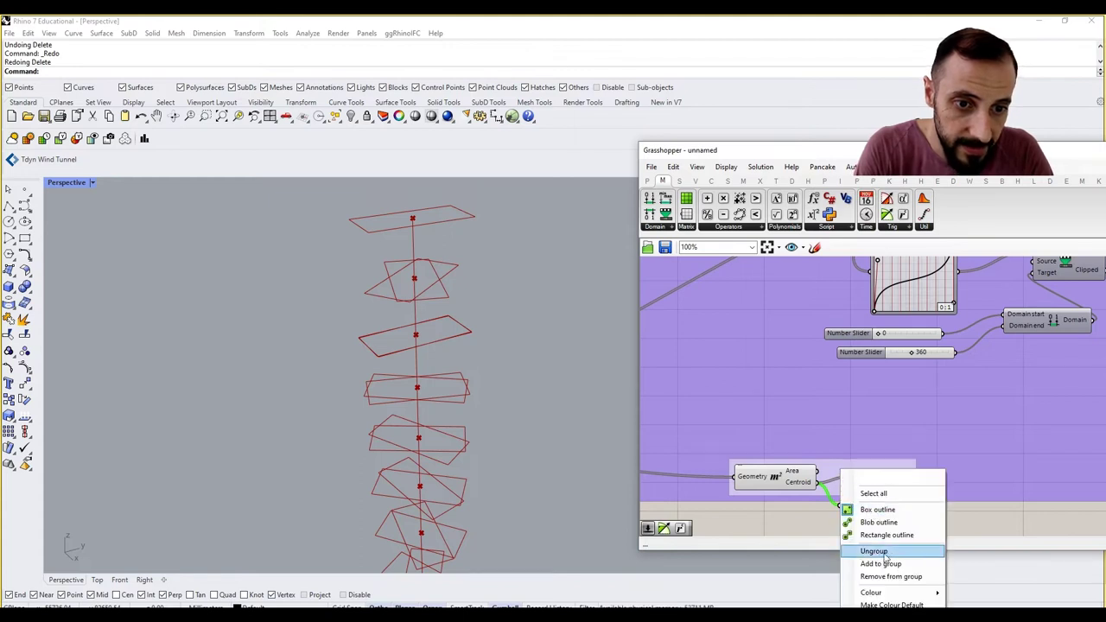
pyautogui.click(882, 564)
pyautogui.click(873, 476)
pyautogui.rightClick(890, 494)
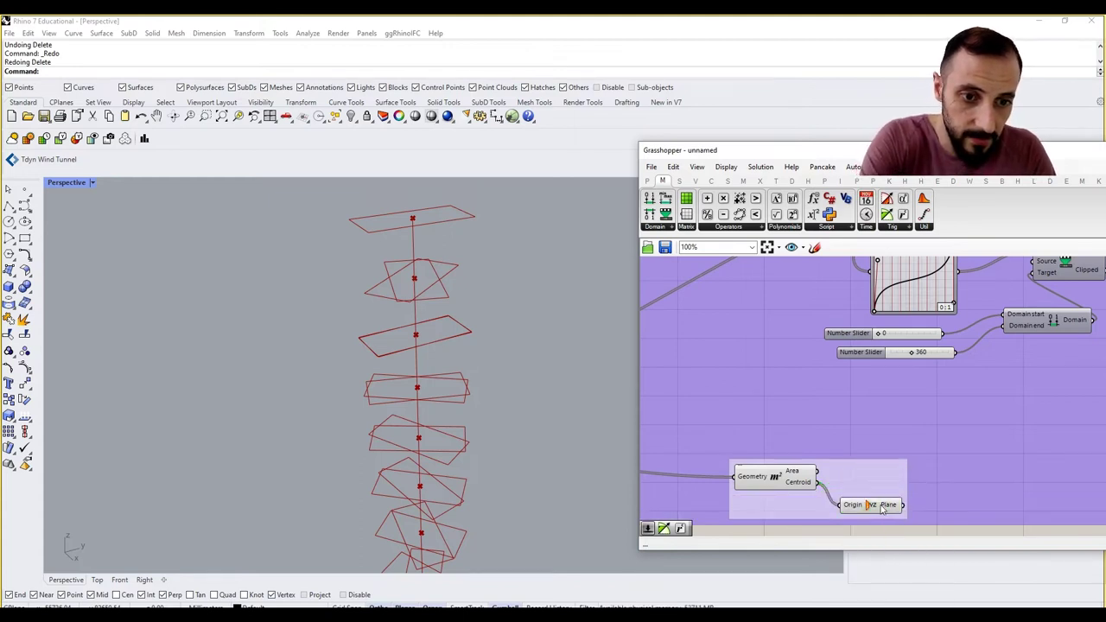
pyautogui.press('Delete')
# Connect the YZ Plane output to the second Rotate's Plane input and view the resulting rectangles.
pyautogui.moveTo(872, 504); pyautogui.dragTo(942, 346)
pyautogui.moveTo(930, 361); pyautogui.dragTo(947, 337, button='right')
pyautogui.scroll(-4, 942, 348)
pyautogui.scroll(2, 812, 411)
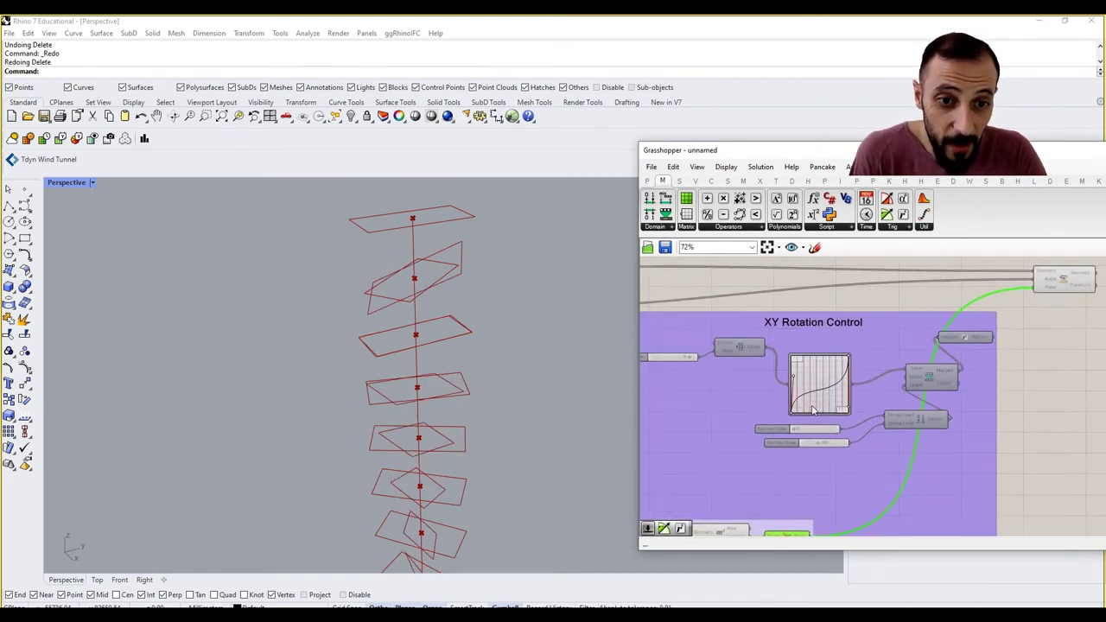
pyautogui.moveTo(931, 385); pyautogui.dragTo(882, 419, button='right')
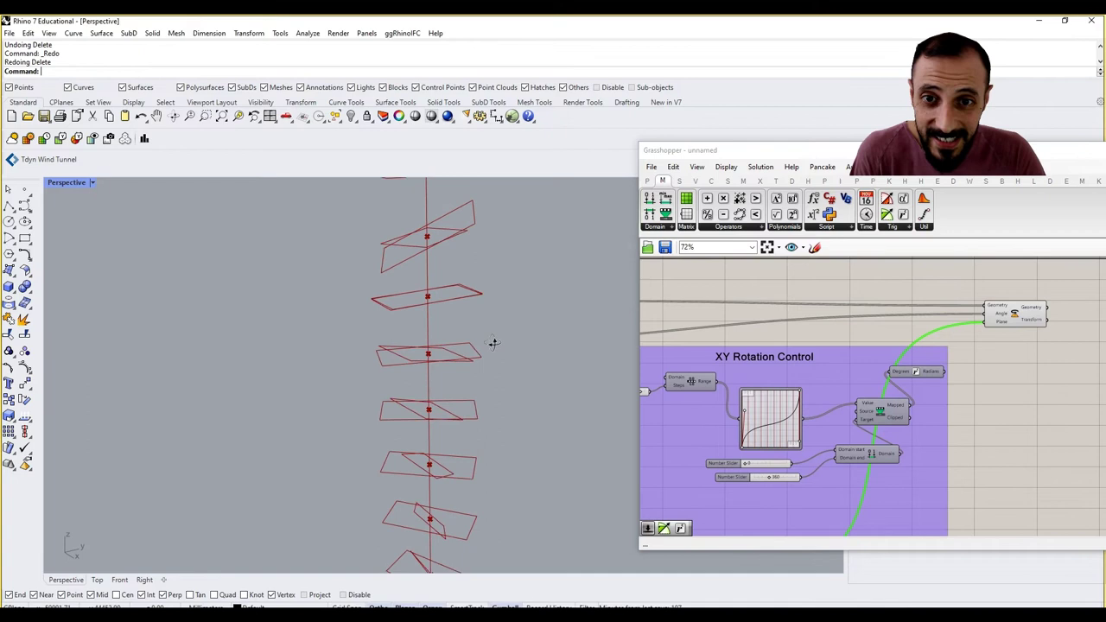
# Turn off the preview of the first Rotate component so only the second rotation's rectangles show.
pyautogui.scroll(-6, 492, 344)
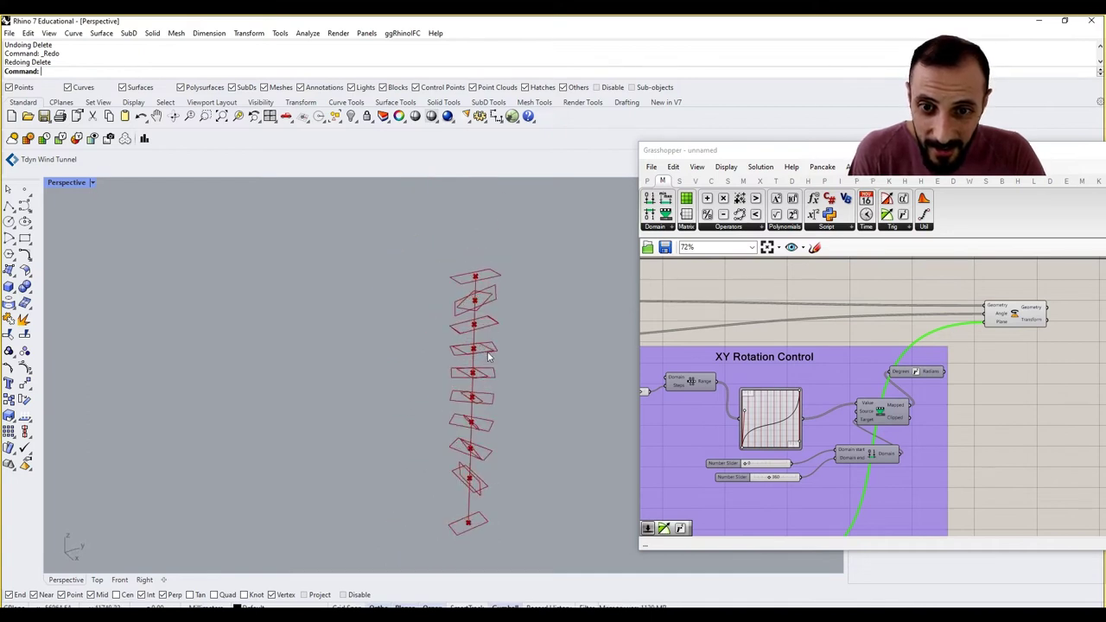
pyautogui.moveTo(488, 354); pyautogui.dragTo(487, 337, button='right')
pyautogui.moveTo(674, 358); pyautogui.dragTo(910, 373, button='right')
pyautogui.scroll(-4, 910, 373)
pyautogui.scroll(5, 834, 355)
pyautogui.moveTo(844, 349); pyautogui.dragTo(798, 353)
pyautogui.rightClick(829, 296)
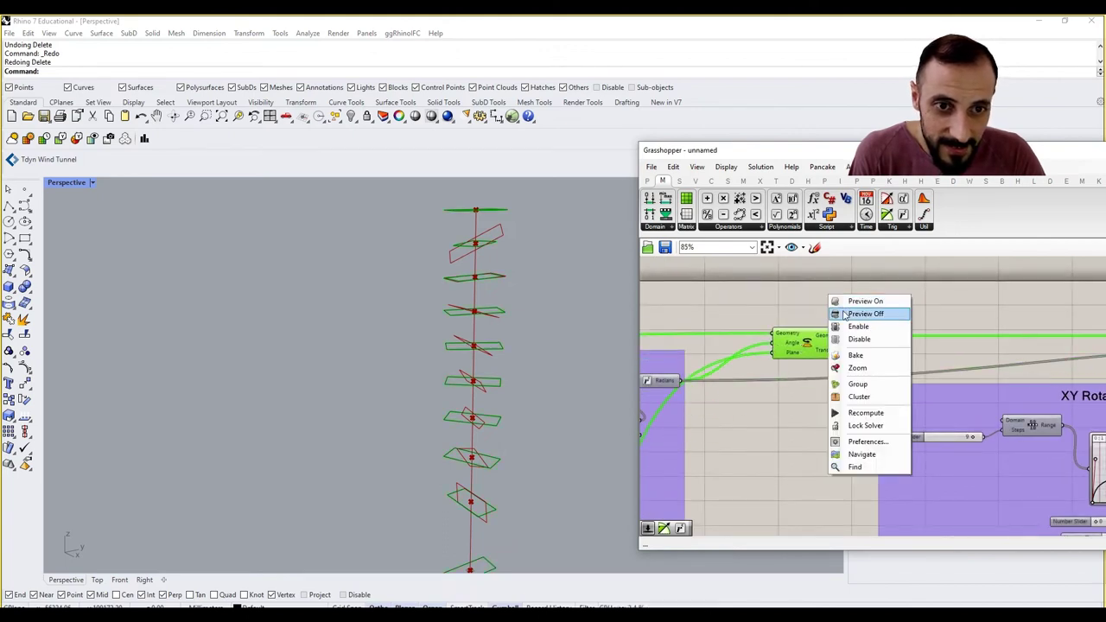
pyautogui.click(843, 314)
pyautogui.moveTo(496, 338); pyautogui.dragTo(484, 345, button='right')
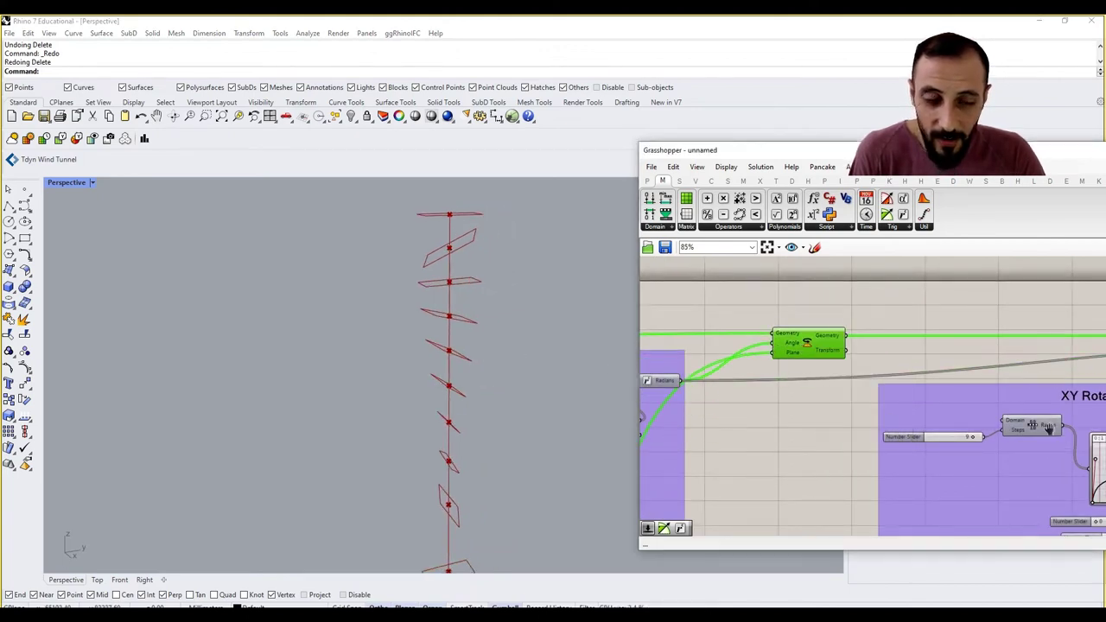
# Reshape the Bezier curve in the copied group's Graph Mapper by moving its start handle.
pyautogui.moveTo(1048, 428); pyautogui.dragTo(821, 367, button='right')
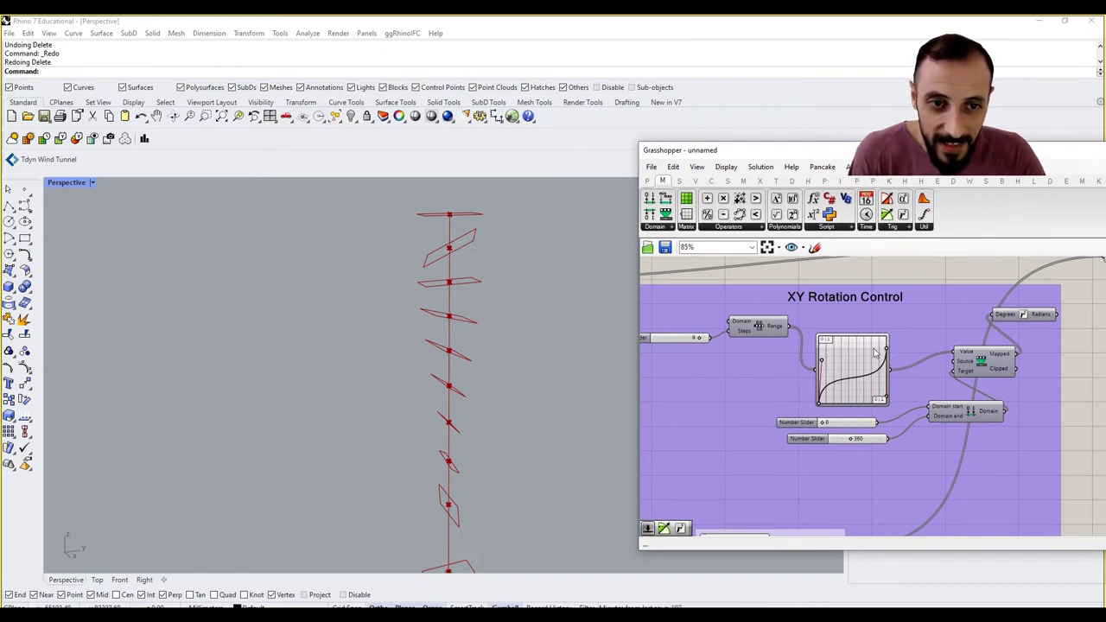
pyautogui.moveTo(830, 372); pyautogui.dragTo(847, 359)
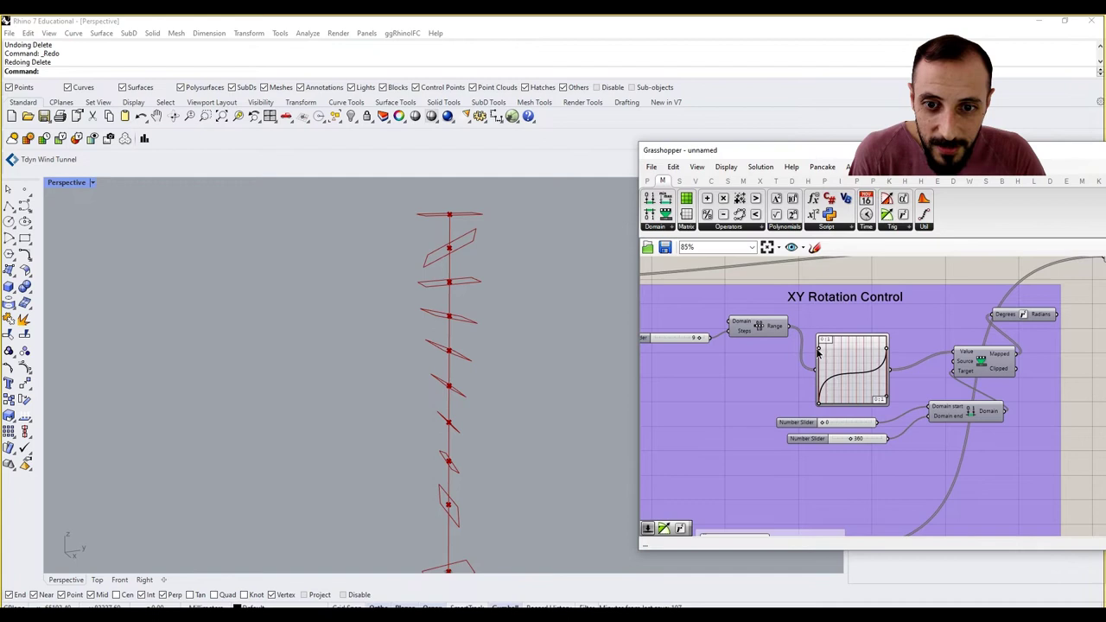
pyautogui.moveTo(833, 380); pyautogui.dragTo(794, 407, button='right')
pyautogui.scroll(-2, 795, 407)
pyautogui.scroll(3, 819, 396)
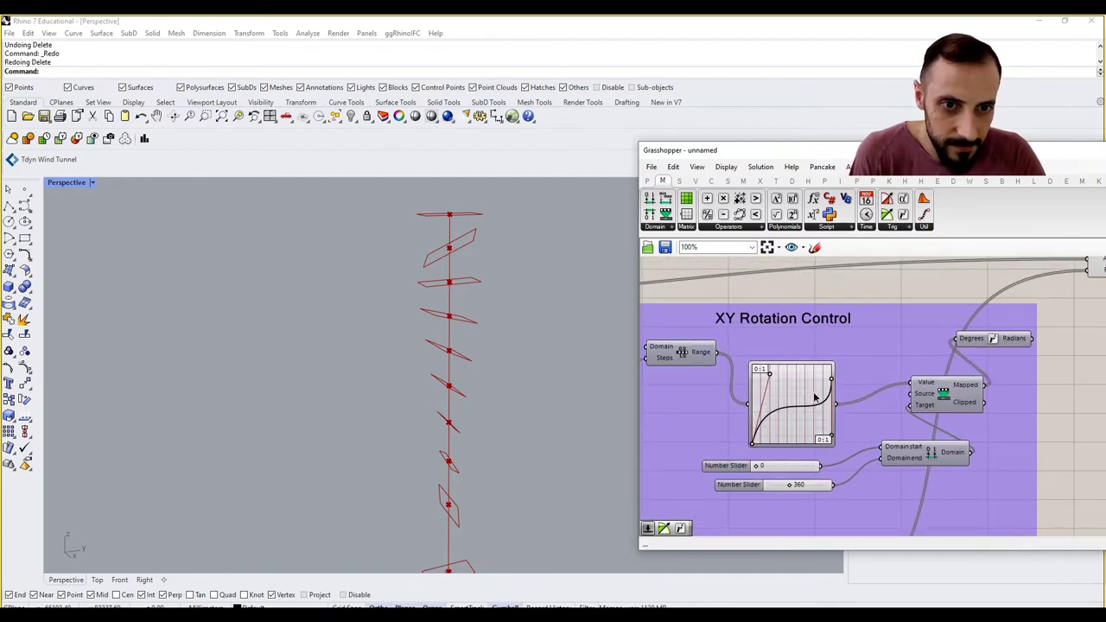
pyautogui.scroll(-1, 819, 397)
# Connect the copied group's Radians output to the second Rotate's Angle input, replacing the existing wire.
pyautogui.moveTo(902, 398); pyautogui.dragTo(867, 398, button='right')
pyautogui.moveTo(950, 396); pyautogui.dragTo(966, 391, button='right')
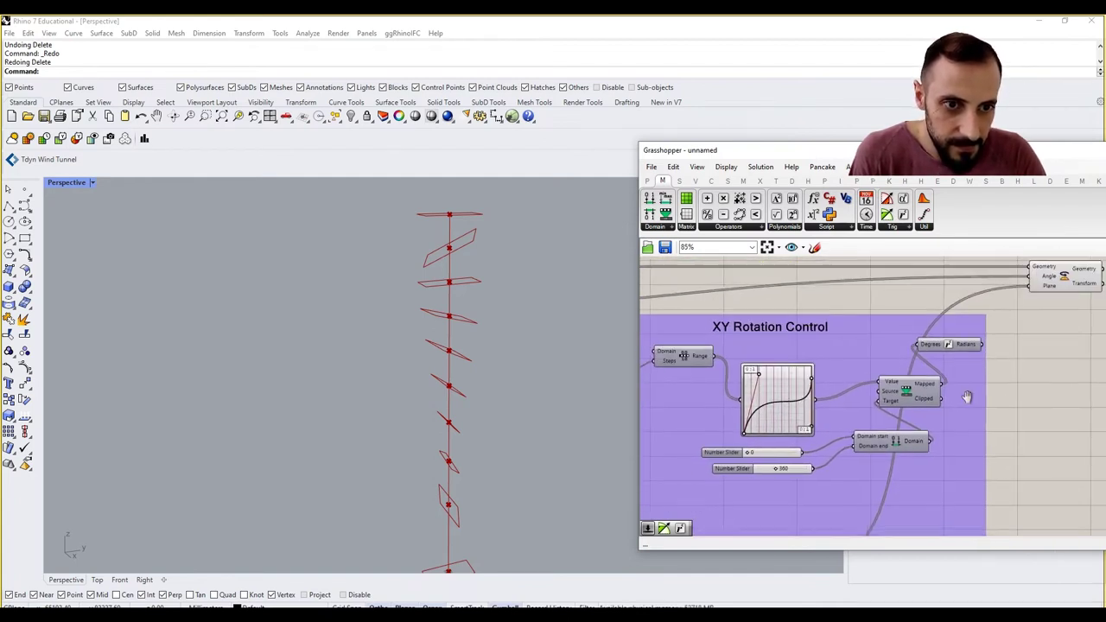
pyautogui.moveTo(991, 344); pyautogui.dragTo(978, 355, button='right')
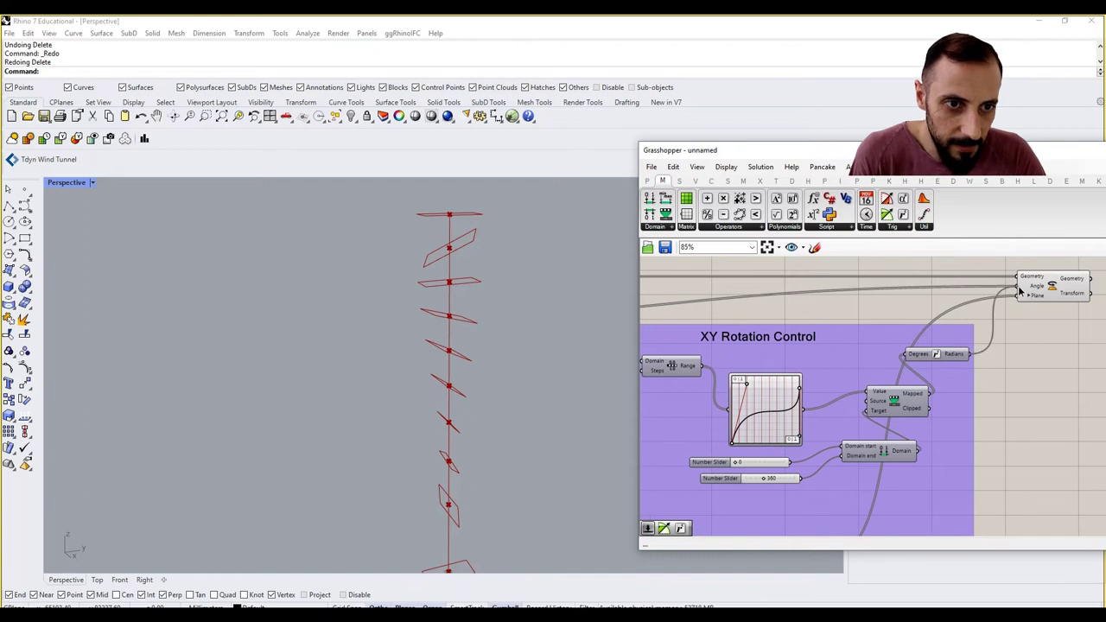
pyautogui.moveTo(1019, 287); pyautogui.dragTo(1019, 288)
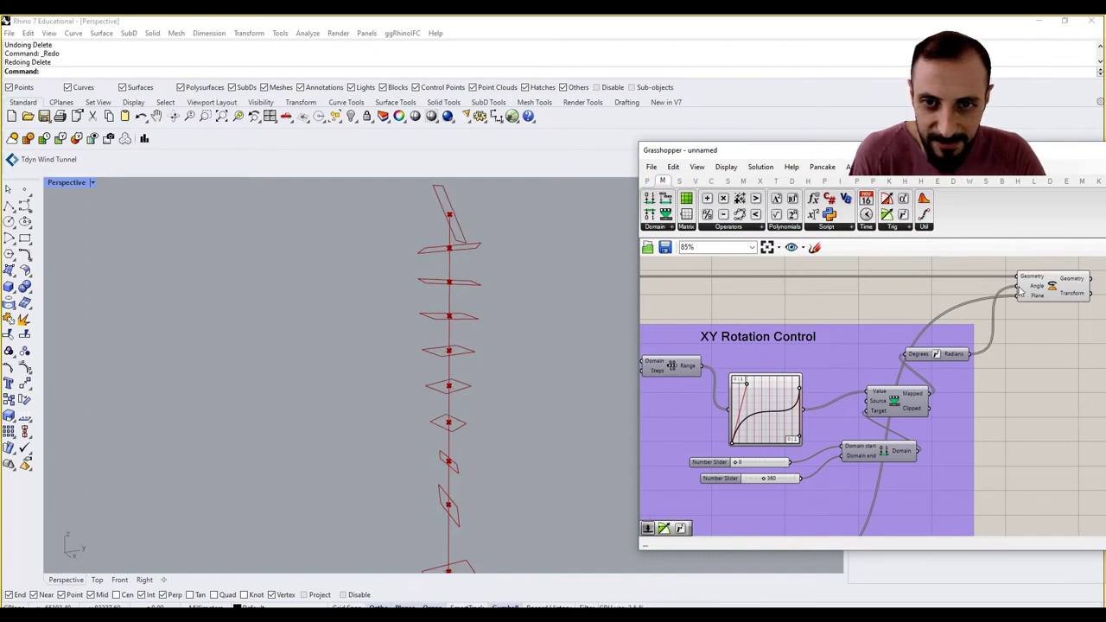
# Change the copied Graph Mapper to a linear graph and set its line nearly flat at mid-height.
pyautogui.rightClick(773, 397)
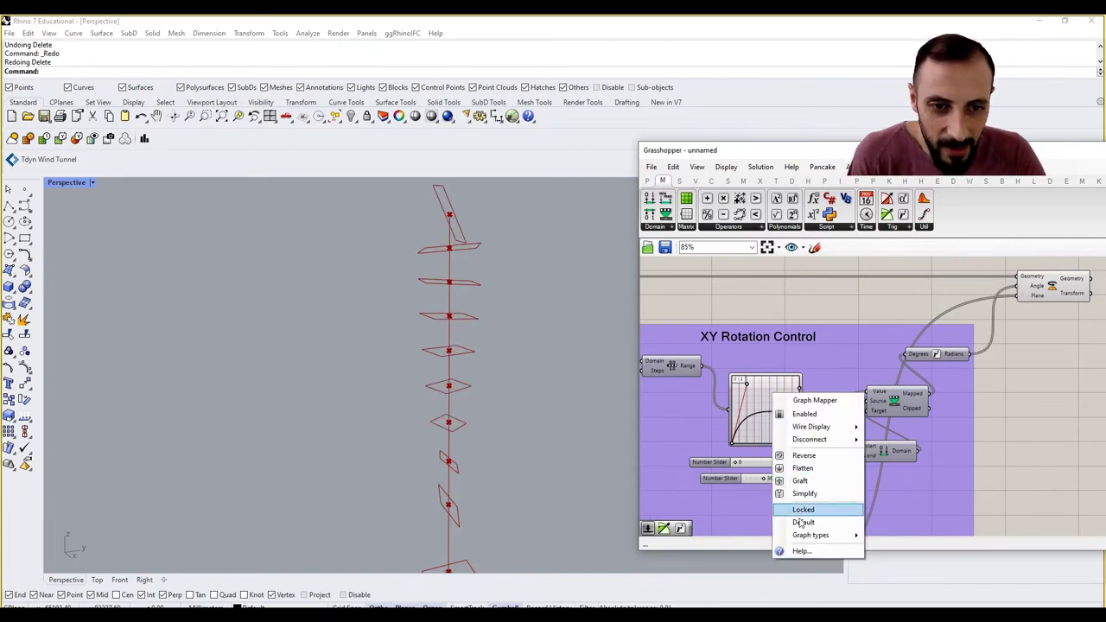
pyautogui.moveTo(812, 534)
pyautogui.click(894, 503)
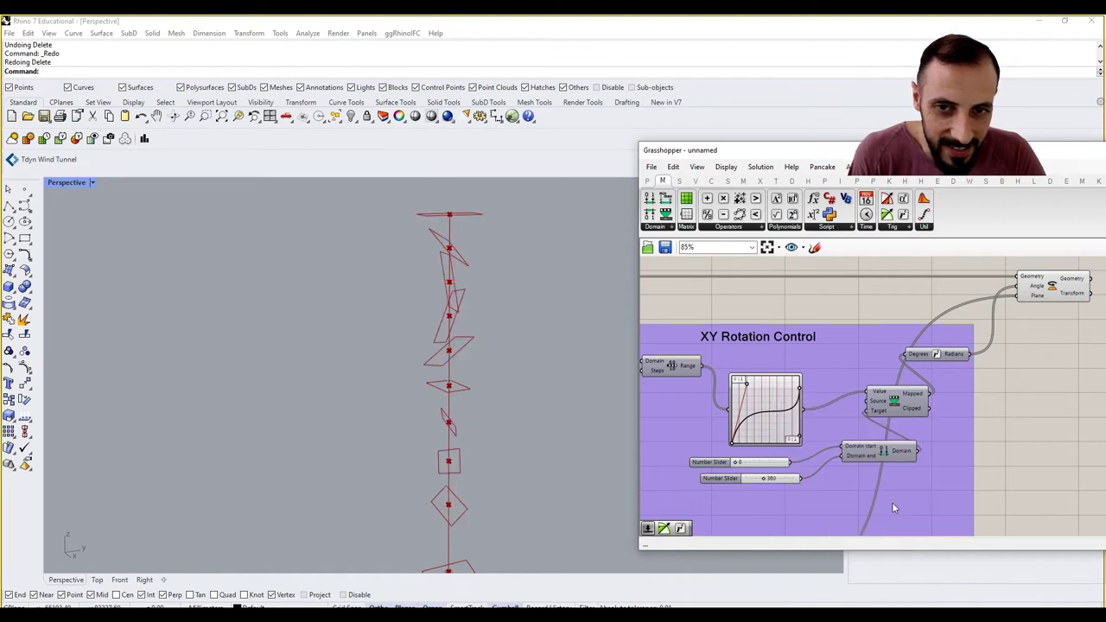
pyautogui.moveTo(780, 396); pyautogui.dragTo(741, 417)
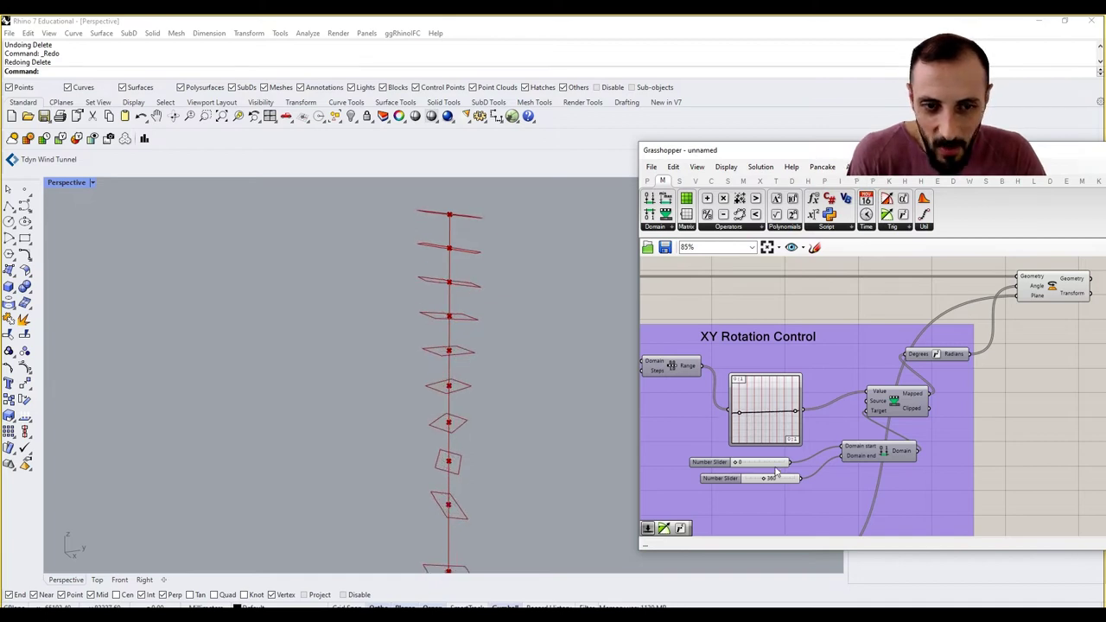
# Set the copied group's Domain end slider to 30 and view the resulting rectangles.
pyautogui.scroll(3, 748, 480)
pyautogui.doubleClick(757, 478)
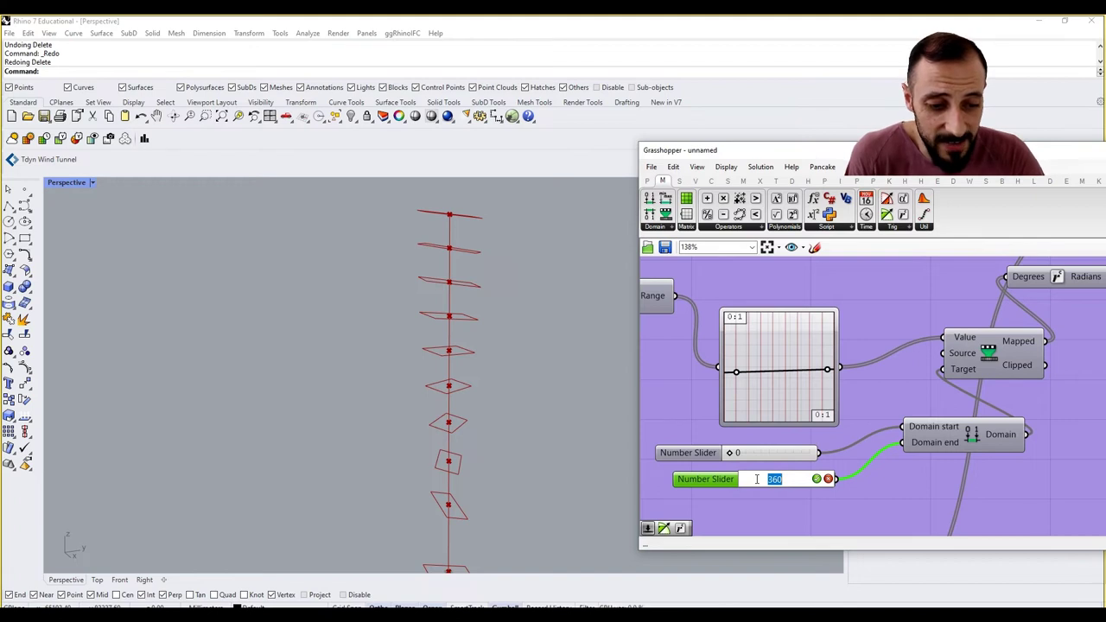
pyautogui.write('30')
pyautogui.press('Return')
pyautogui.click(534, 366)
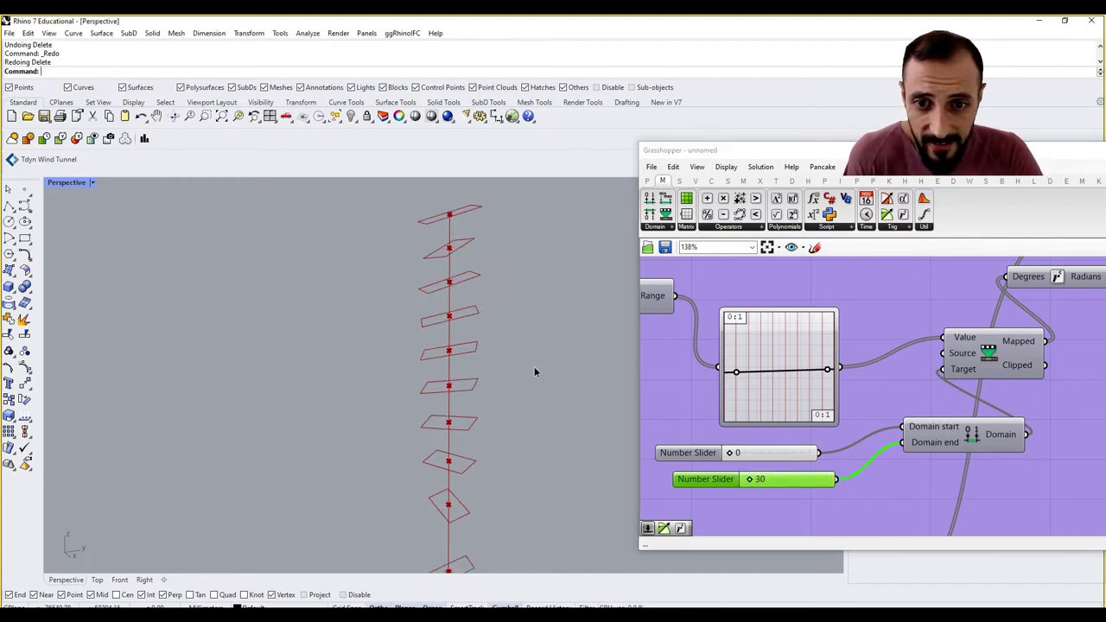
pyautogui.scroll(-5, 519, 328)
pyautogui.scroll(5, 528, 363)
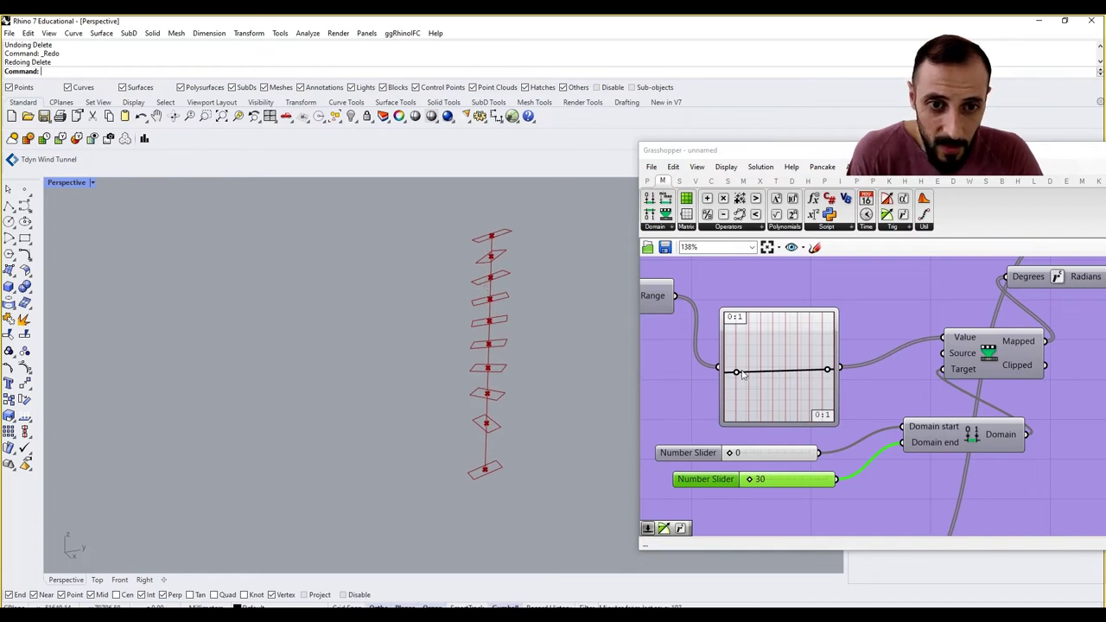
# Shape the linear graph to rise from the lower edge at its start to slightly below mid-height at its end.
pyautogui.moveTo(742, 374); pyautogui.dragTo(740, 430)
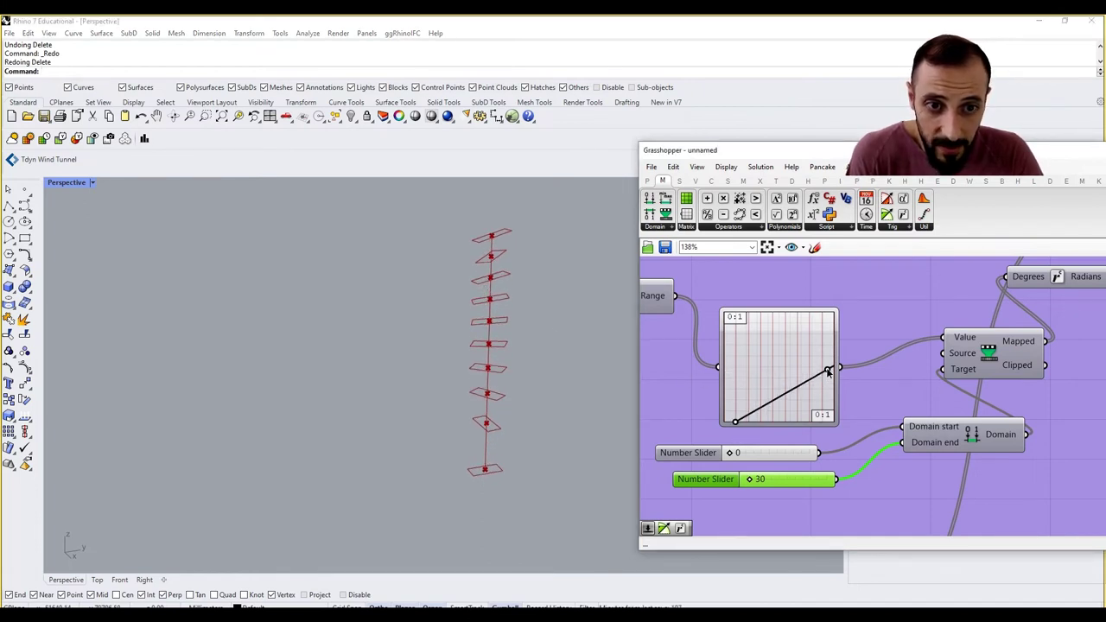
pyautogui.moveTo(828, 372); pyautogui.dragTo(824, 443)
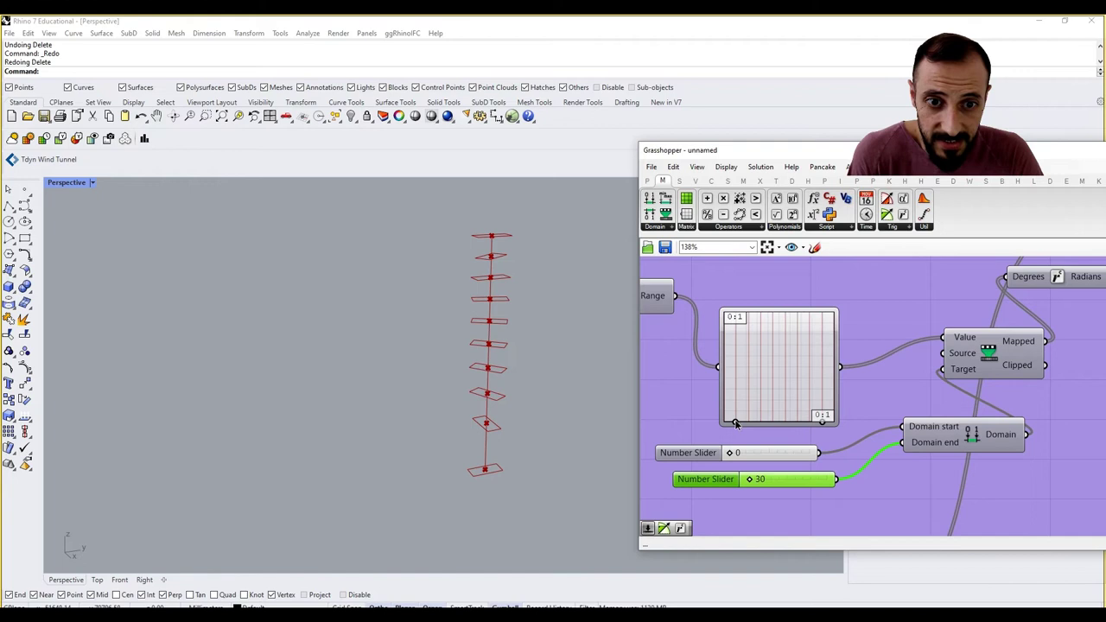
pyautogui.moveTo(736, 401); pyautogui.dragTo(732, 451)
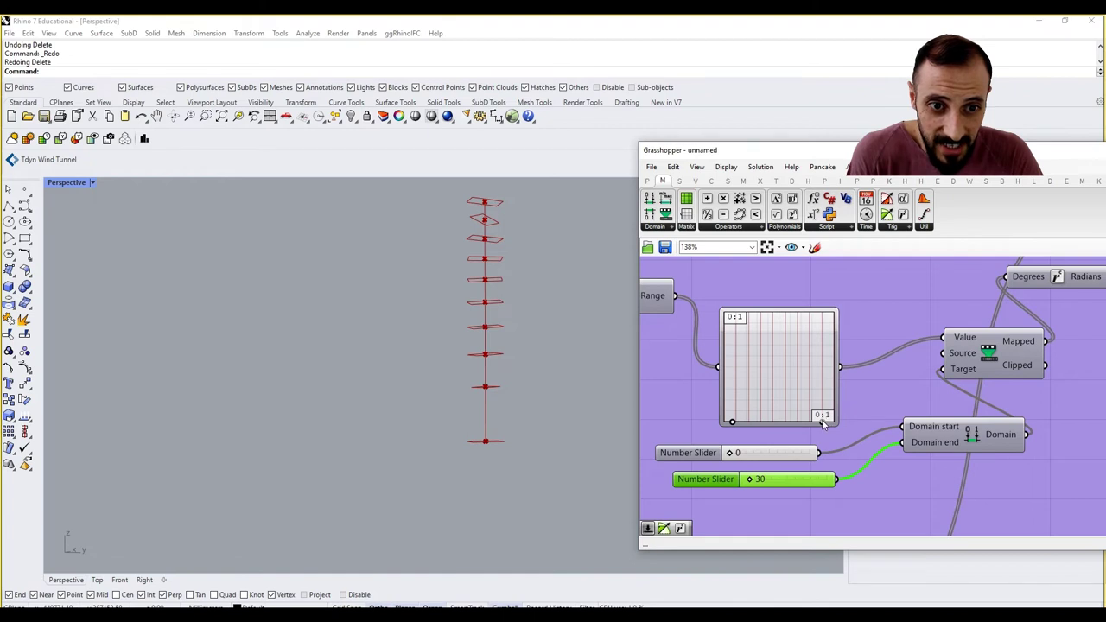
pyautogui.moveTo(824, 422); pyautogui.dragTo(826, 406)
pyautogui.moveTo(498, 275); pyautogui.dragTo(473, 350, button='right')
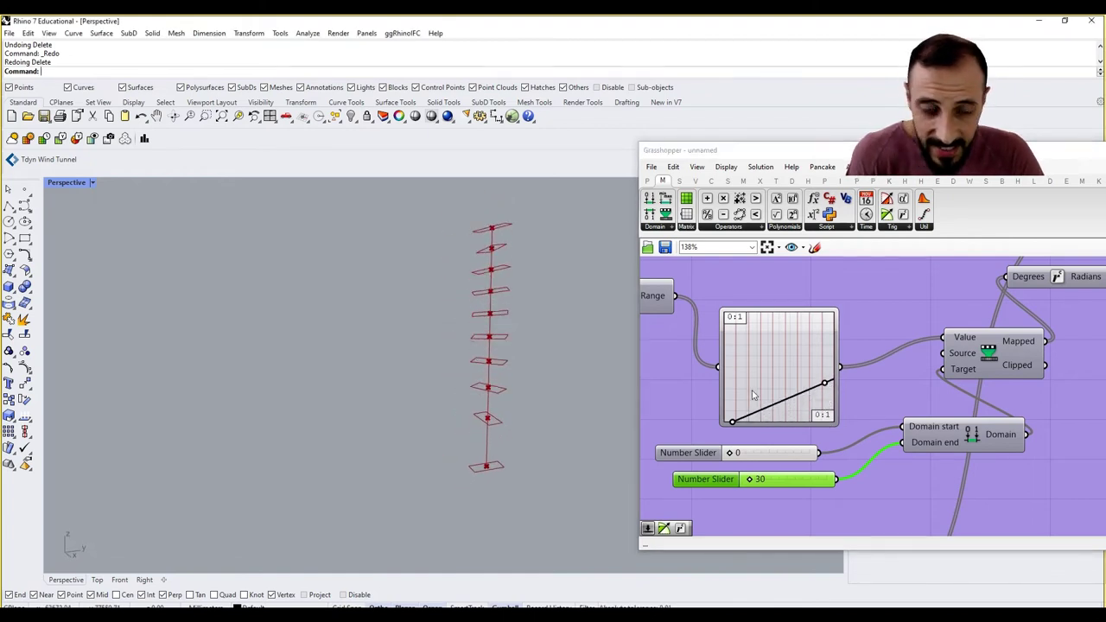
pyautogui.click(825, 383)
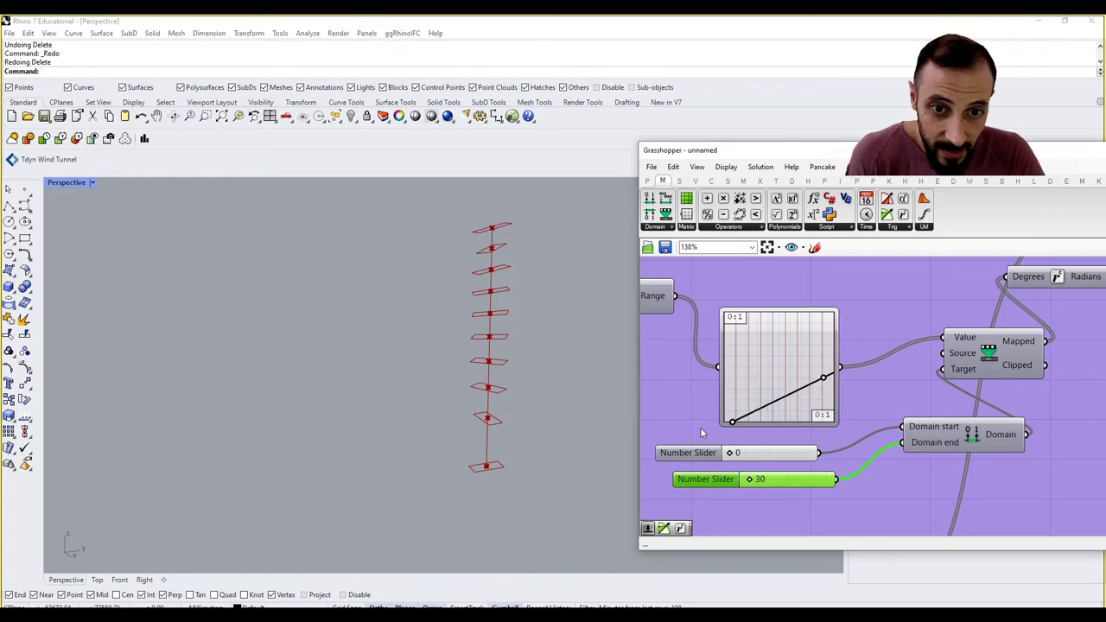
# Rename the copied group's XY Rotation Control label to "YZ Rotation Control".
pyautogui.scroll(-5, 878, 410)
pyautogui.scroll(3, 846, 358)
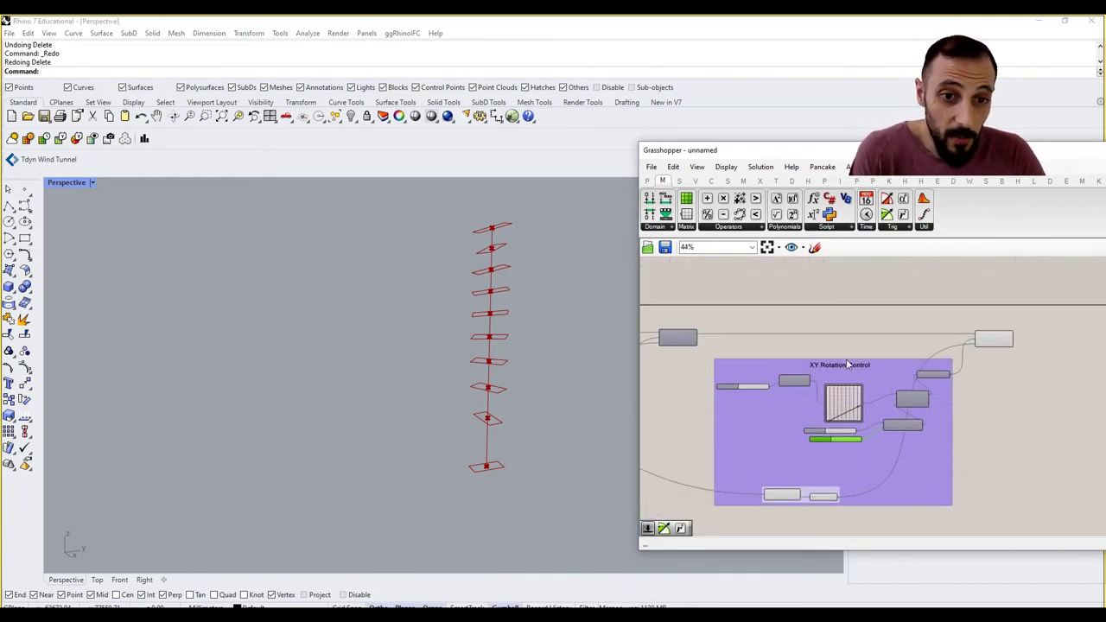
pyautogui.rightClick(748, 374)
pyautogui.click(759, 356)
pyautogui.scroll(2, 812, 376)
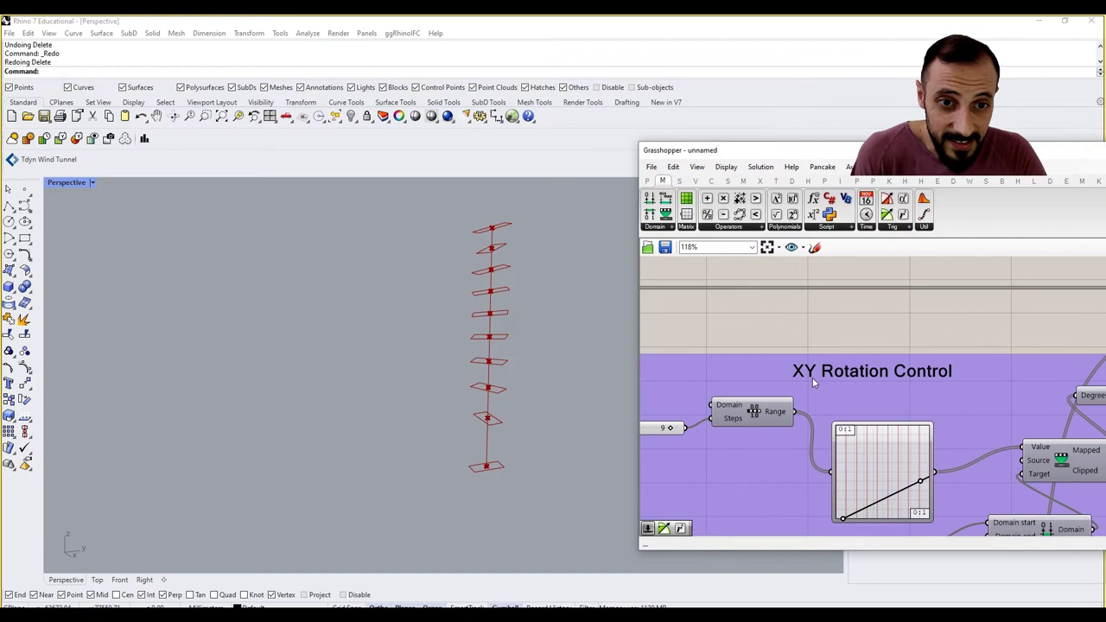
pyautogui.doubleClick(809, 372)
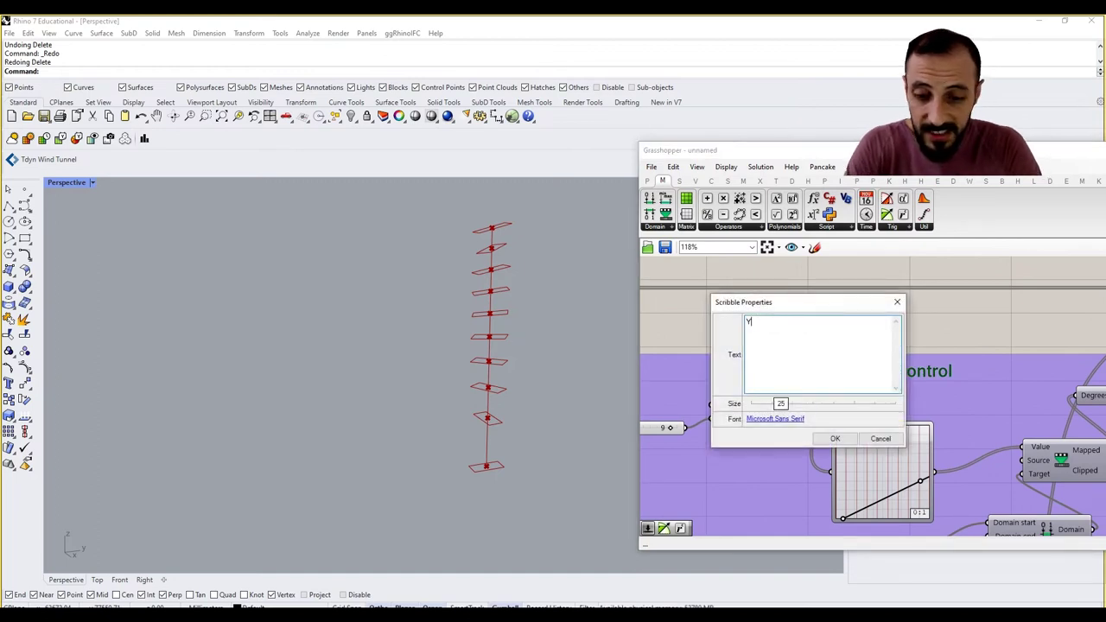
pyautogui.press('Escape')
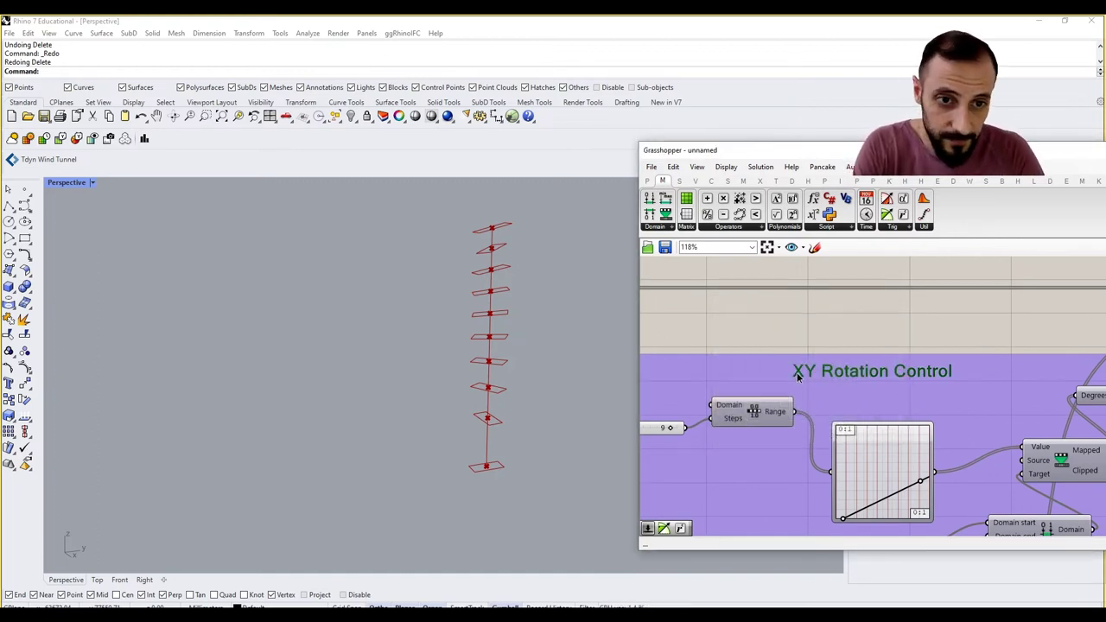
pyautogui.doubleClick(796, 373)
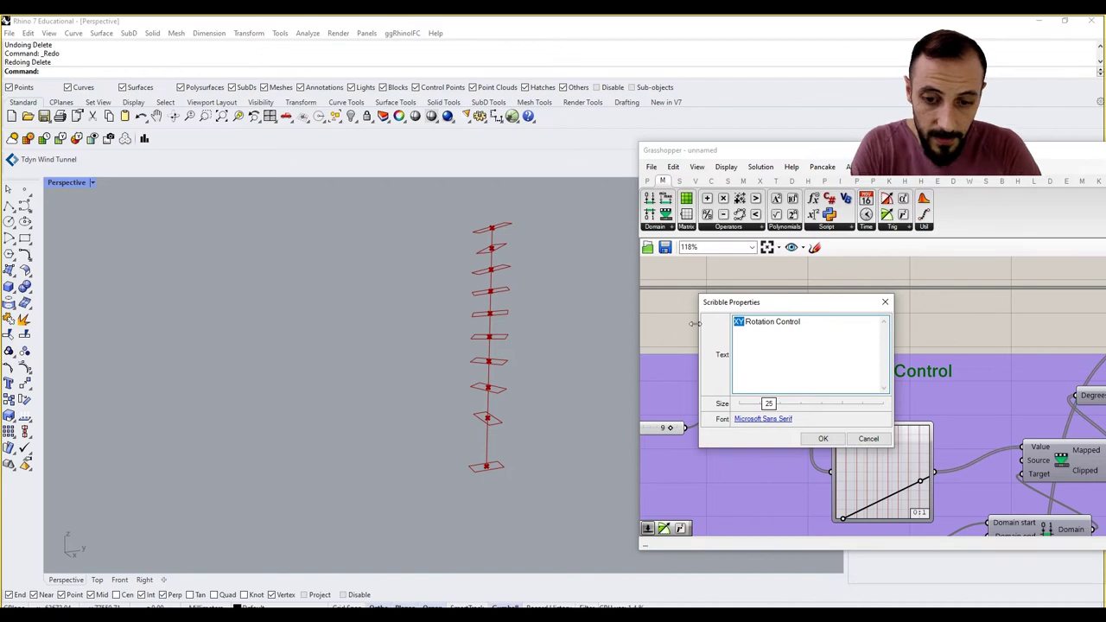
pyautogui.click(823, 438)
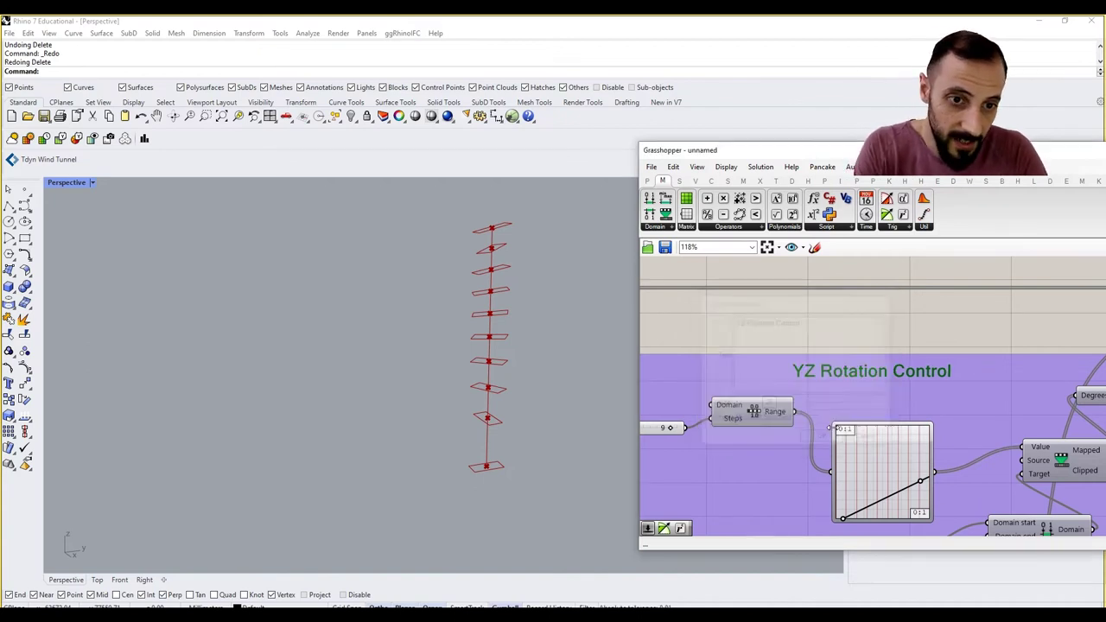
# Review the overall layout of the definition, from its base components to the YZ Rotation Control group.
pyautogui.scroll(-5, 855, 458)
pyautogui.scroll(-2, 870, 404)
pyautogui.moveTo(799, 410); pyautogui.dragTo(804, 421)
pyautogui.click(826, 423)
pyautogui.moveTo(898, 423); pyautogui.dragTo(941, 417, button='right')
pyautogui.scroll(-2, 940, 415)
pyautogui.scroll(6, 940, 419)
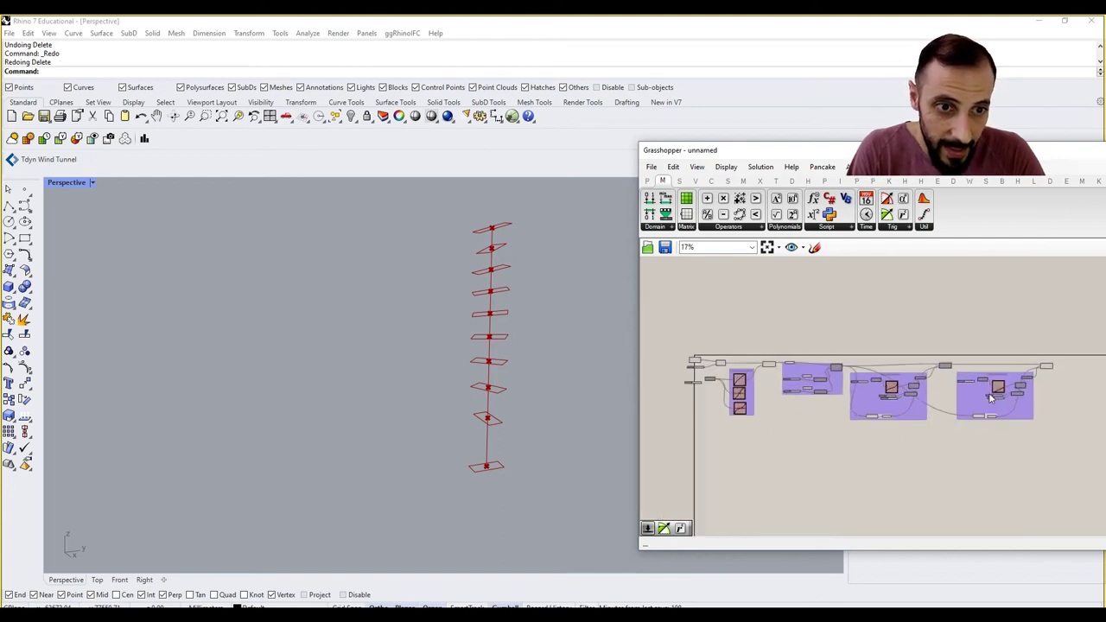
pyautogui.moveTo(786, 360); pyautogui.dragTo(734, 361, button='right')
pyautogui.moveTo(872, 382); pyautogui.dragTo(824, 383, button='right')
# Duplicate the whole YZ Rotation Control group with its components and place the copy beyond the second Rotate.
pyautogui.moveTo(983, 311); pyautogui.dragTo(688, 495)
pyautogui.moveTo(792, 472); pyautogui.dragTo(707, 455, button='right')
pyautogui.scroll(-4, 708, 447)
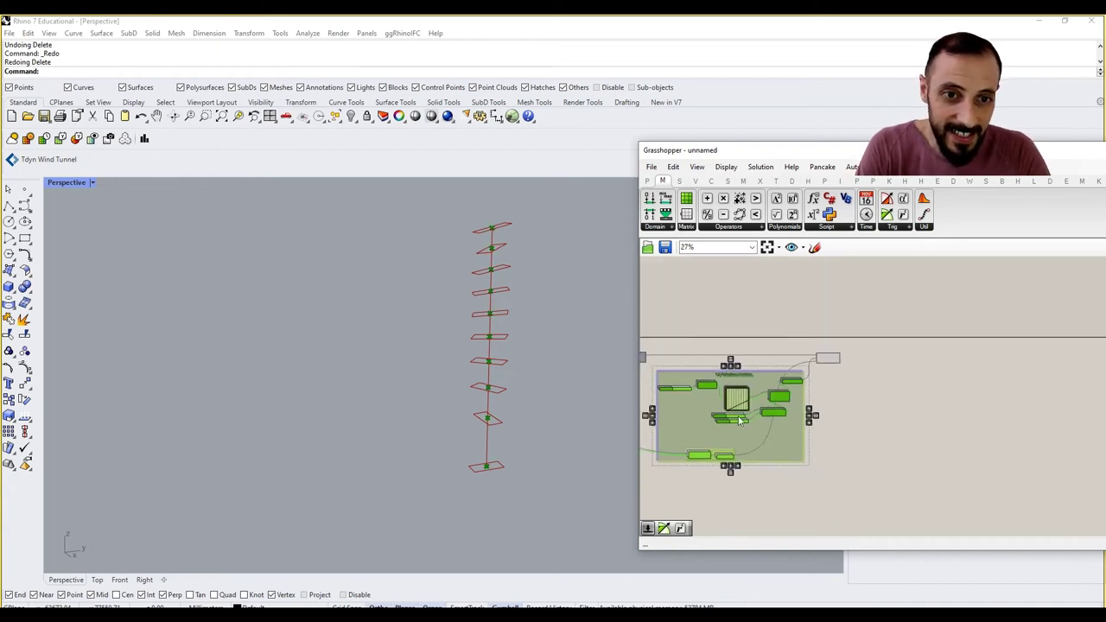
pyautogui.moveTo(740, 408); pyautogui.dragTo(937, 401)
pyautogui.scroll(2, 866, 369)
pyautogui.scroll(2, 865, 369)
pyautogui.click(864, 329)
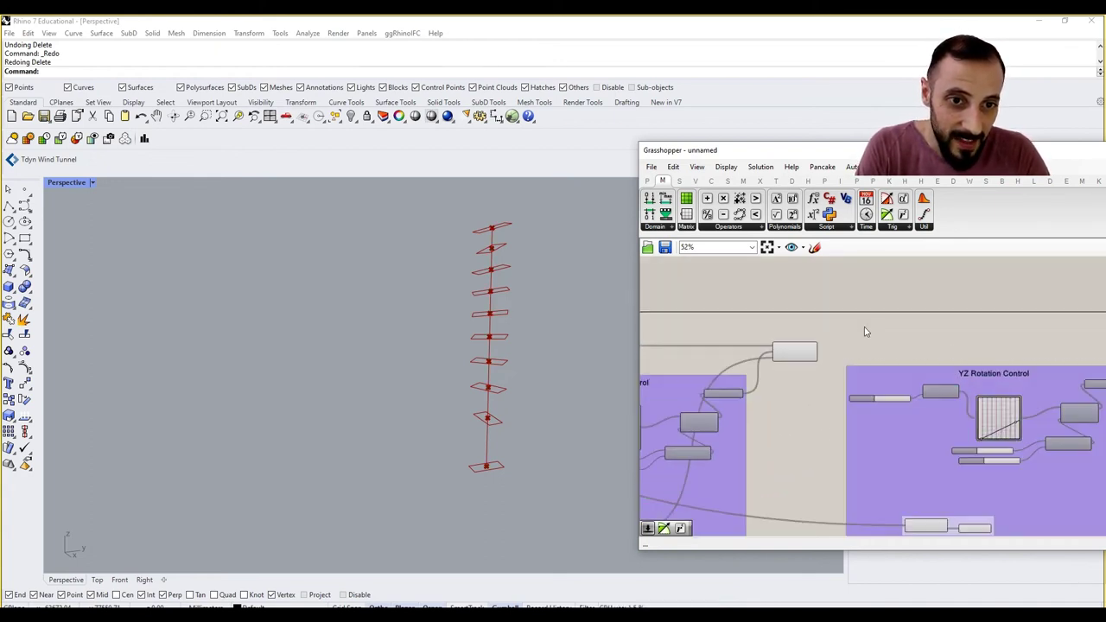
# Duplicate the second Rotate component and place the copy beyond the new control group.
pyautogui.moveTo(856, 330); pyautogui.dragTo(771, 342, button='right')
pyautogui.keyDown('alt'); pyautogui.moveTo(749, 342); pyautogui.dragTo(1102, 343); pyautogui.keyUp('alt')
pyautogui.moveTo(1069, 340); pyautogui.dragTo(1051, 340, button='right')
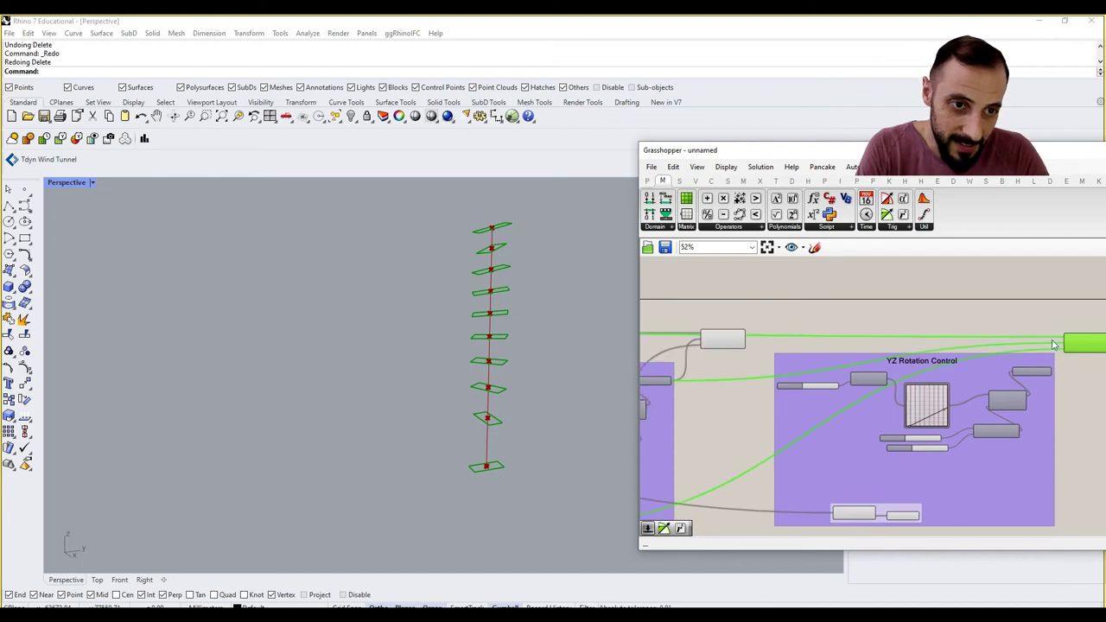
# Connect the second Rotate's Geometry output to the Geometry input of the third Rotate.
pyautogui.scroll(2, 792, 334)
pyautogui.click(734, 335)
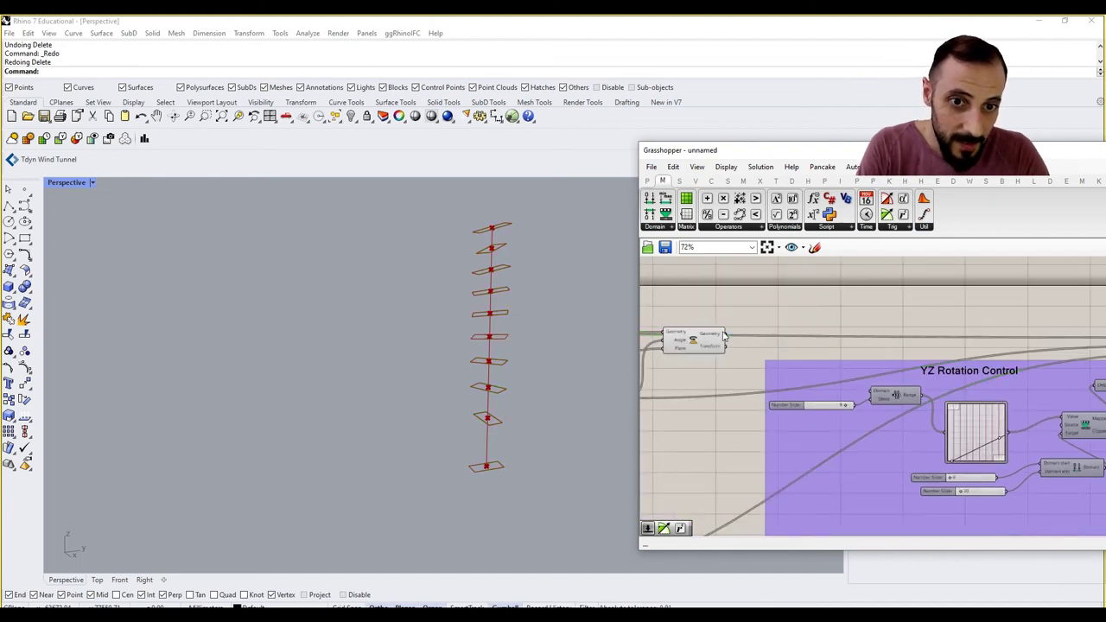
pyautogui.scroll(-4, 754, 336)
pyautogui.moveTo(724, 335); pyautogui.dragTo(1005, 332)
pyautogui.scroll(4, 928, 344)
pyautogui.moveTo(973, 344); pyautogui.dragTo(996, 328, button='right')
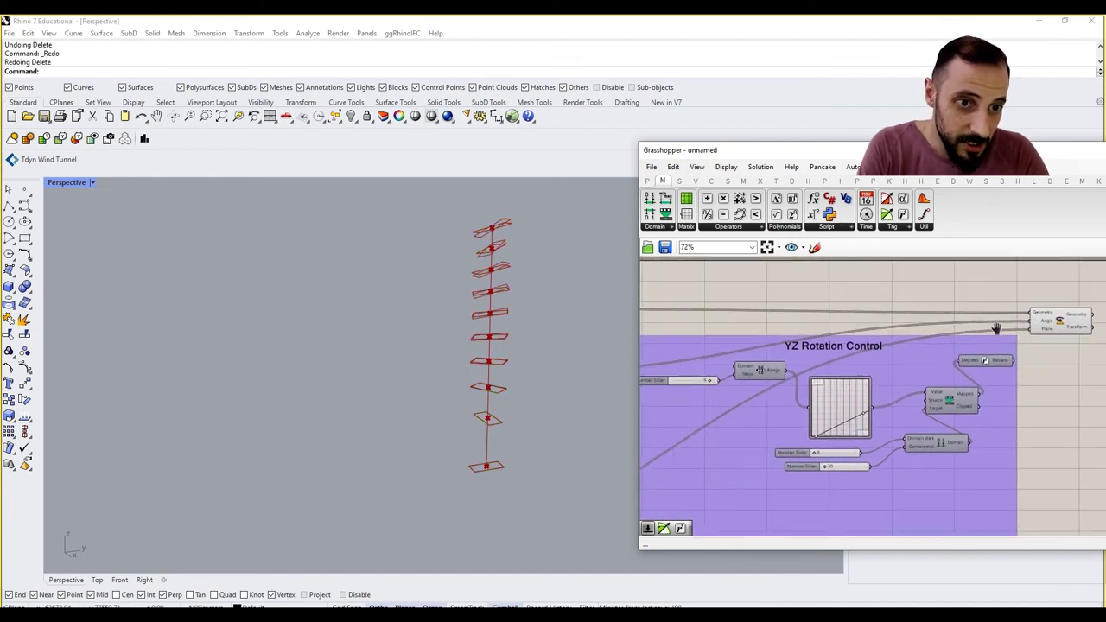
# Add an XZ Plane component below the newest group's YZ Plane and connect the Area's Centroid to its Origin.
pyautogui.scroll(-3, 1058, 277)
pyautogui.scroll(3, 899, 464)
pyautogui.doubleClick(899, 464)
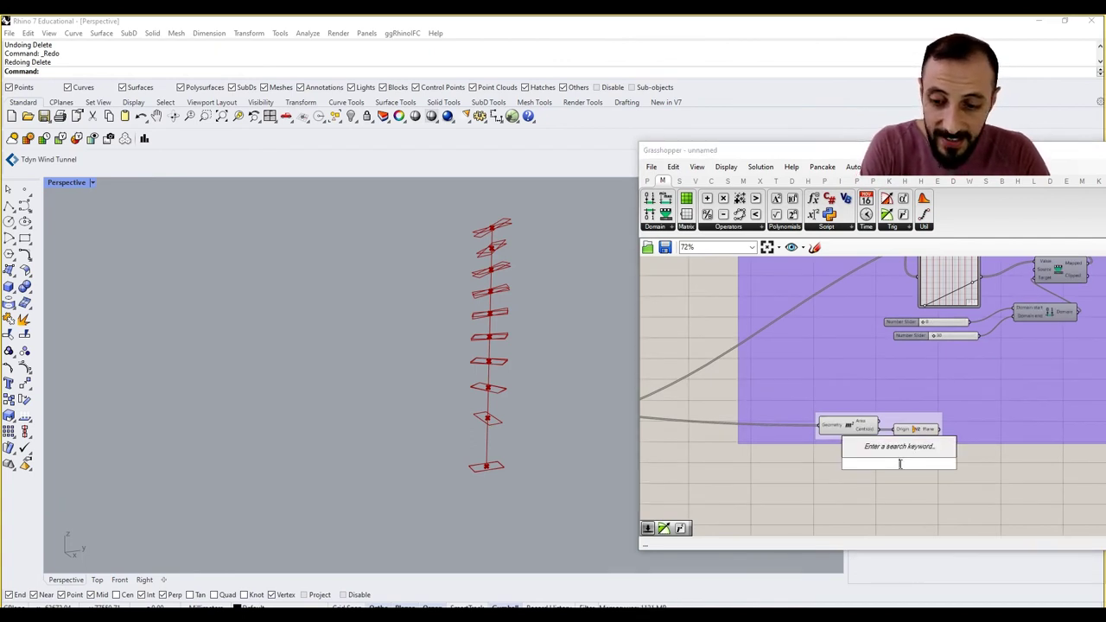
pyautogui.write('xz')
pyautogui.click(898, 452)
pyautogui.scroll(2, 899, 443)
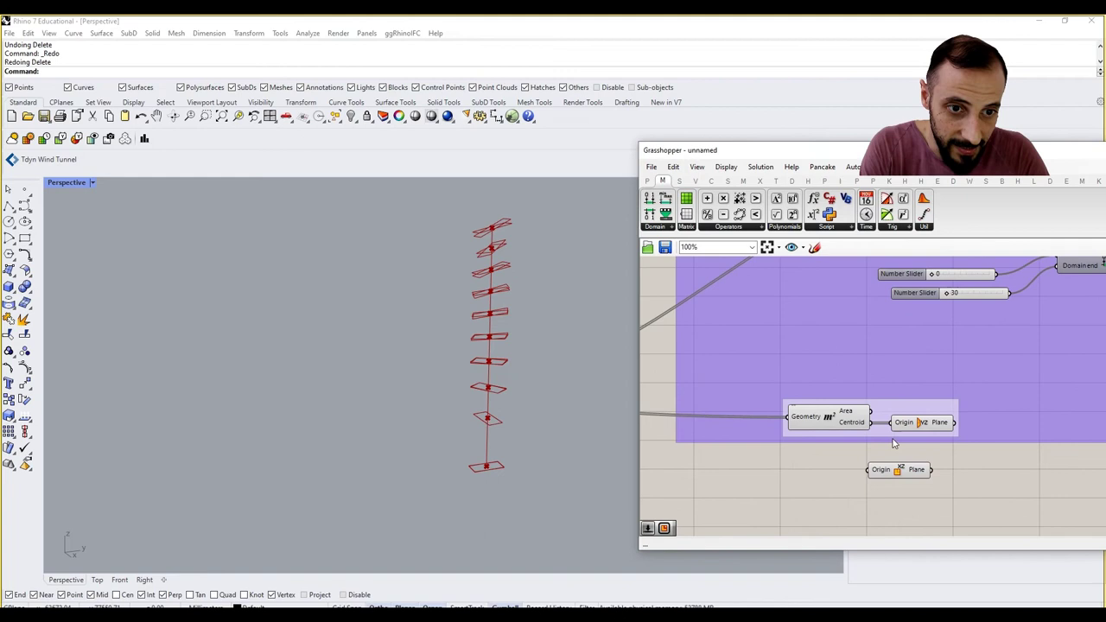
pyautogui.click(892, 470)
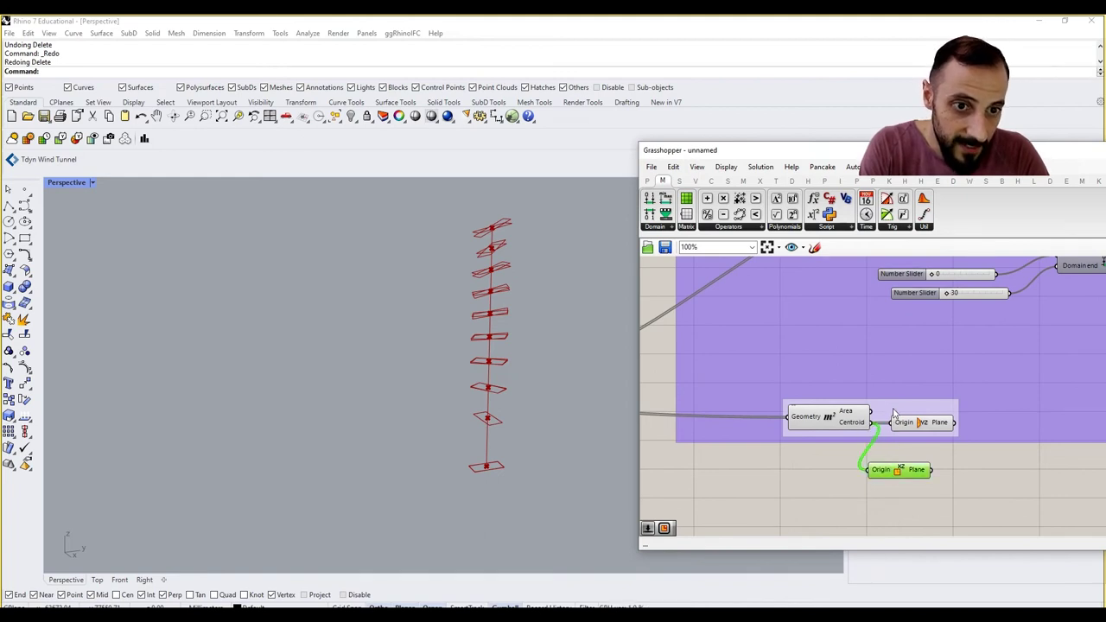
# Add the XZ Plane component to the Area group, delete the YZ Plane, and move the XZ Plane into its place.
pyautogui.rightClick(895, 413)
pyautogui.click(924, 492)
pyautogui.click(918, 427)
pyautogui.press('Delete')
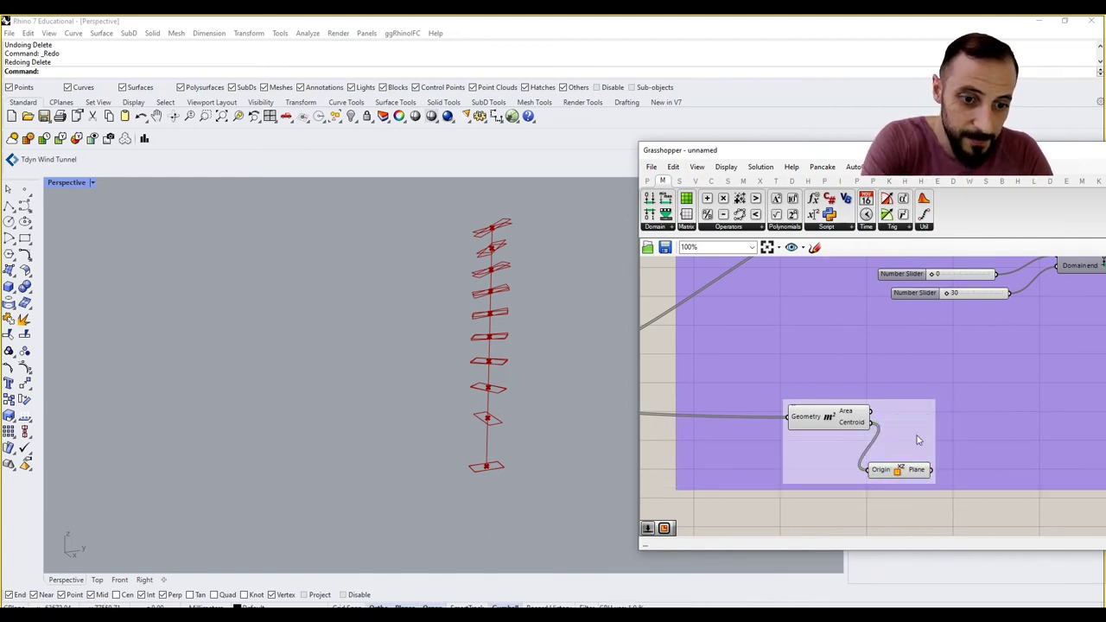
pyautogui.moveTo(920, 469); pyautogui.dragTo(950, 430)
# Connect the XZ Plane output to the third Rotate's Plane input and the newest Graph Mapper's output to its Angle input.
pyautogui.scroll(-5, 959, 424)
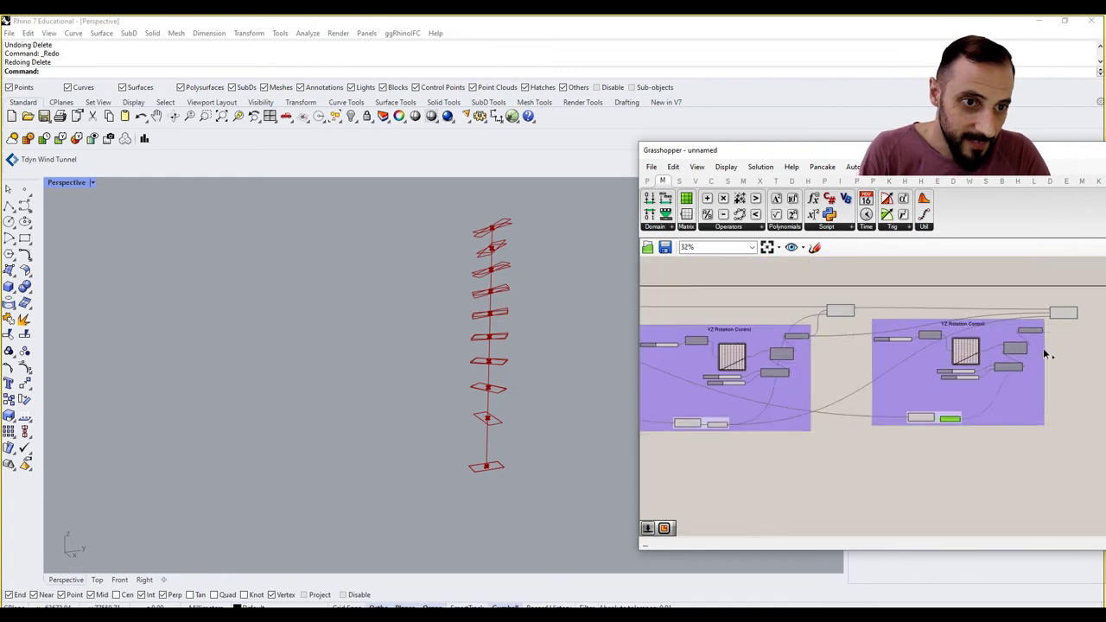
pyautogui.scroll(4, 1043, 347)
pyautogui.moveTo(1038, 309); pyautogui.dragTo(1042, 310)
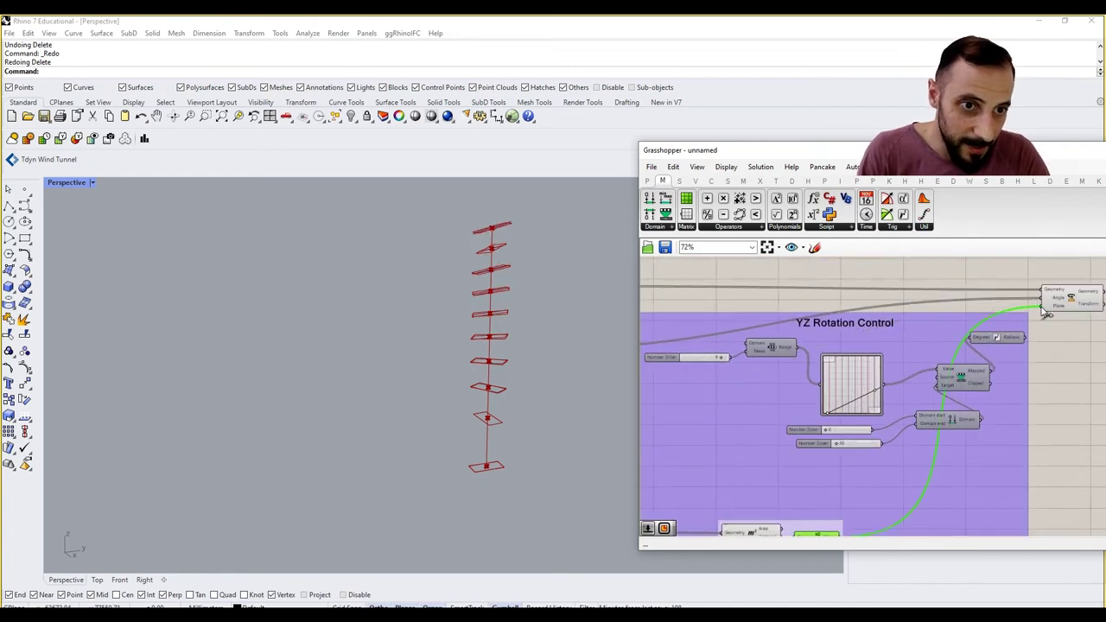
pyautogui.moveTo(940, 365); pyautogui.dragTo(906, 405, button='right')
pyautogui.scroll(-1, 995, 378)
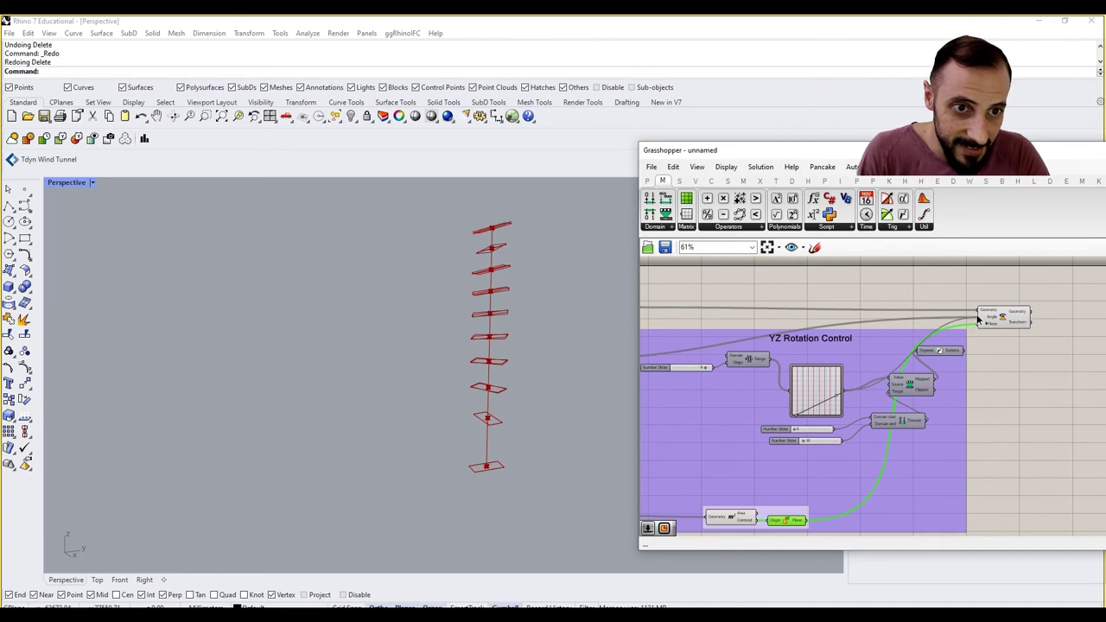
pyautogui.moveTo(978, 319); pyautogui.dragTo(979, 319)
# Turn off the preview of the second Rotate component.
pyautogui.moveTo(803, 376); pyautogui.dragTo(860, 401, button='right')
pyautogui.scroll(-1, 987, 391)
pyautogui.click(801, 335)
pyautogui.rightClick(801, 335)
pyautogui.click(816, 318)
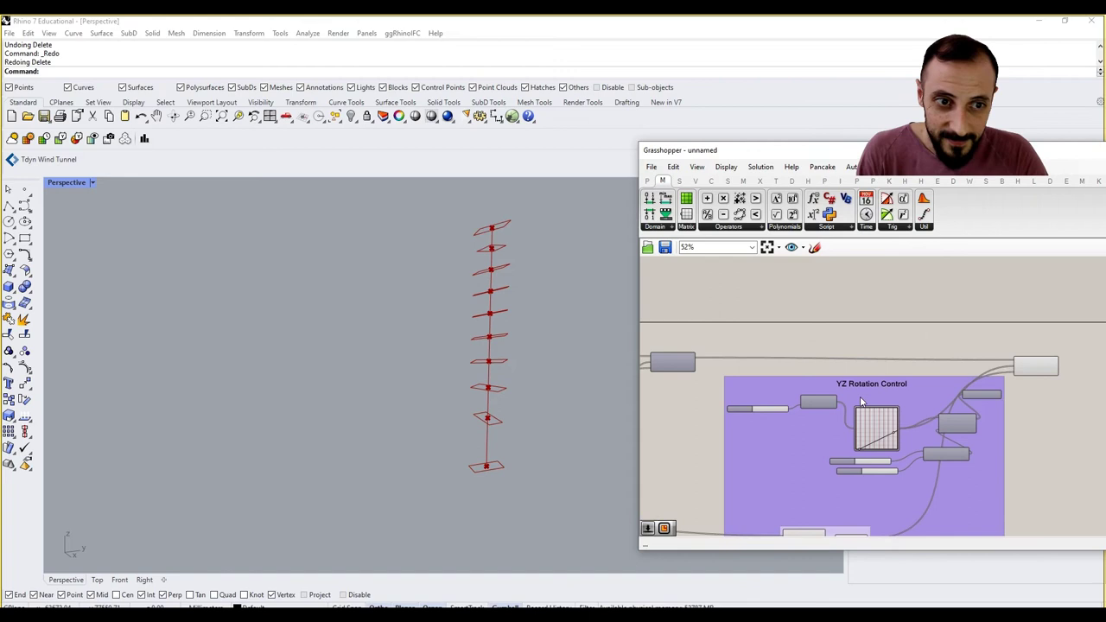
# Highlight the third Rotate's rectangles and lower the end handle of the linear graph in the newest control group's Graph Mapper.
pyautogui.scroll(3, 1031, 388)
pyautogui.click(968, 361)
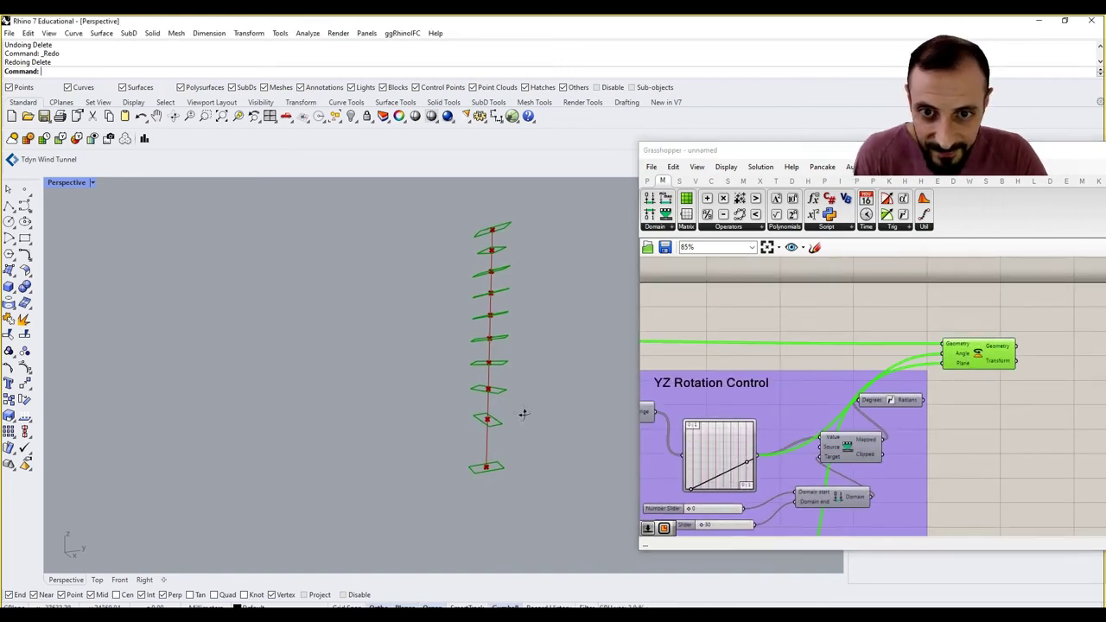
pyautogui.moveTo(520, 408); pyautogui.dragTo(536, 415, button='right')
pyautogui.rightClick(679, 393)
pyautogui.moveTo(774, 326); pyautogui.dragTo(782, 300, button='right')
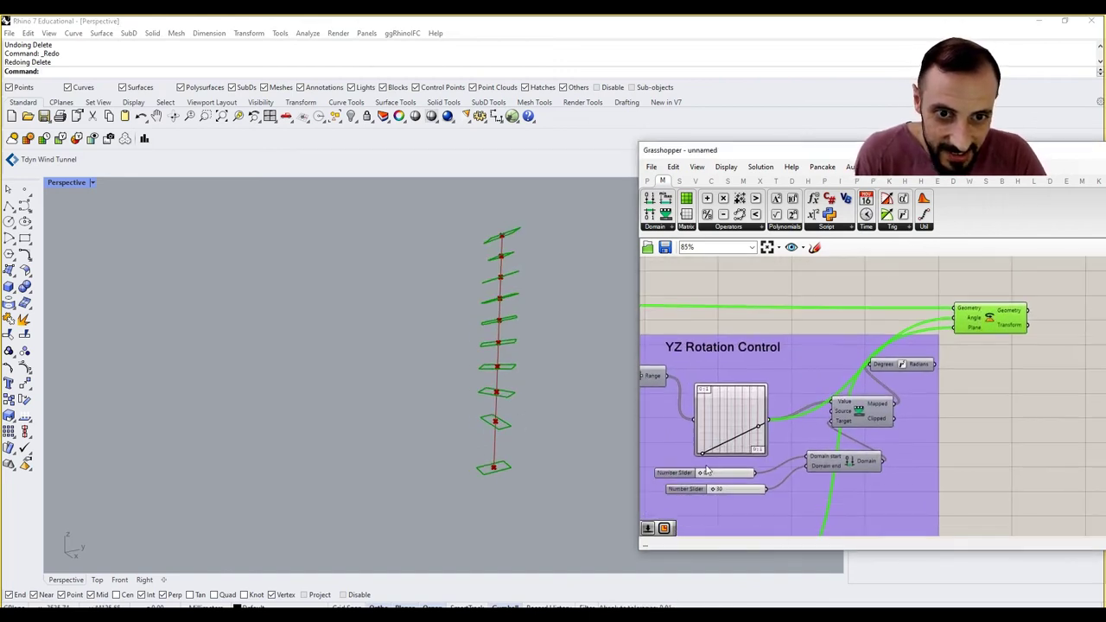
pyautogui.scroll(3, 702, 458)
pyautogui.moveTo(702, 455)
pyautogui.mouseDown()
pyautogui.moveTo(690, 363)
pyautogui.moveTo(694, 453)
pyautogui.mouseUp()
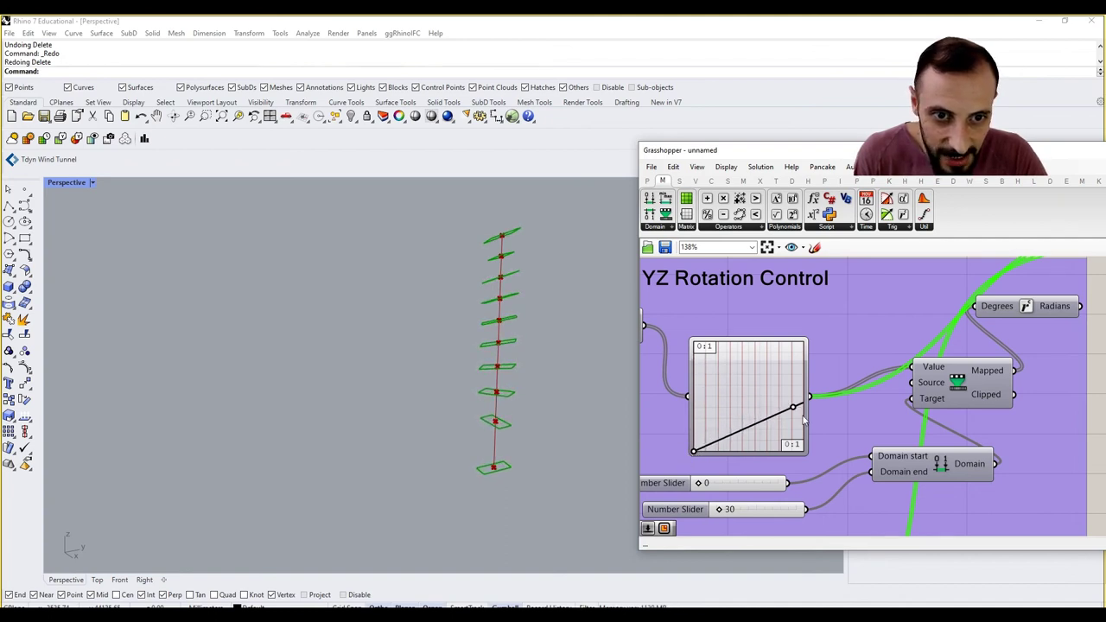
pyautogui.moveTo(796, 412); pyautogui.dragTo(796, 429)
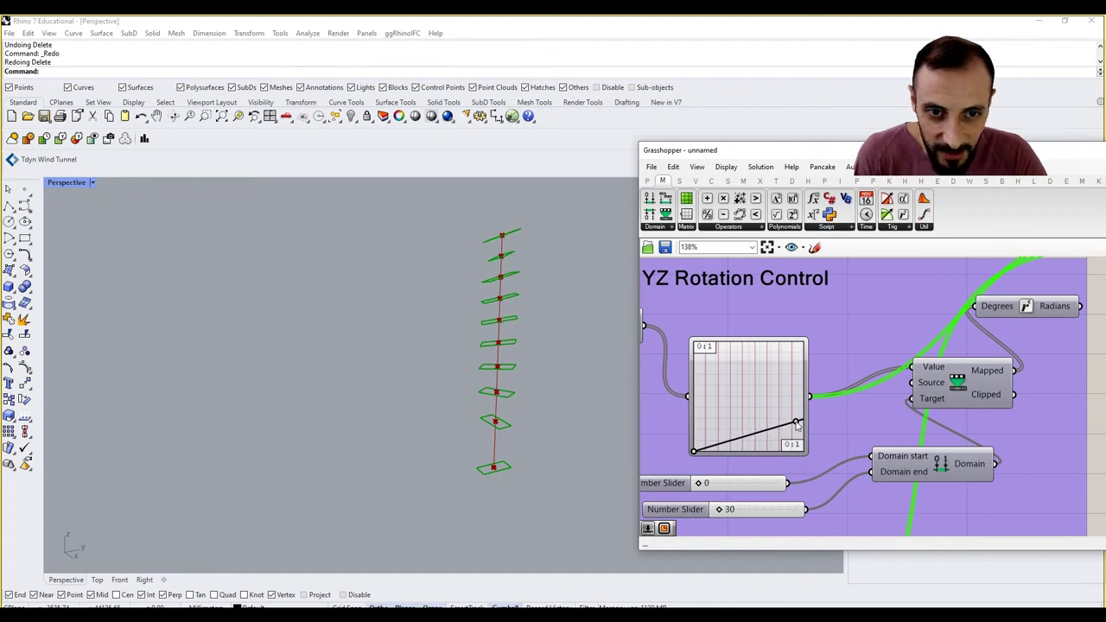
# Review the definition from the last rotation group back through XY Rotation Control to the Rectangle component.
pyautogui.scroll(-10, 797, 423)
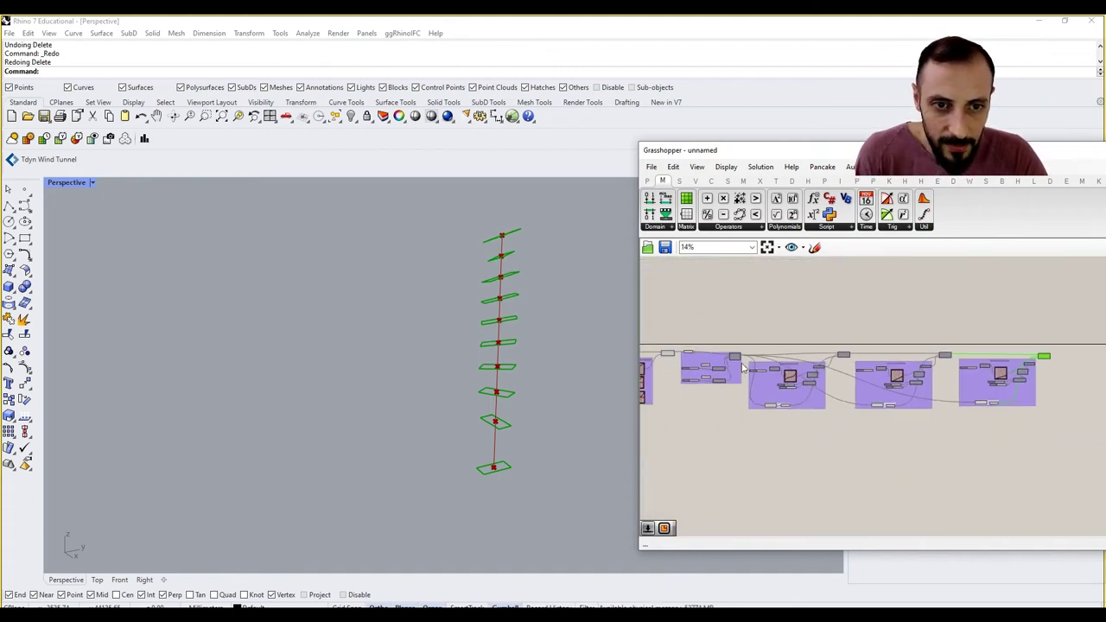
pyautogui.scroll(6, 859, 341)
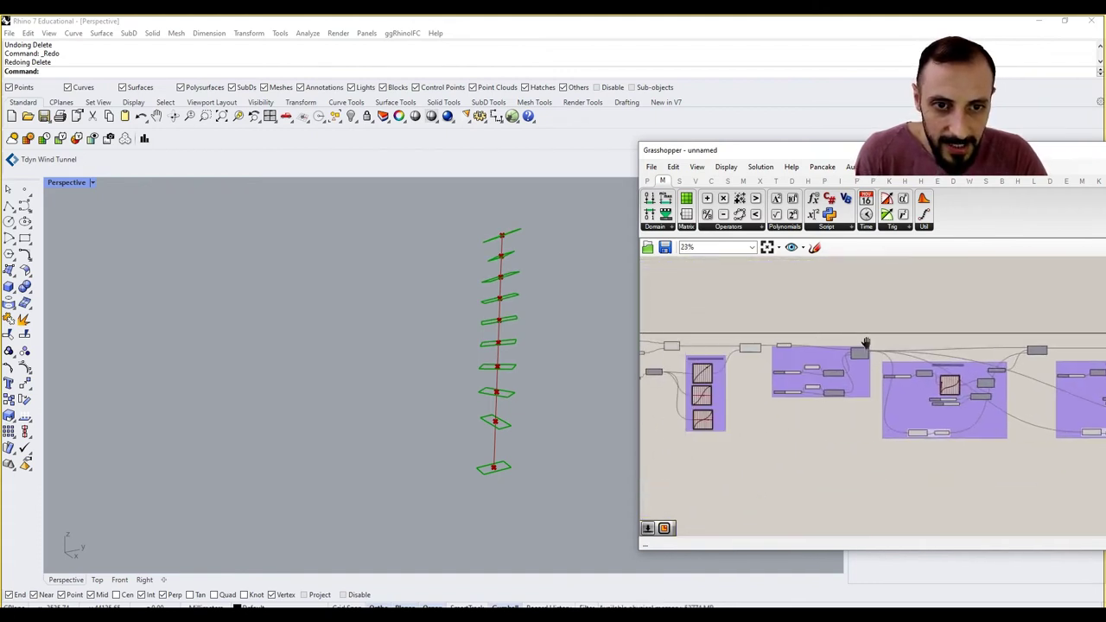
pyautogui.click(800, 320)
pyautogui.scroll(4, 778, 336)
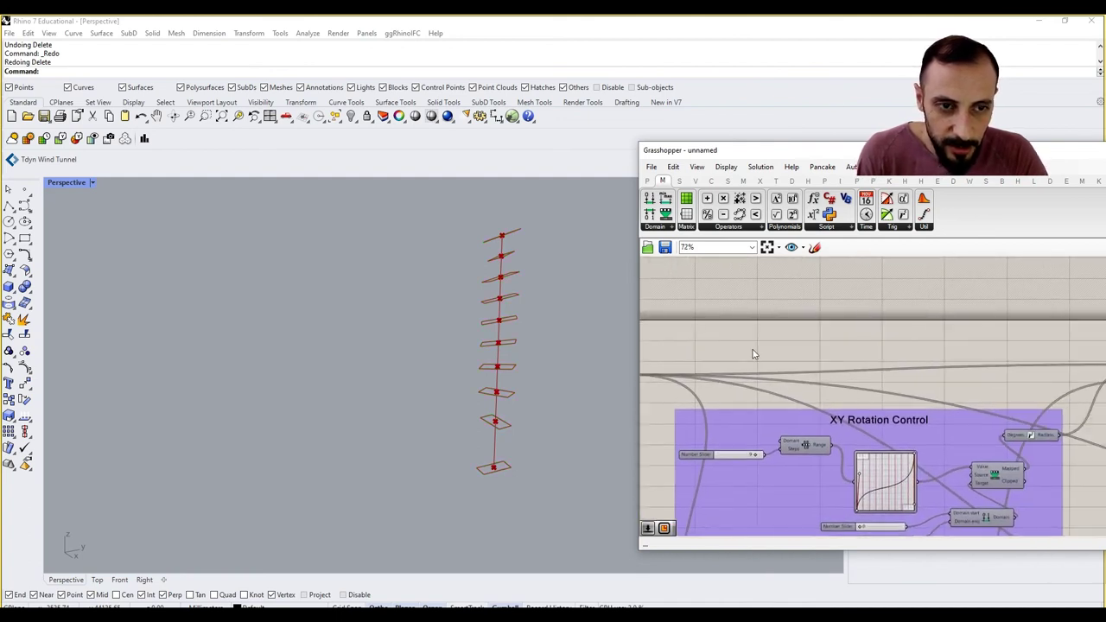
pyautogui.moveTo(941, 347); pyautogui.dragTo(734, 334, button='right')
pyautogui.moveTo(808, 333); pyautogui.dragTo(918, 336, button='right')
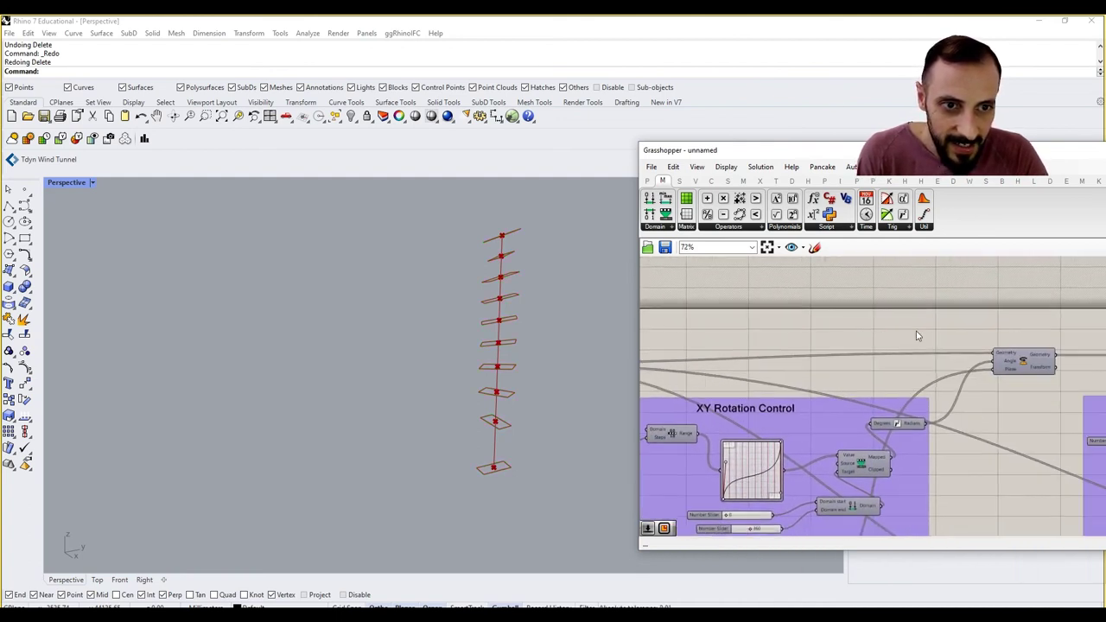
pyautogui.moveTo(754, 337); pyautogui.dragTo(901, 314, button='right')
pyautogui.moveTo(743, 317)
pyautogui.mouseDown(button='right')
pyautogui.moveTo(872, 317)
pyautogui.moveTo(813, 322)
pyautogui.mouseUp(button='right')
pyautogui.moveTo(949, 334); pyautogui.dragTo(793, 329, button='right')
pyautogui.moveTo(1013, 336)
pyautogui.mouseDown(button='right')
pyautogui.moveTo(835, 334)
pyautogui.moveTo(998, 335)
pyautogui.mouseUp(button='right')
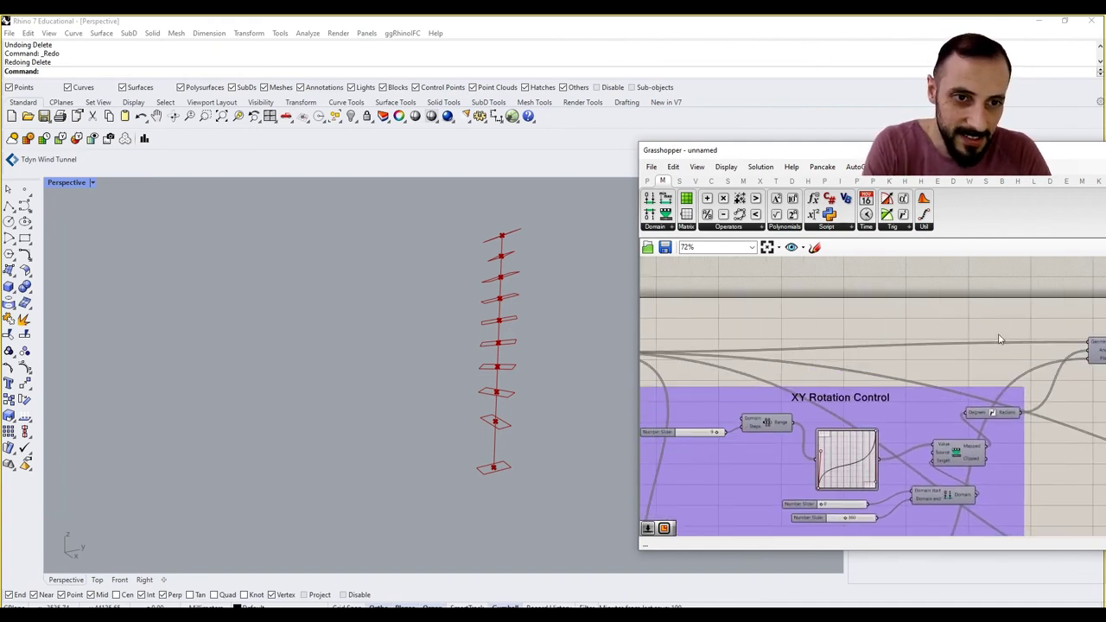
pyautogui.moveTo(885, 337); pyautogui.dragTo(990, 339, button='right')
pyautogui.moveTo(716, 331); pyautogui.dragTo(807, 333, button='right')
pyautogui.scroll(2, 807, 332)
pyautogui.doubleClick(843, 311)
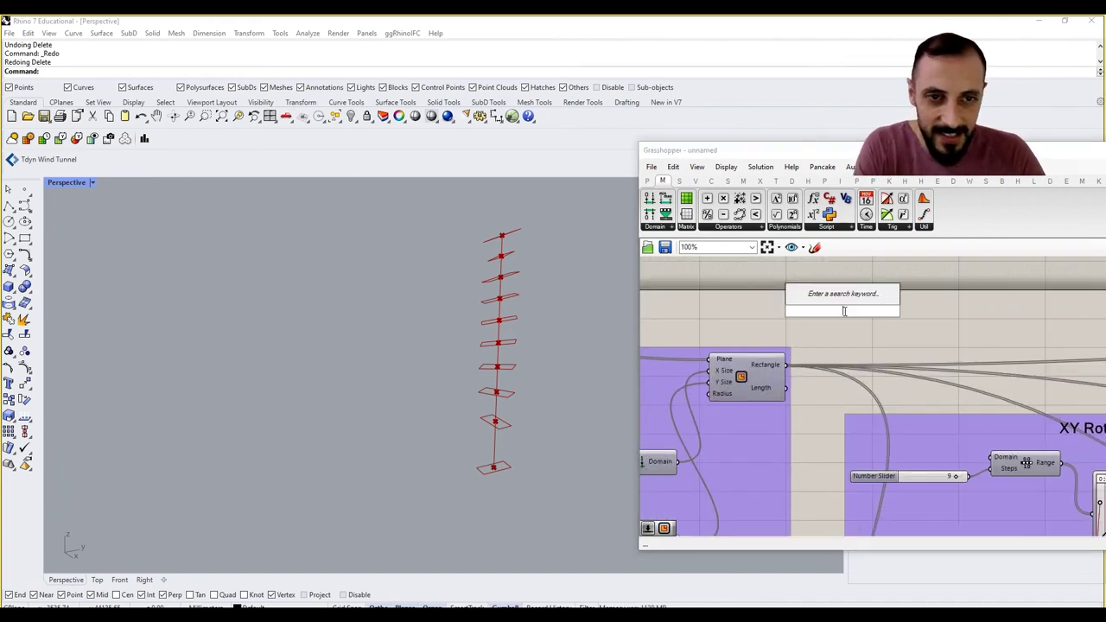
pyautogui.press('Escape')
pyautogui.moveTo(747, 341); pyautogui.dragTo(942, 330, button='right')
pyautogui.scroll(-2, 943, 330)
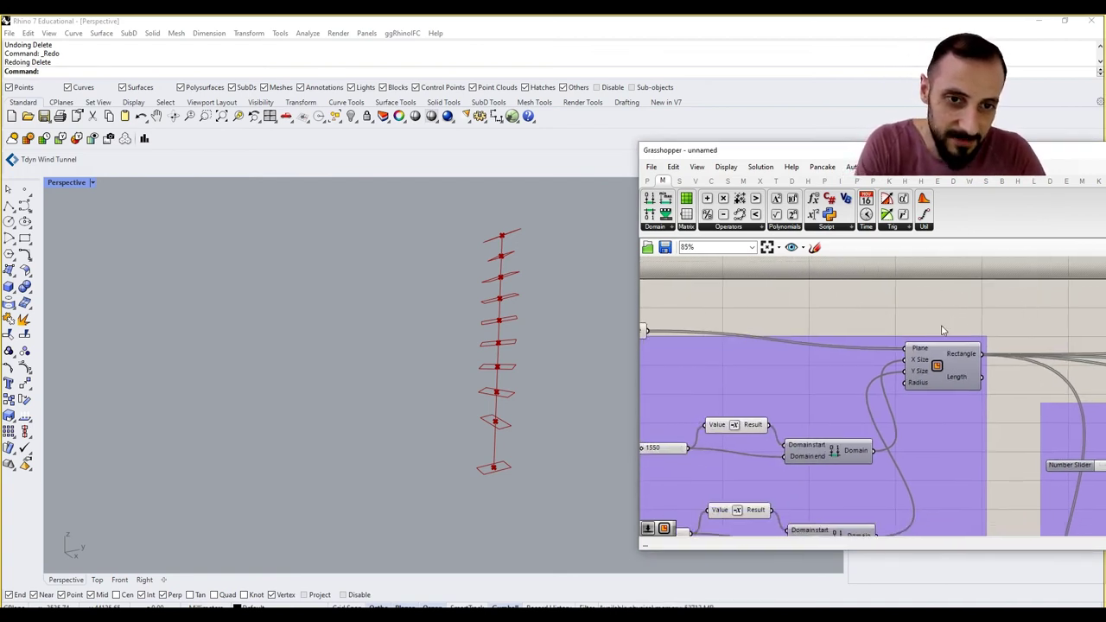
# Preview the unrotated base rectangles from the Rectangle component for comparison and hide them again.
pyautogui.click(942, 355)
pyautogui.middleClick(936, 290)
pyautogui.click(953, 299)
pyautogui.click(931, 297)
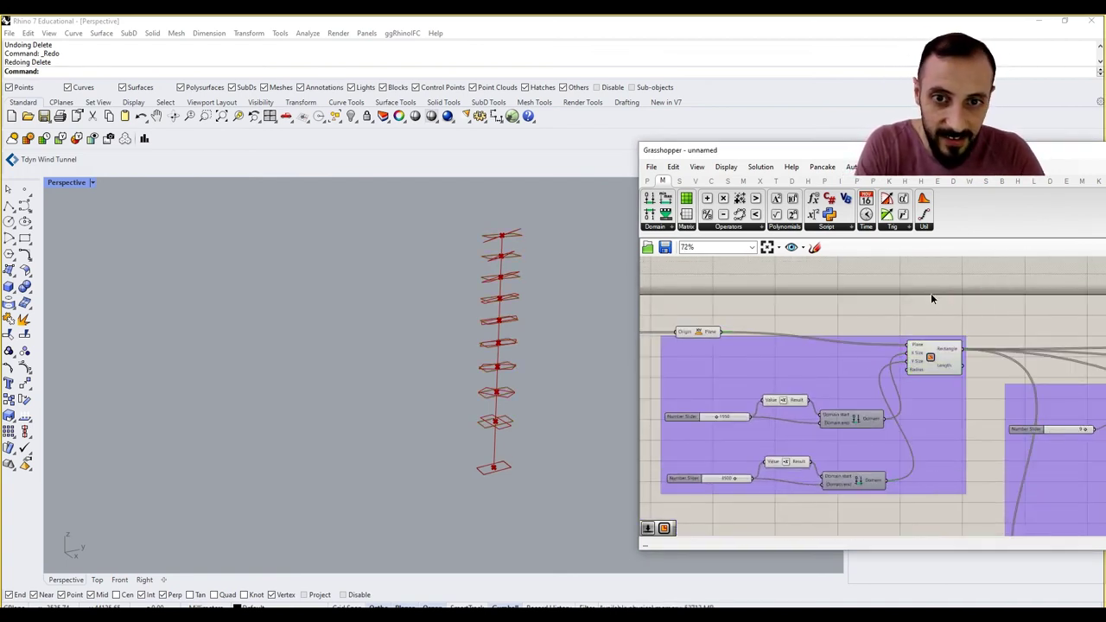
pyautogui.moveTo(534, 328); pyautogui.dragTo(494, 380, button='right')
pyautogui.click(924, 355)
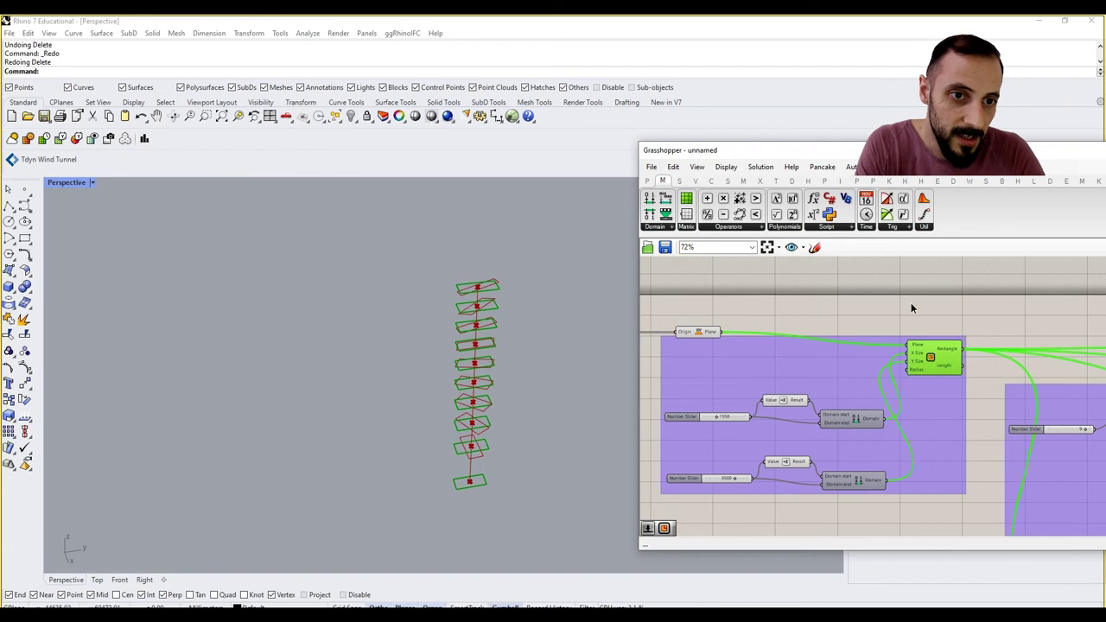
pyautogui.middleClick(911, 304)
pyautogui.click(926, 323)
# Add a Dash Pattern component above the Rectangle component and connect the Rectangle output to its Curve input.
pyautogui.doubleClick(932, 308)
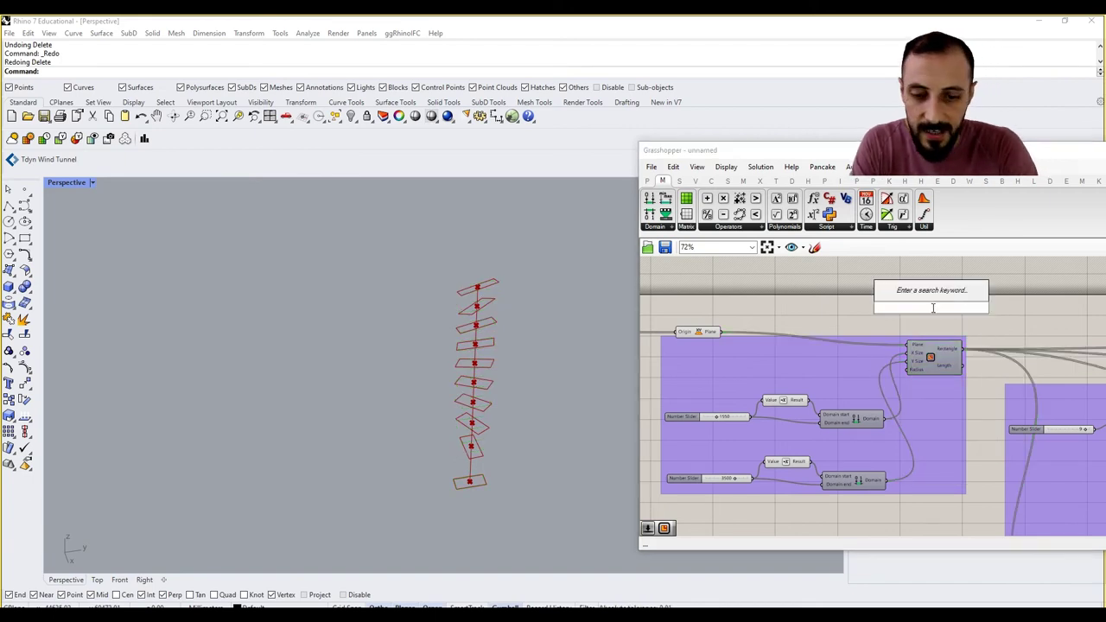
pyautogui.write('dash')
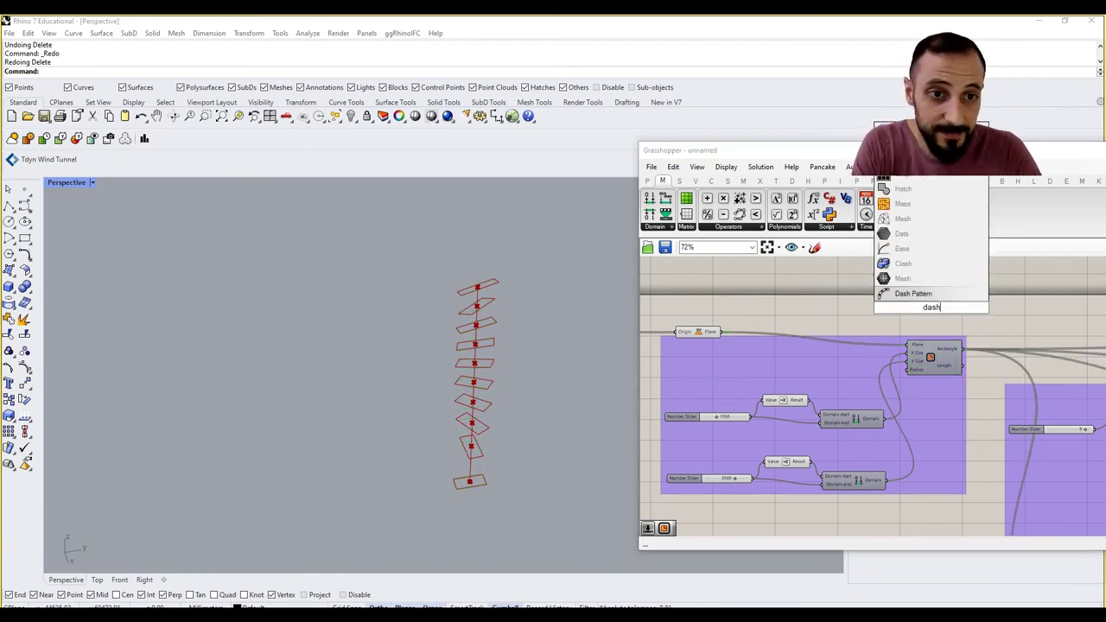
pyautogui.click(908, 298)
pyautogui.scroll(3, 974, 366)
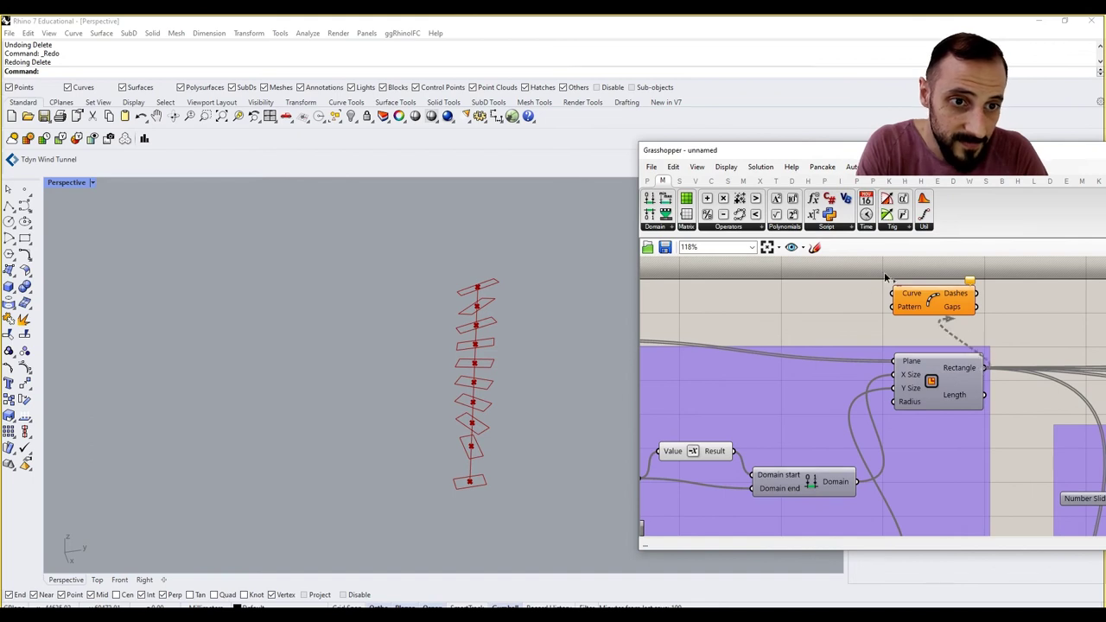
pyautogui.moveTo(885, 277); pyautogui.dragTo(873, 308)
# Add a number slider of 50, connect it to the Dash Pattern's Pattern input, and inspect the dashes up close.
pyautogui.doubleClick(796, 312)
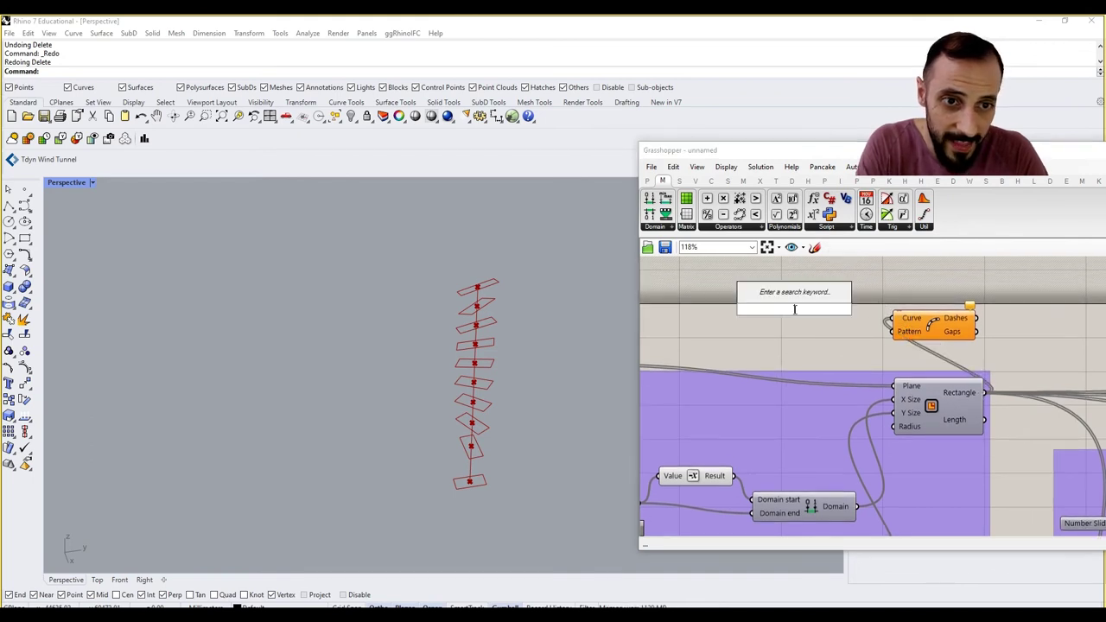
pyautogui.write('50')
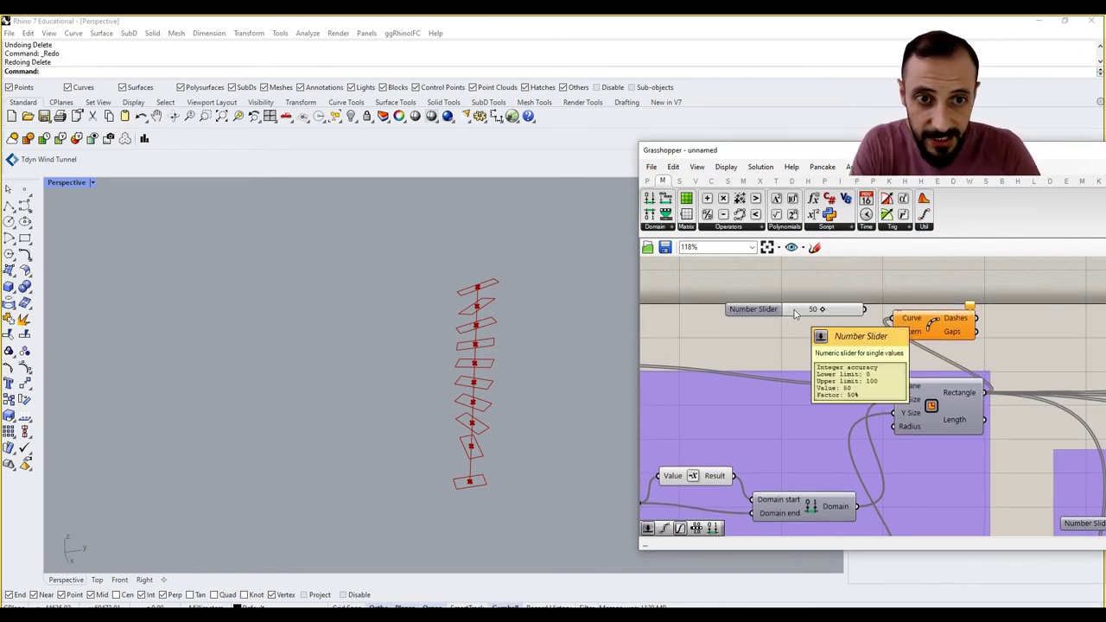
pyautogui.press('Return')
pyautogui.scroll(1, 874, 308)
pyautogui.moveTo(921, 353); pyautogui.dragTo(921, 350)
pyautogui.click(934, 337)
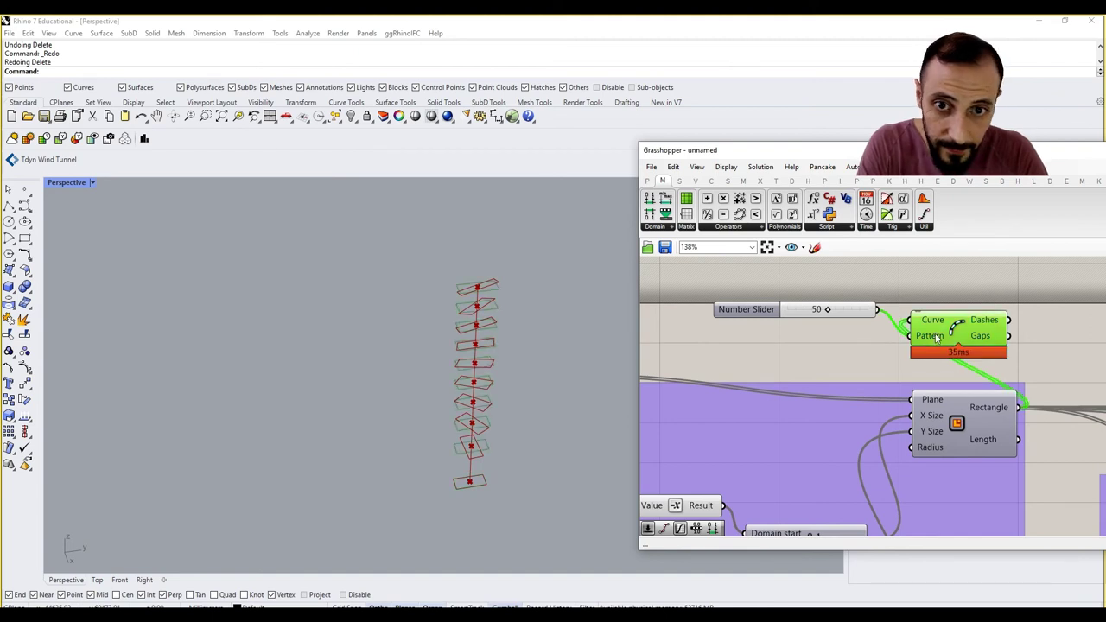
pyautogui.moveTo(523, 320); pyautogui.dragTo(535, 322, button='right')
pyautogui.click(644, 325)
pyautogui.scroll(5, 483, 296)
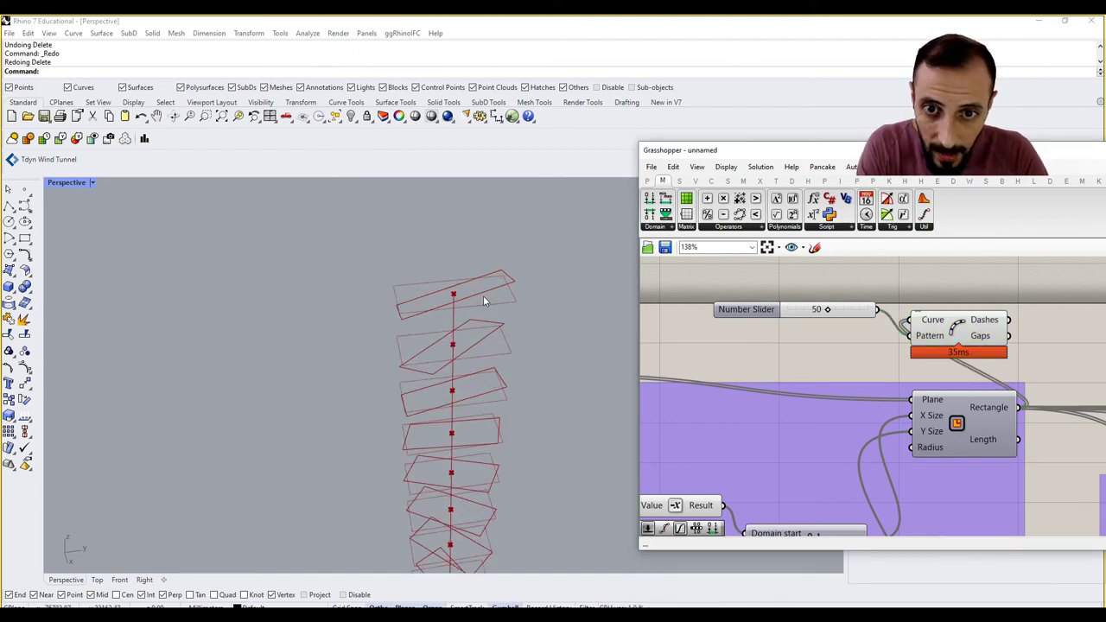
pyautogui.moveTo(894, 335); pyautogui.dragTo(842, 338, button='right')
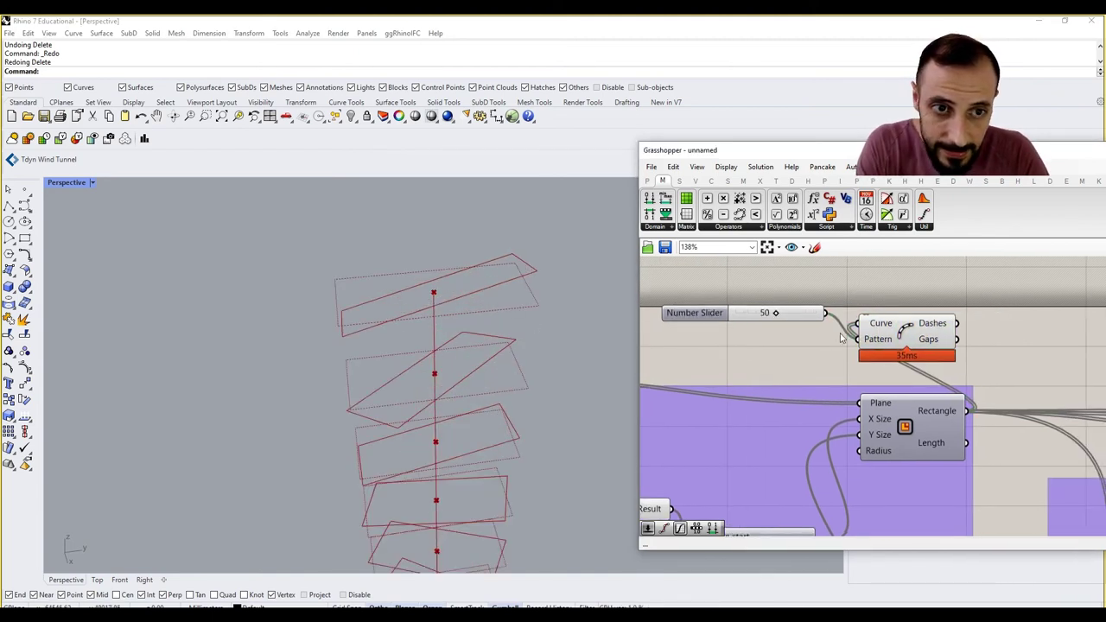
# Add a Custom Preview component, feed the Dashes output into its Geometry input, and hide the Dash Pattern's own preview.
pyautogui.doubleClick(1011, 276)
pyautogui.write('previ')
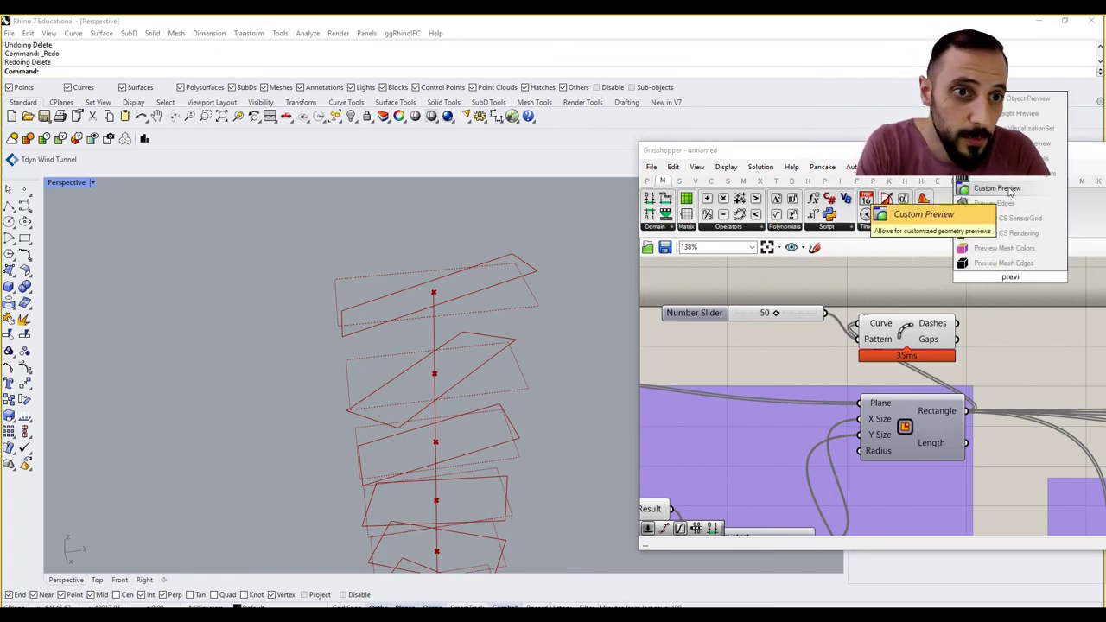
pyautogui.click(996, 188)
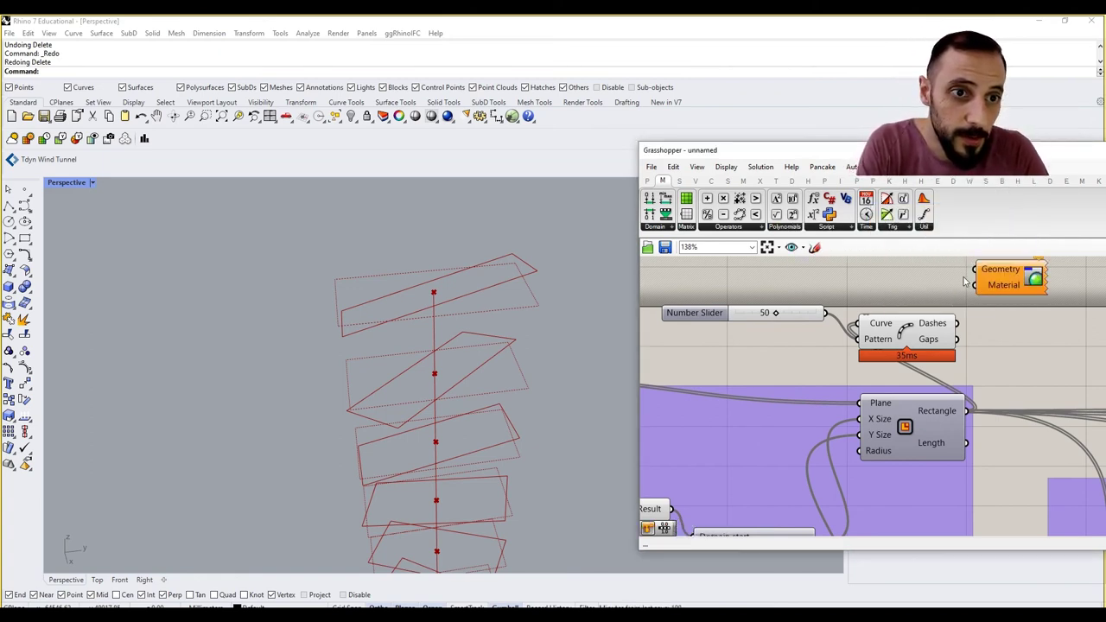
pyautogui.moveTo(916, 284); pyautogui.dragTo(752, 344)
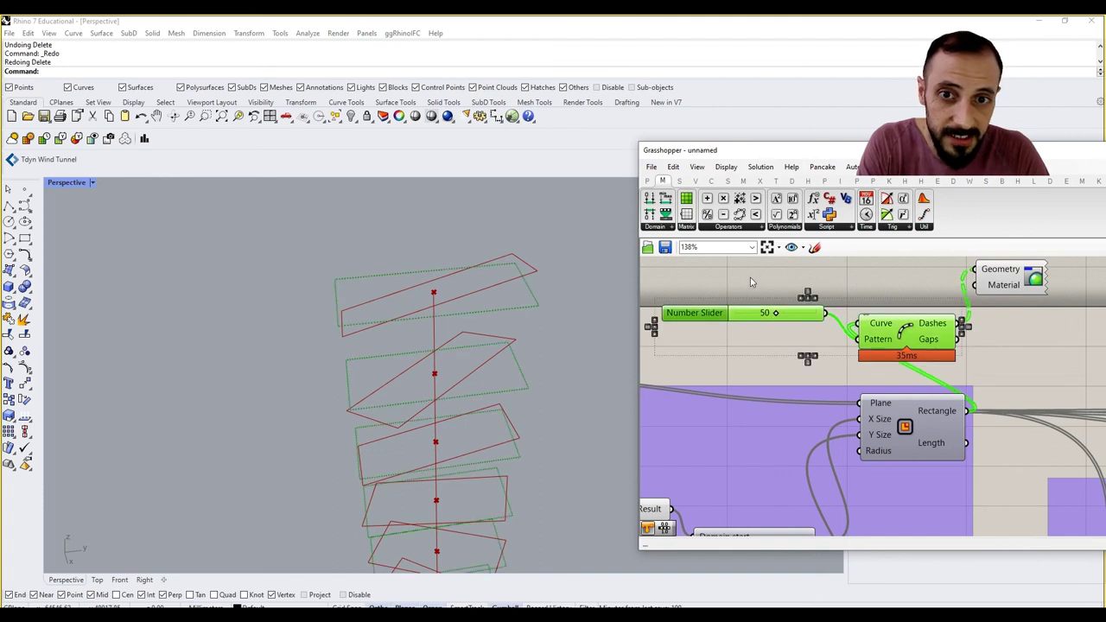
pyautogui.rightClick(751, 282)
pyautogui.click(803, 288)
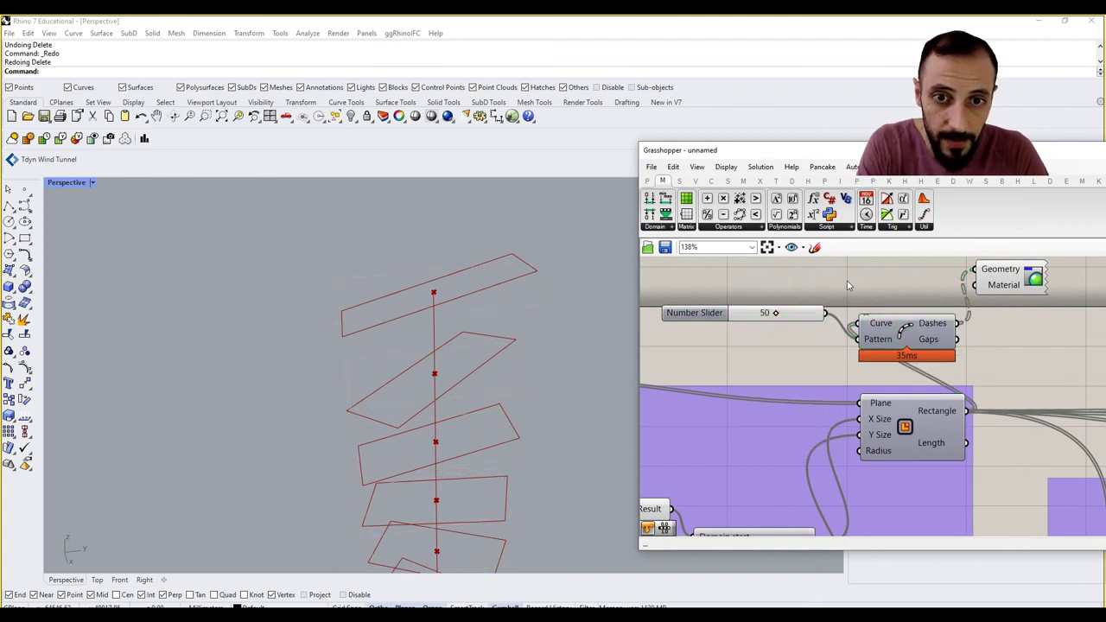
# Try a dash length of 100, and replace that slider with a new 250 slider connected to the Pattern input.
pyautogui.moveTo(779, 317); pyautogui.dragTo(818, 318)
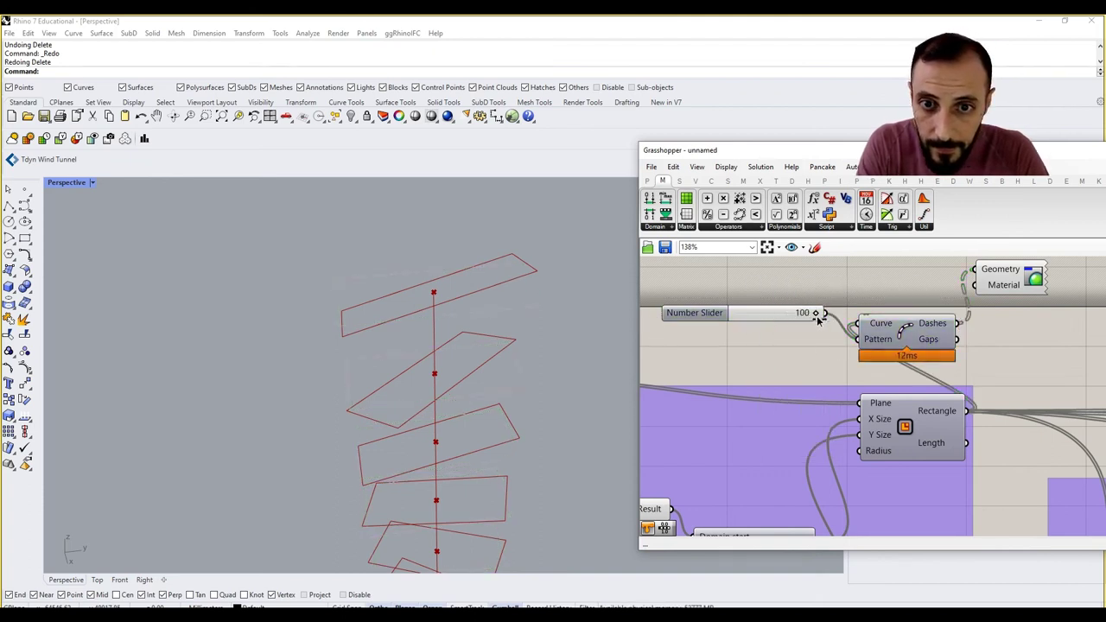
pyautogui.doubleClick(763, 361)
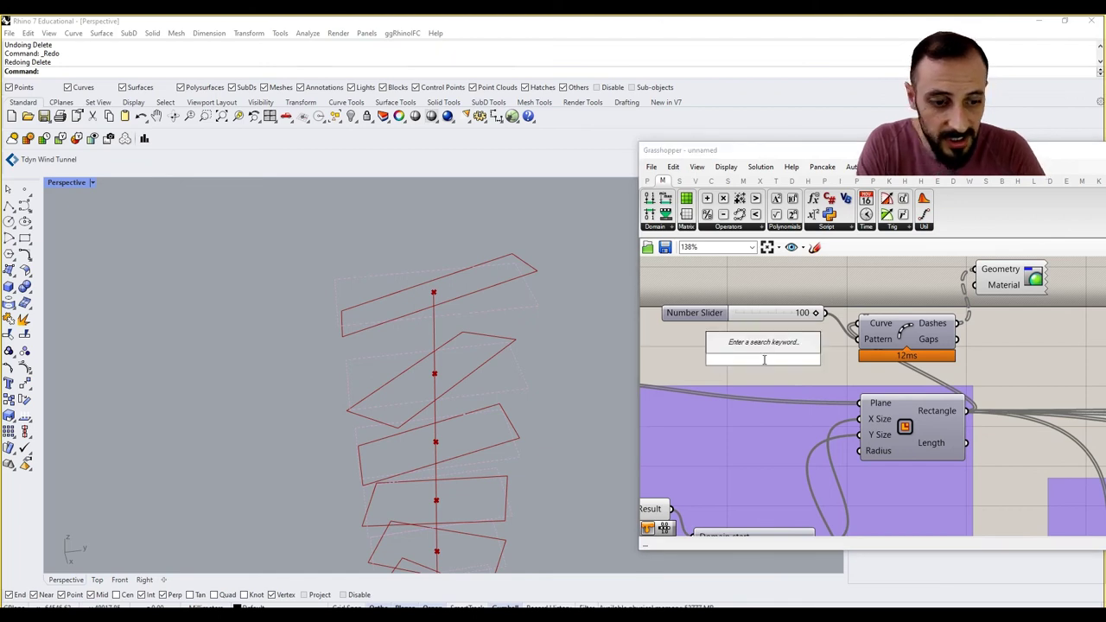
pyautogui.write('250')
pyautogui.press('Return')
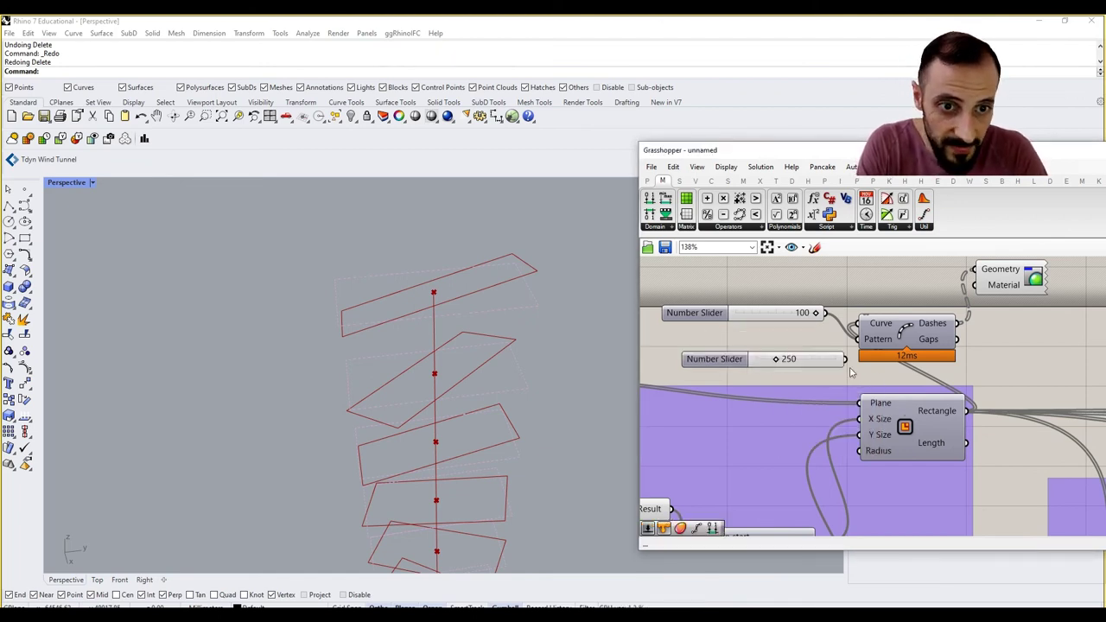
pyautogui.moveTo(861, 345); pyautogui.dragTo(858, 342)
pyautogui.click(779, 315)
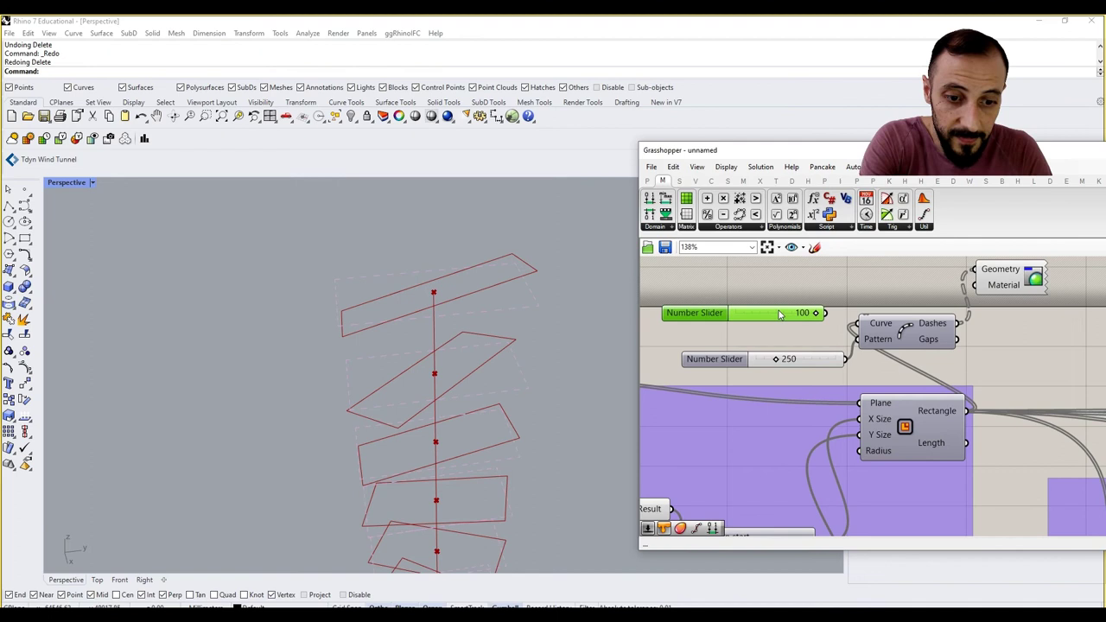
pyautogui.press('Delete')
# Add a Colour Swatch and connect it to the Custom Preview's Material input.
pyautogui.doubleClick(841, 286)
pyautogui.write('swa')
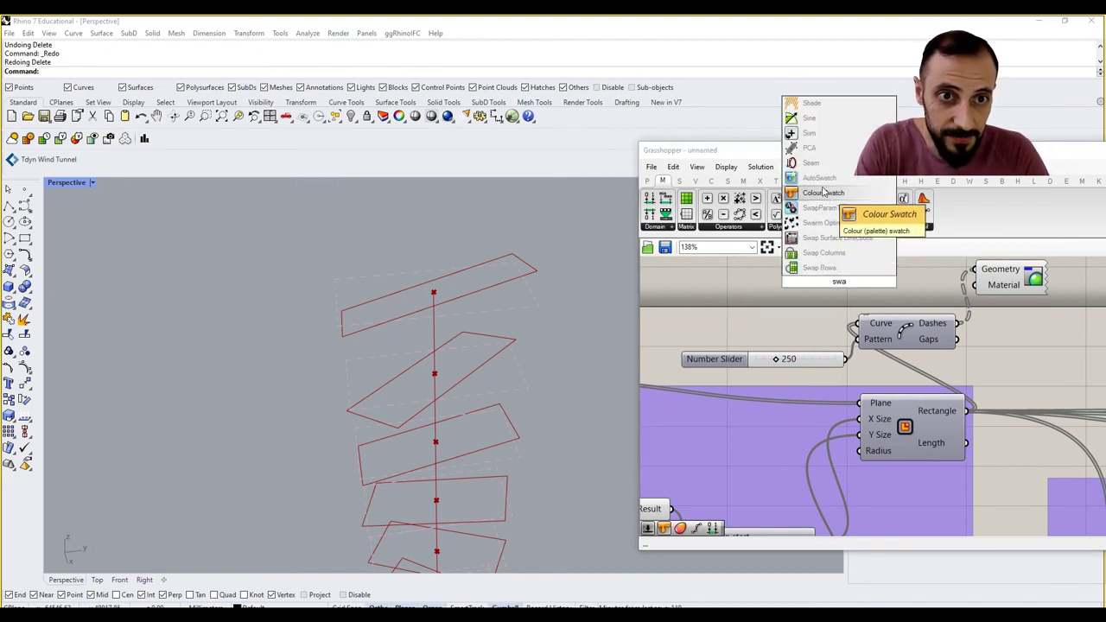
pyautogui.click(823, 190)
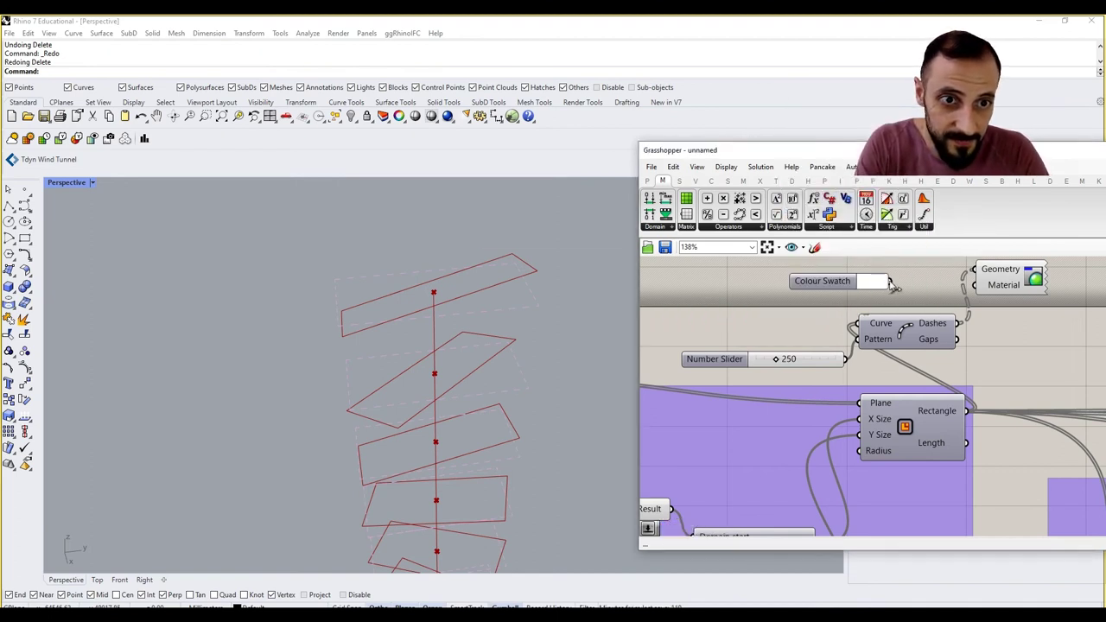
pyautogui.moveTo(622, 306); pyautogui.dragTo(650, 406, button='right')
pyautogui.scroll(-4, 889, 356)
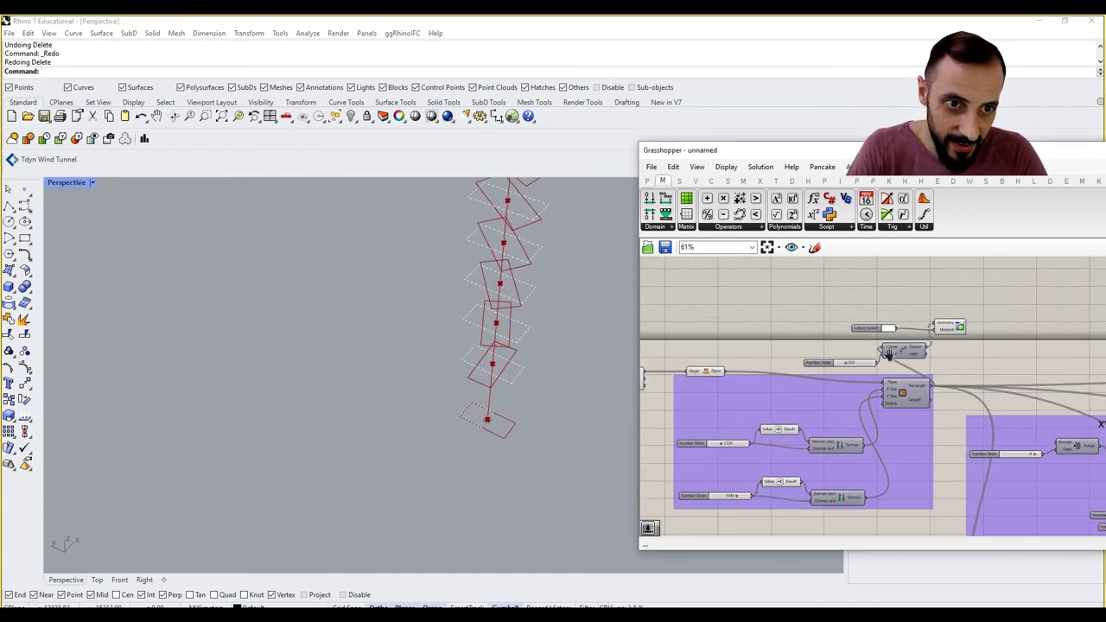
# Shift the Dash Pattern, its slider, the Colour Swatch and the Custom Preview slightly away from the Rectangle component.
pyautogui.scroll(3, 950, 308)
pyautogui.moveTo(911, 294); pyautogui.dragTo(700, 401)
pyautogui.moveTo(810, 374); pyautogui.dragTo(840, 359)
pyautogui.click(930, 374)
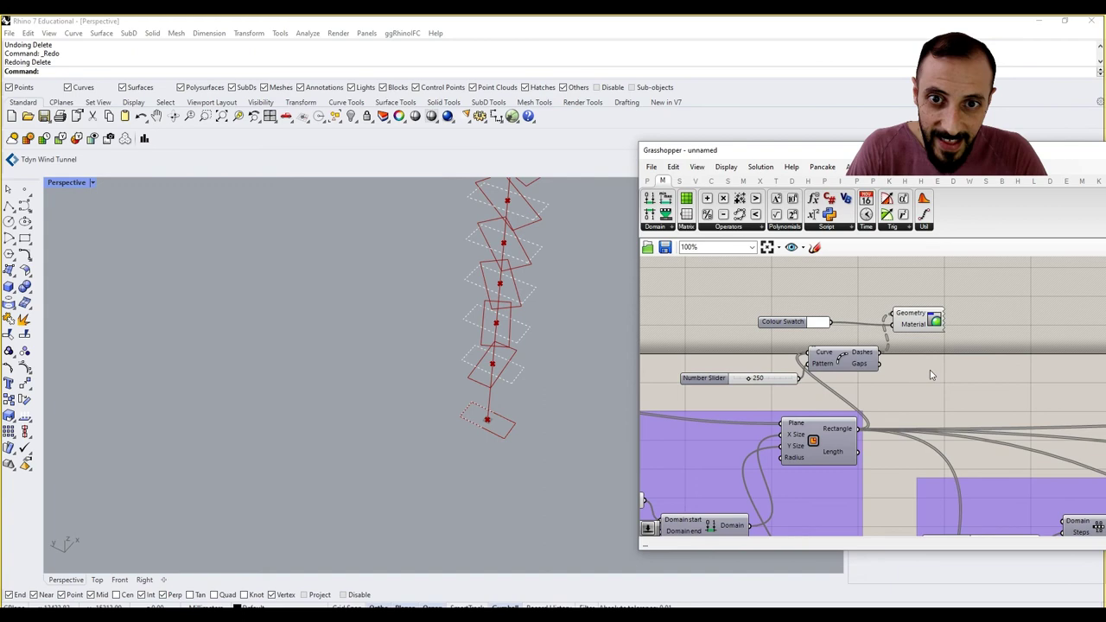
# Duplicate the Dash Pattern, 250 slider, Colour Swatch and Custom Preview, keeping the copy's link to the Rectangle output.
pyautogui.moveTo(864, 372); pyautogui.dragTo(791, 365, button='right')
pyautogui.scroll(-4, 790, 365)
pyautogui.moveTo(863, 351); pyautogui.dragTo(780, 355, button='right')
pyautogui.scroll(2, 781, 354)
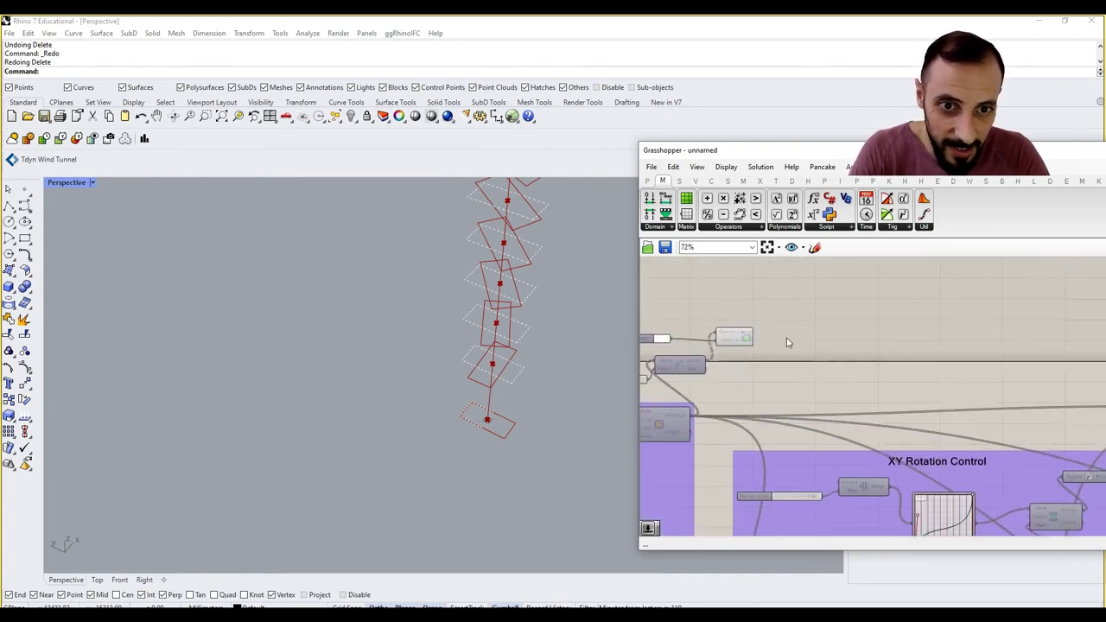
pyautogui.moveTo(835, 308); pyautogui.dragTo(1000, 370)
pyautogui.hotkey('ctrl', 'c')
pyautogui.hotkey('ctrl', 'v')
pyautogui.scroll(-3, 721, 379)
pyautogui.scroll(3, 1024, 382)
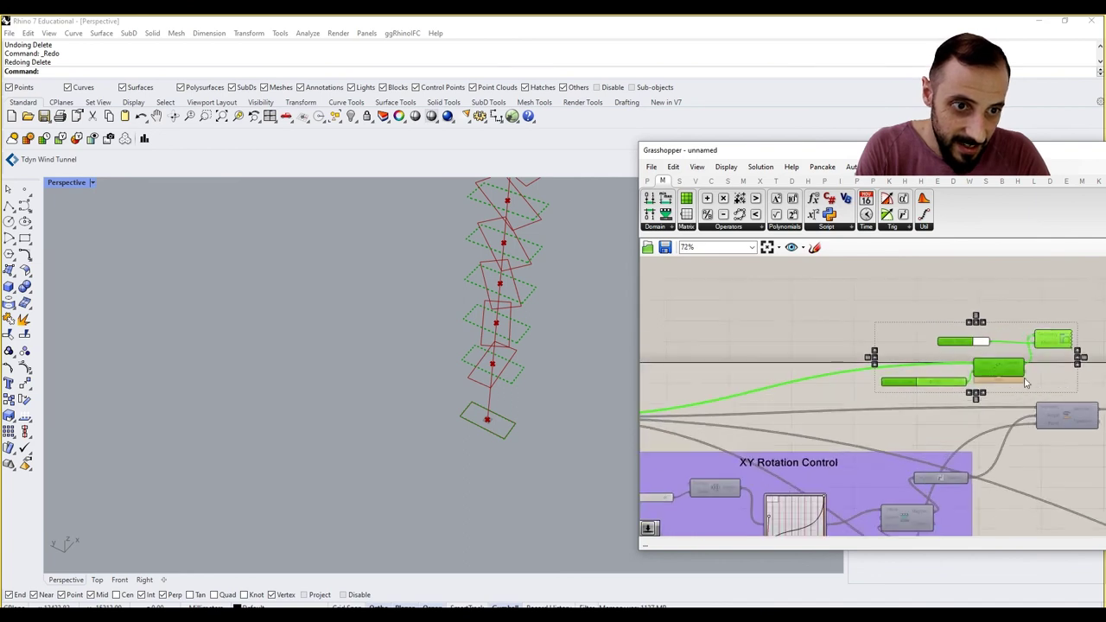
# Position the duplicated dash preview components directly above the Rotate component that follows the XY Rotation Control group.
pyautogui.moveTo(1012, 370); pyautogui.dragTo(990, 380, button='right')
pyautogui.moveTo(912, 439); pyautogui.dragTo(929, 403, button='right')
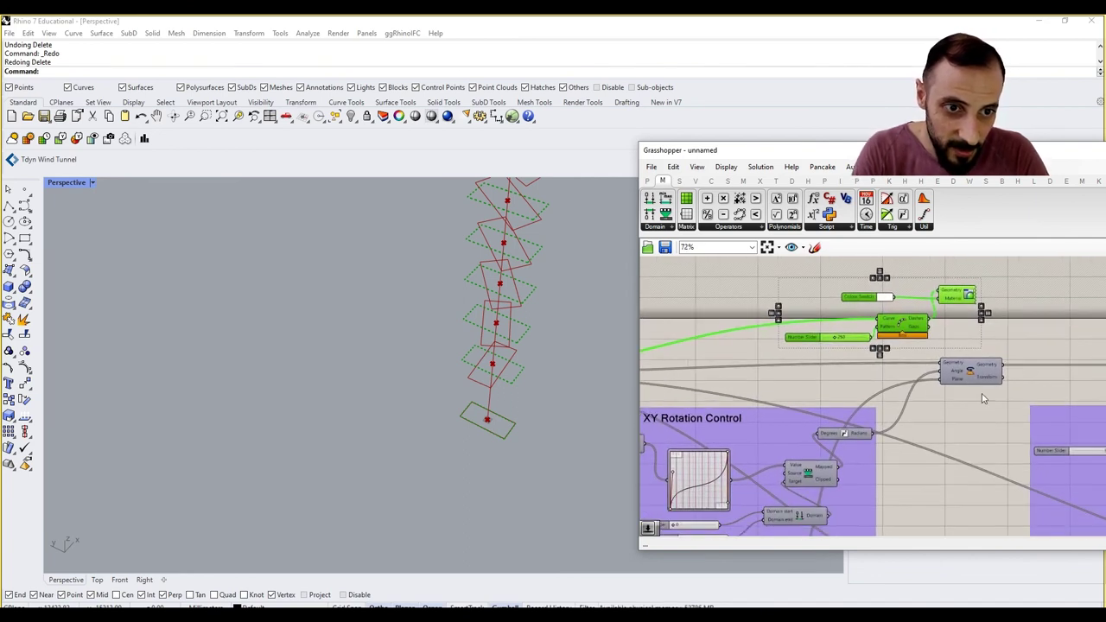
pyautogui.moveTo(981, 394); pyautogui.dragTo(909, 417, button='right')
pyautogui.moveTo(891, 316); pyautogui.dragTo(989, 318)
# Group the duplicated dash preview components together with the XY rotation's Rotate component.
pyautogui.moveTo(787, 281); pyautogui.dragTo(1014, 417)
pyautogui.hotkey('ctrl', 'g')
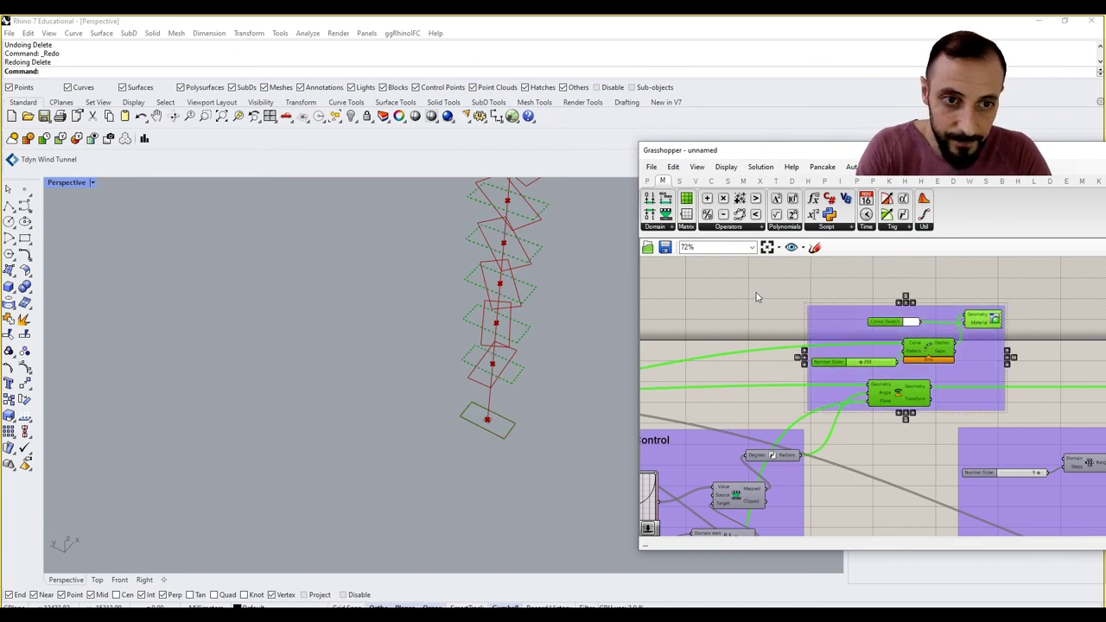
pyautogui.click(754, 299)
# Connect the XY Rotate component's Geometry output to the copied Dash Pattern's Curve input and set its Colour Swatch to light red.
pyautogui.scroll(3, 941, 372)
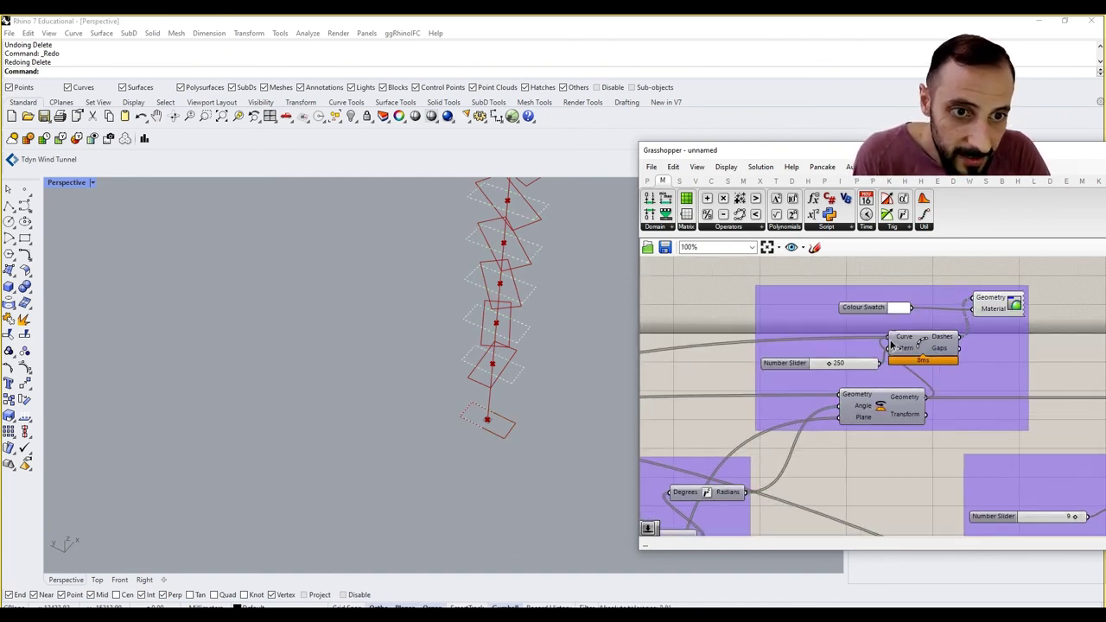
pyautogui.moveTo(890, 339); pyautogui.dragTo(891, 338)
pyautogui.rightClick(1012, 310)
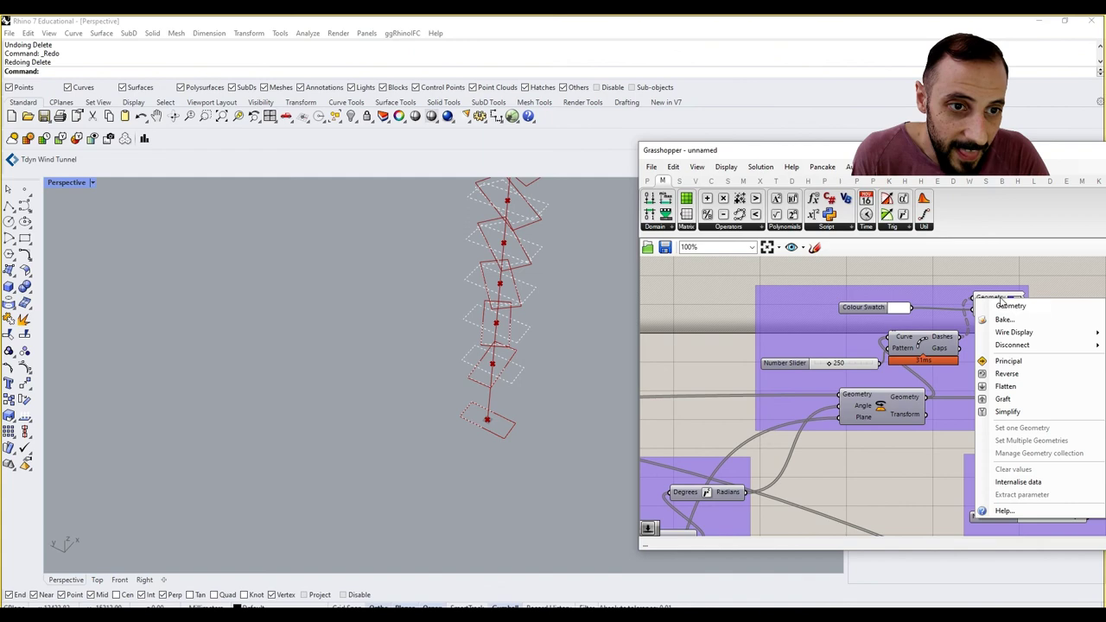
pyautogui.click(899, 308)
pyautogui.click(899, 309)
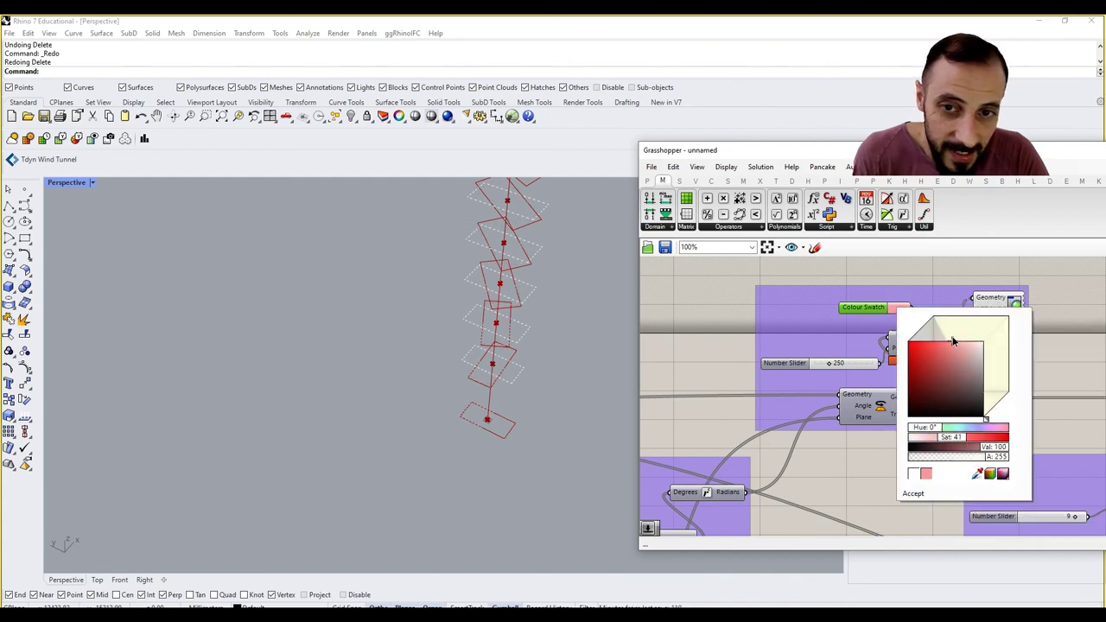
pyautogui.click(734, 291)
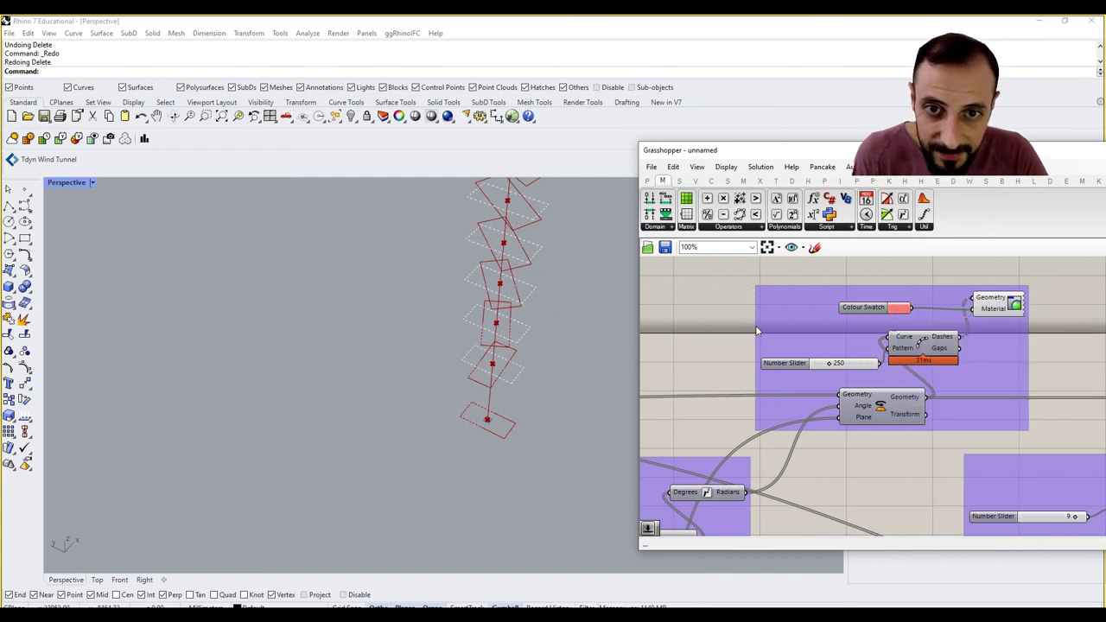
# Examine the dashed outlines along the rectangle stack and the rotation groups through to the final Rotate component.
pyautogui.scroll(-5, 756, 331)
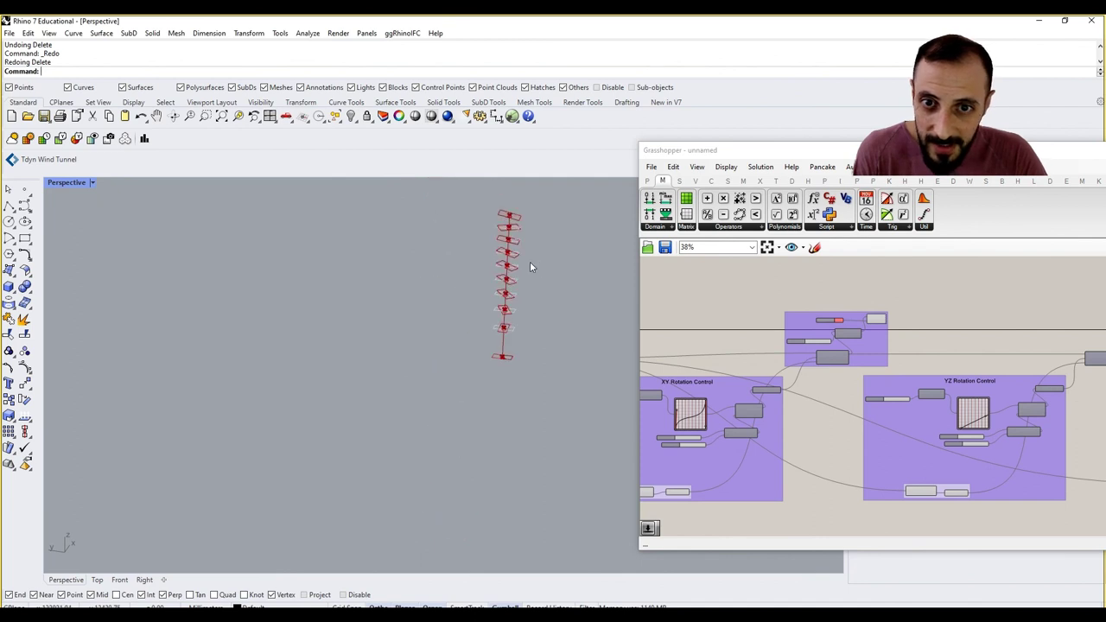
pyautogui.scroll(4, 861, 318)
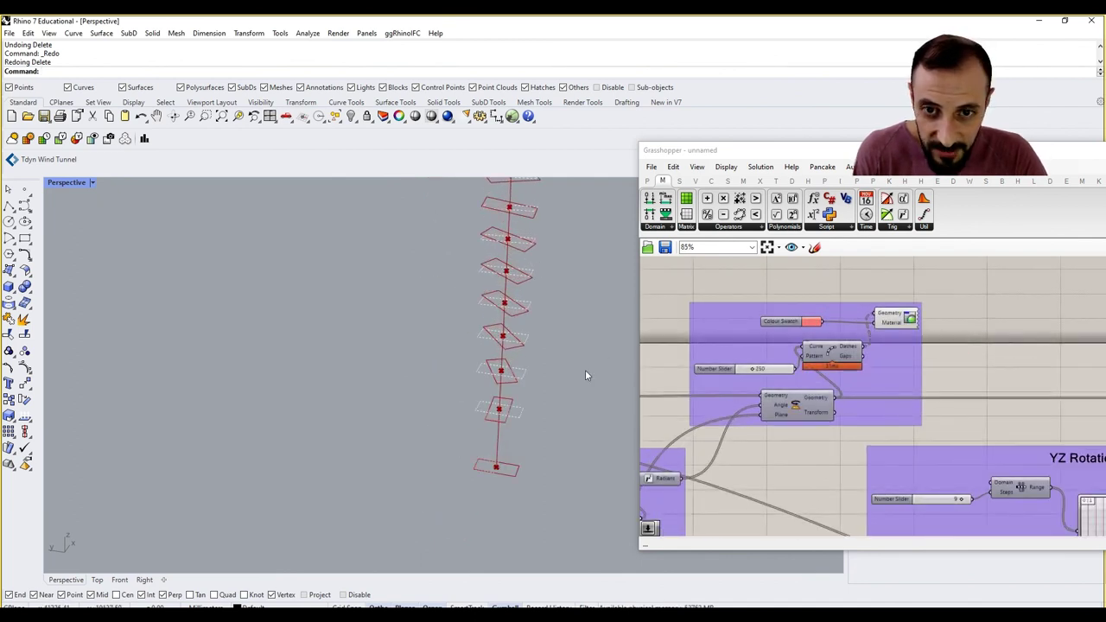
pyautogui.scroll(-9, 805, 342)
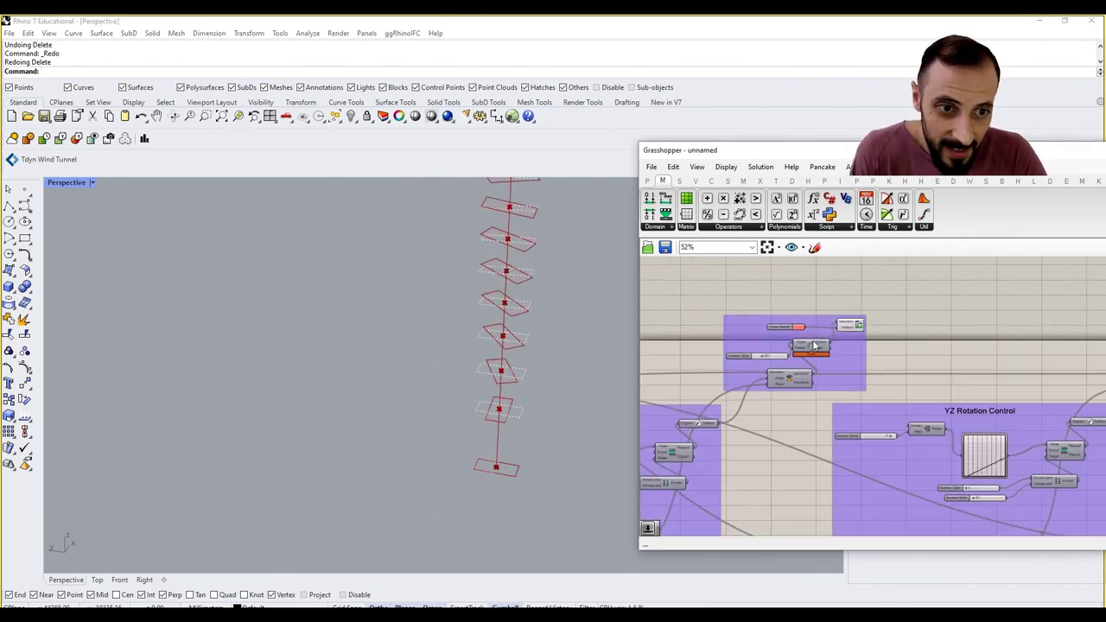
pyautogui.scroll(4, 911, 353)
pyautogui.moveTo(775, 348); pyautogui.dragTo(998, 365, button='right')
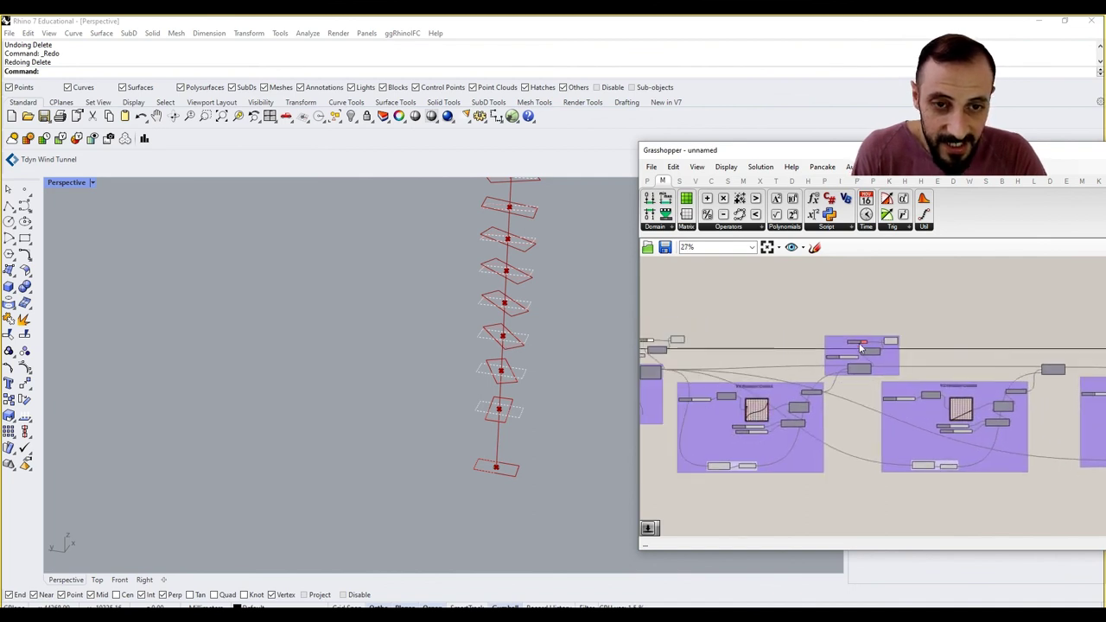
pyautogui.scroll(-2, 760, 335)
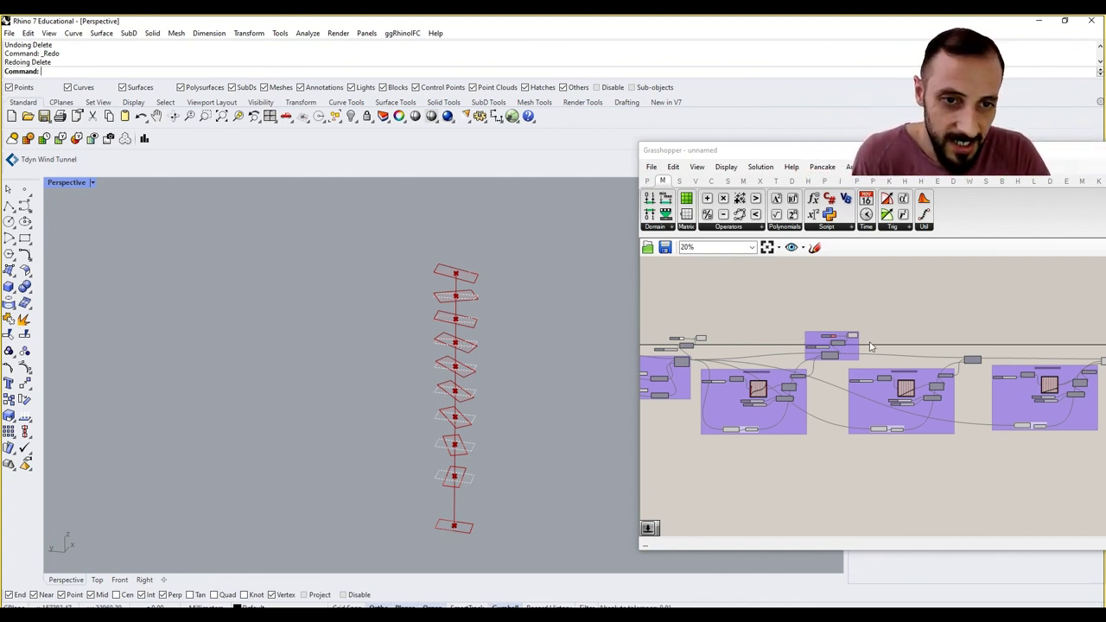
pyautogui.scroll(2, 870, 346)
pyautogui.moveTo(967, 339); pyautogui.dragTo(812, 335, button='right')
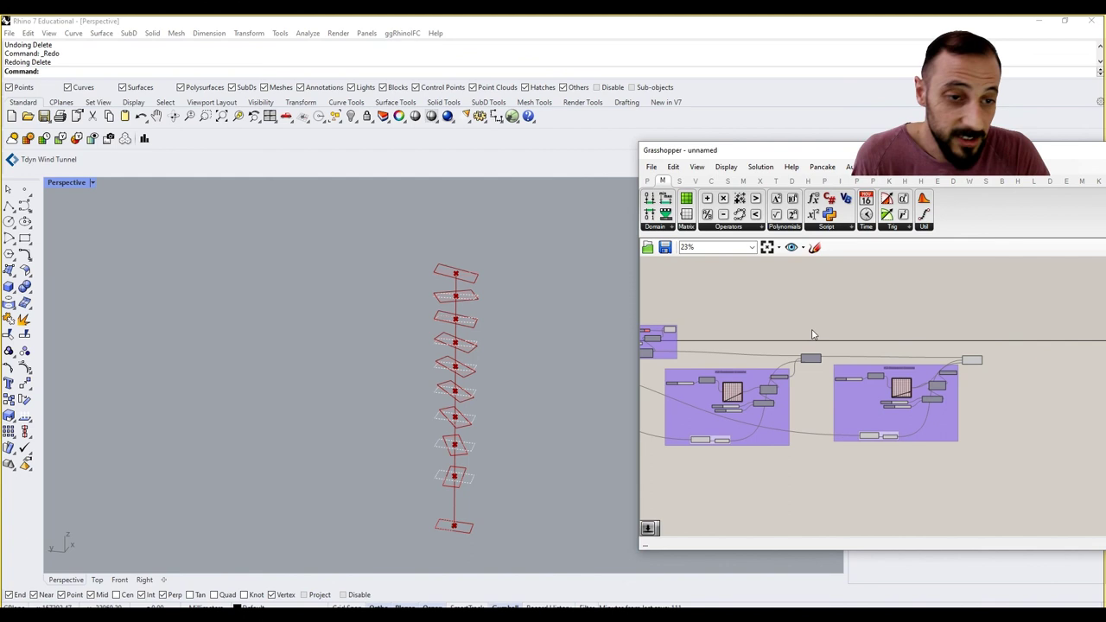
pyautogui.scroll(5, 1000, 369)
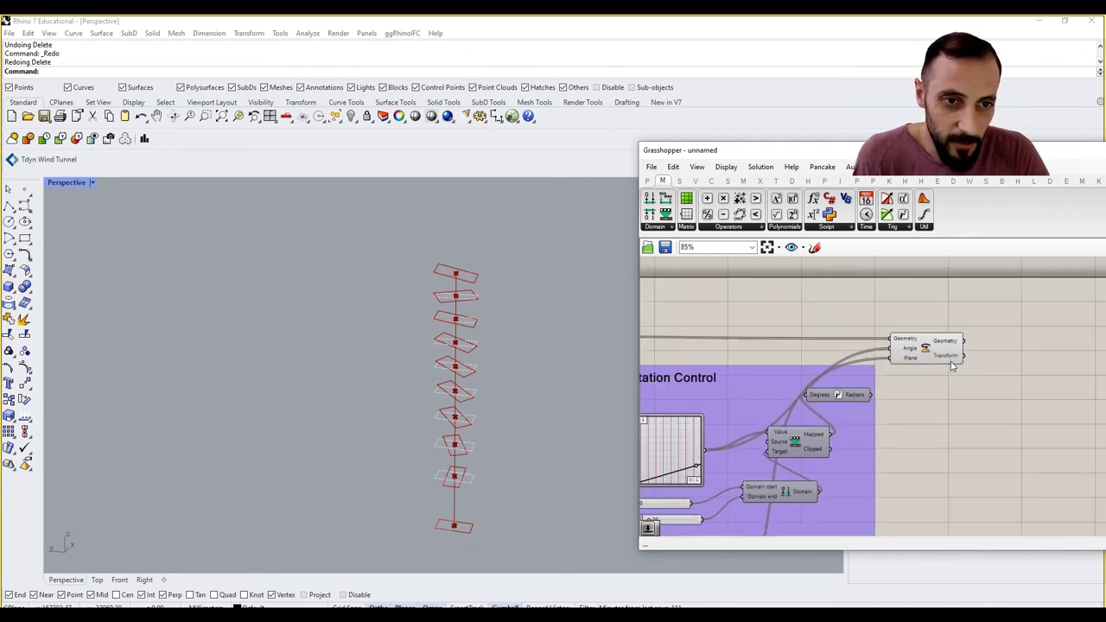
pyautogui.click(1019, 388)
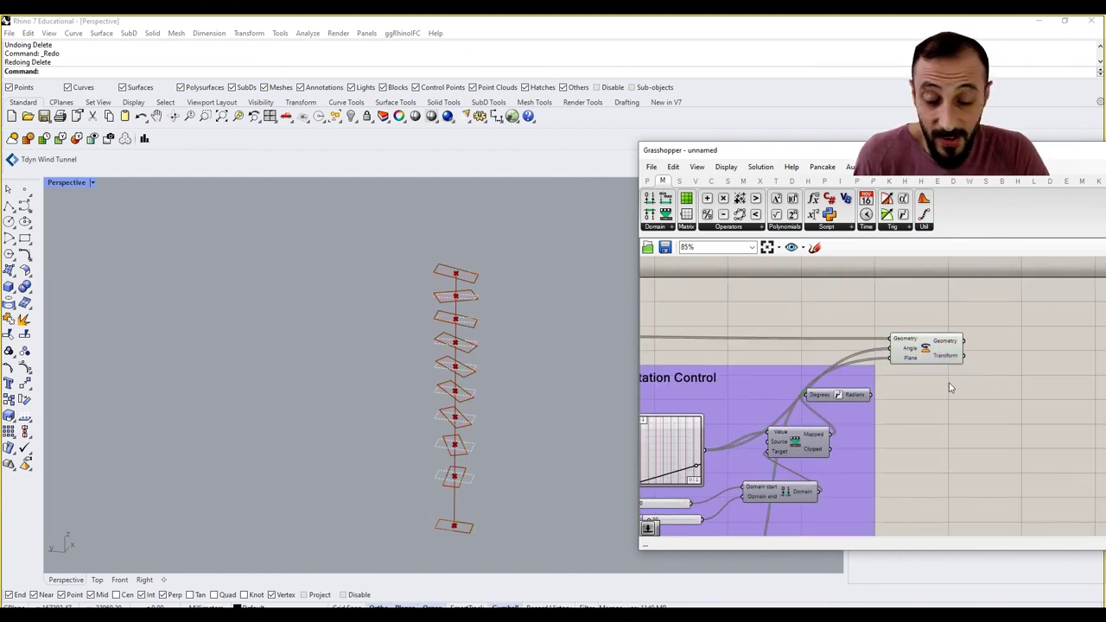